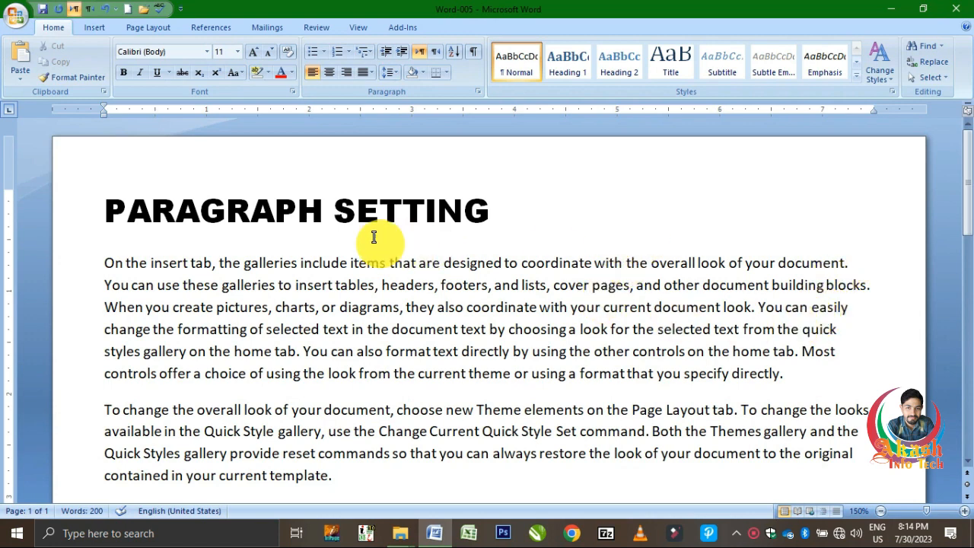
Try right, left and centre alignment on the PARAGRAPH SETTING heading, and finish with it justified.
triple_click(295, 215)
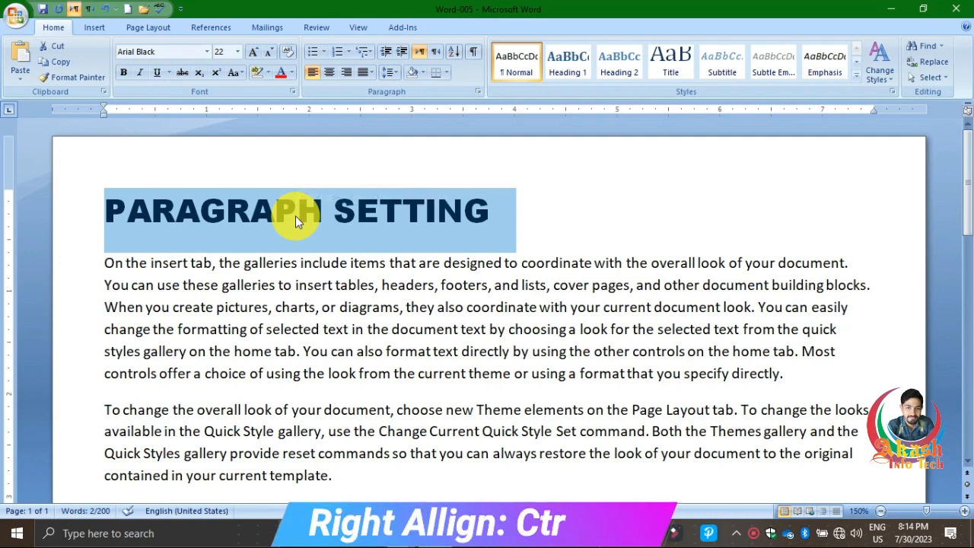
key(ctrl+r)
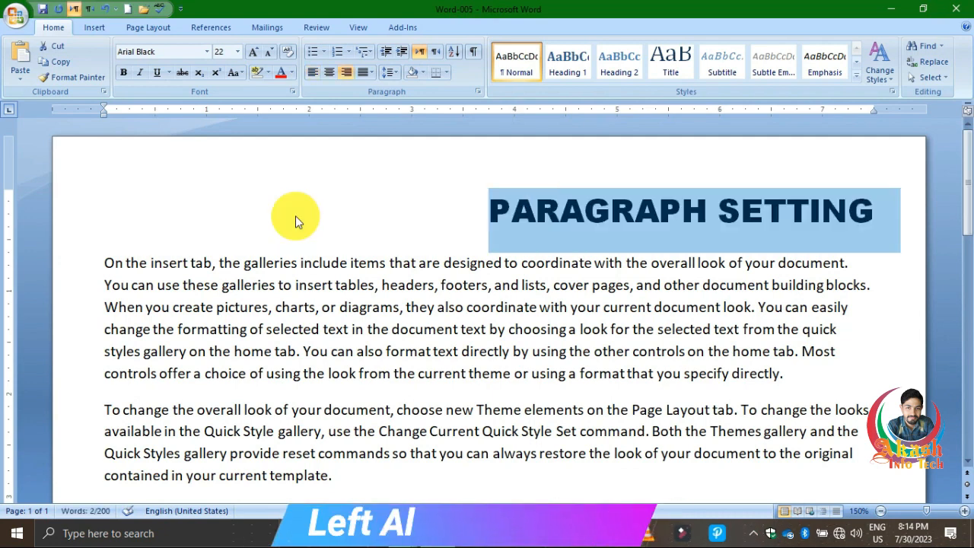
key(ctrl+l)
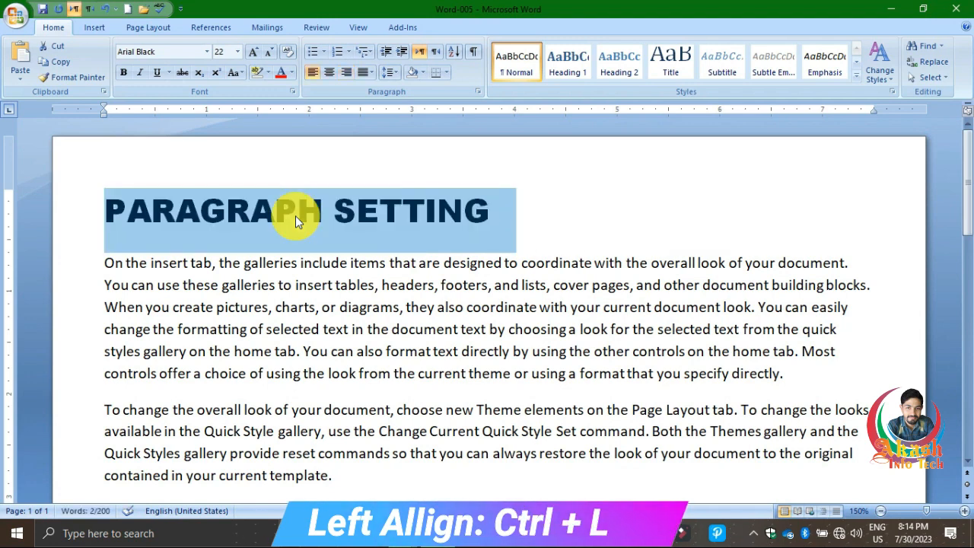
key(ctrl+e)
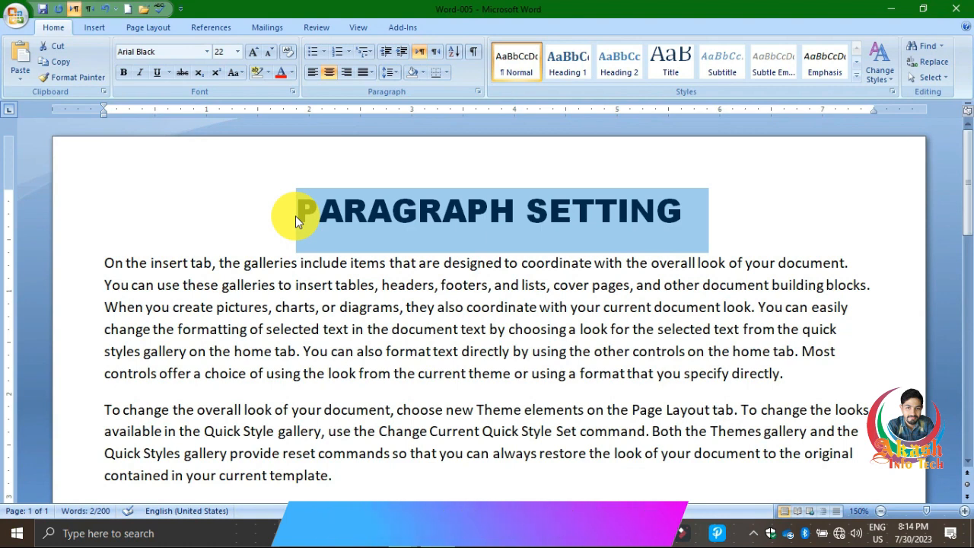
key(ctrl+j)
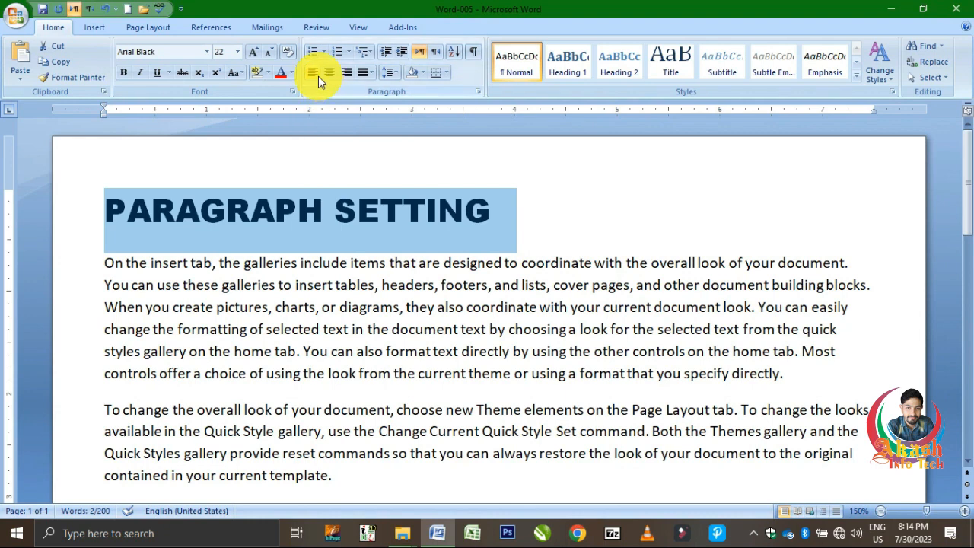
Right-align the first body paragraph below the heading.
triple_click(581, 335)
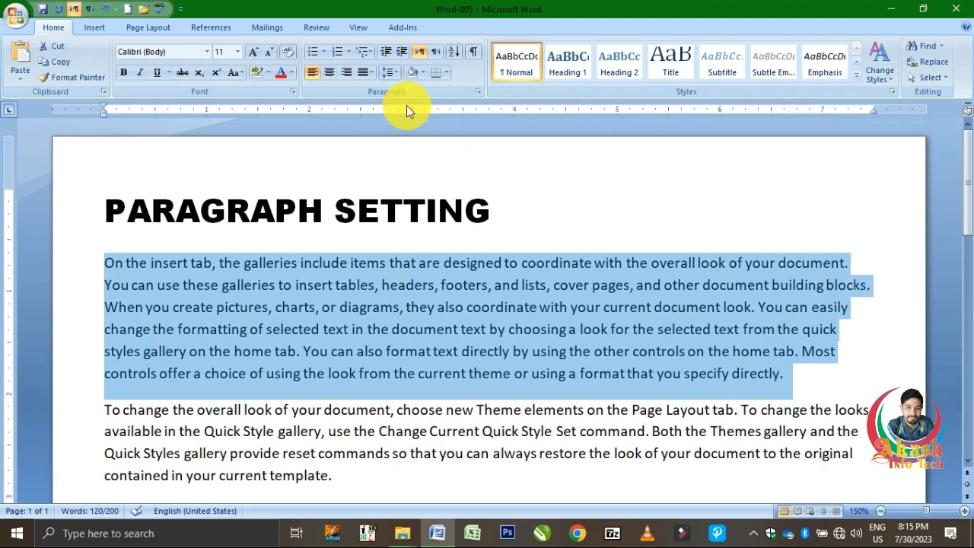
click(349, 71)
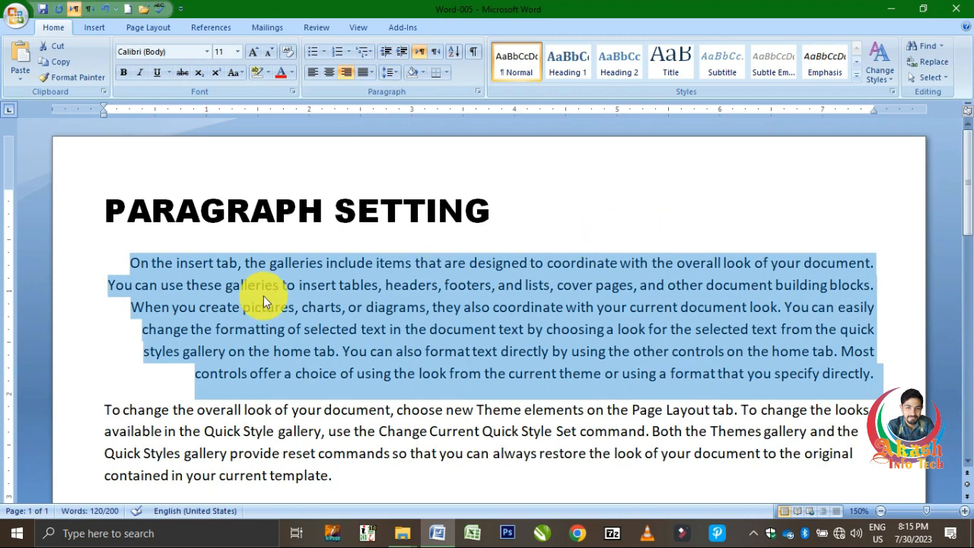
Insert a right-aligned line below the first body paragraph and write an Urdu sentence giving the person's name, using the Urdu input language.
click(107, 408)
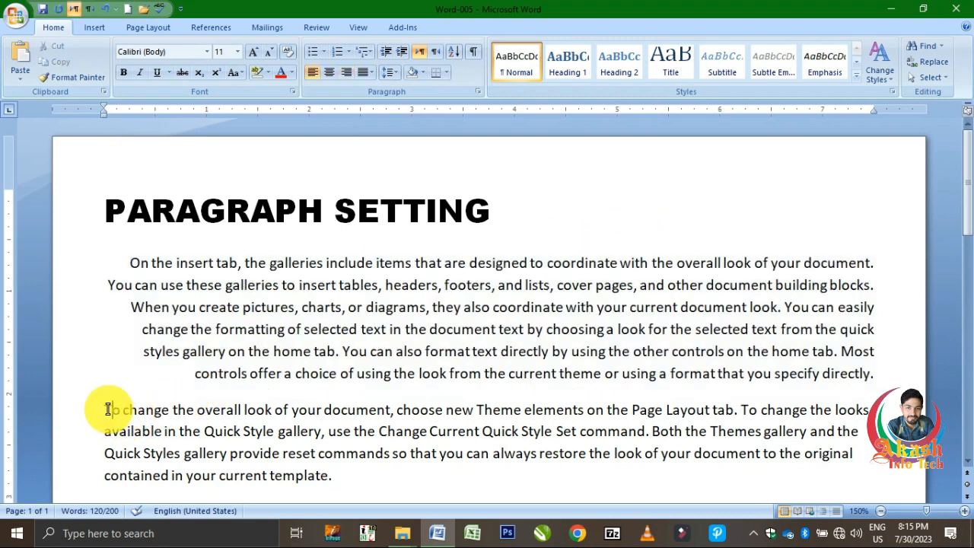
key(Return)
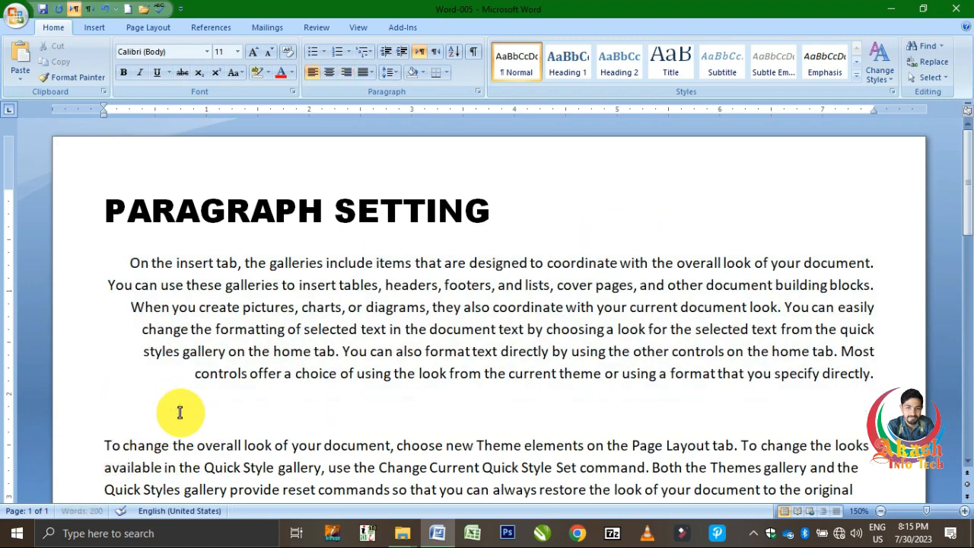
key(Up)
click(348, 75)
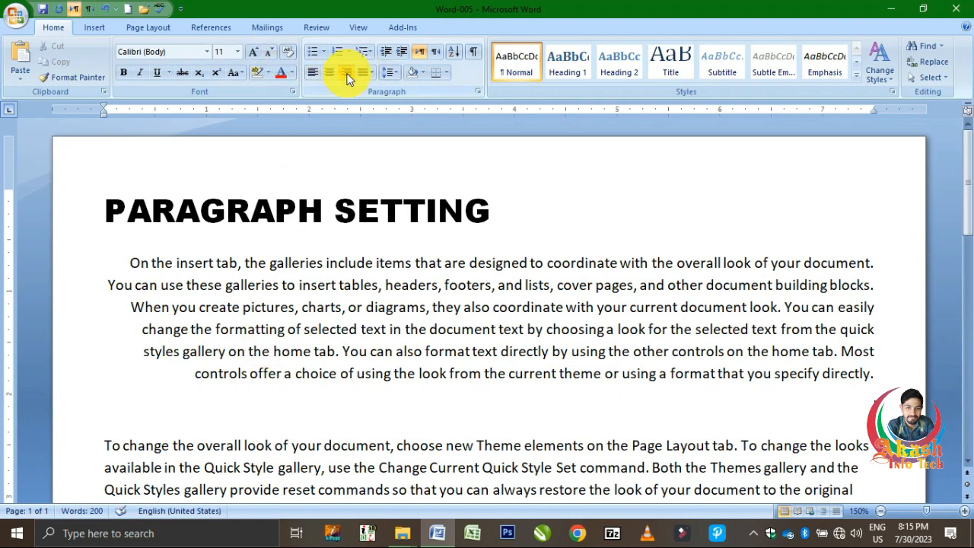
key(alt+shift)
text(میرا)
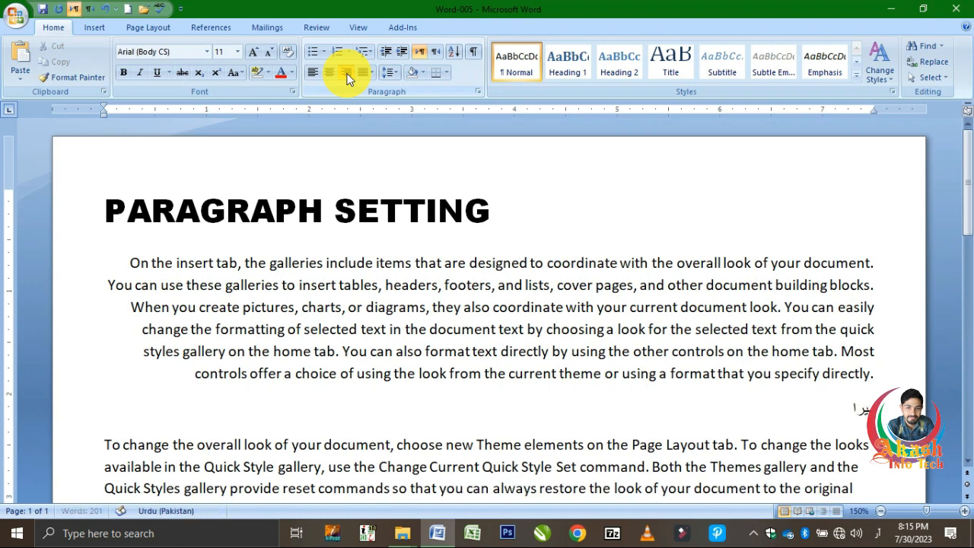
text( نام آک)
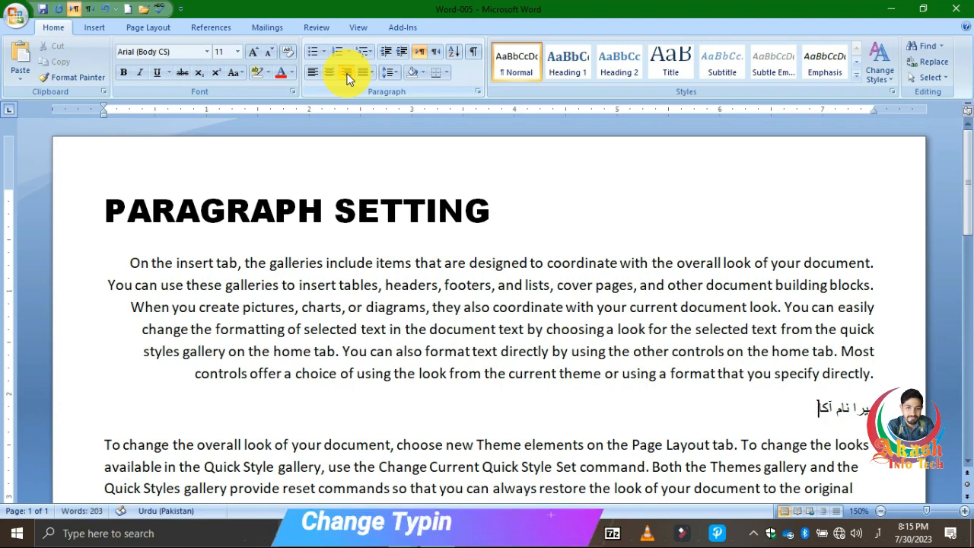
text(اش)
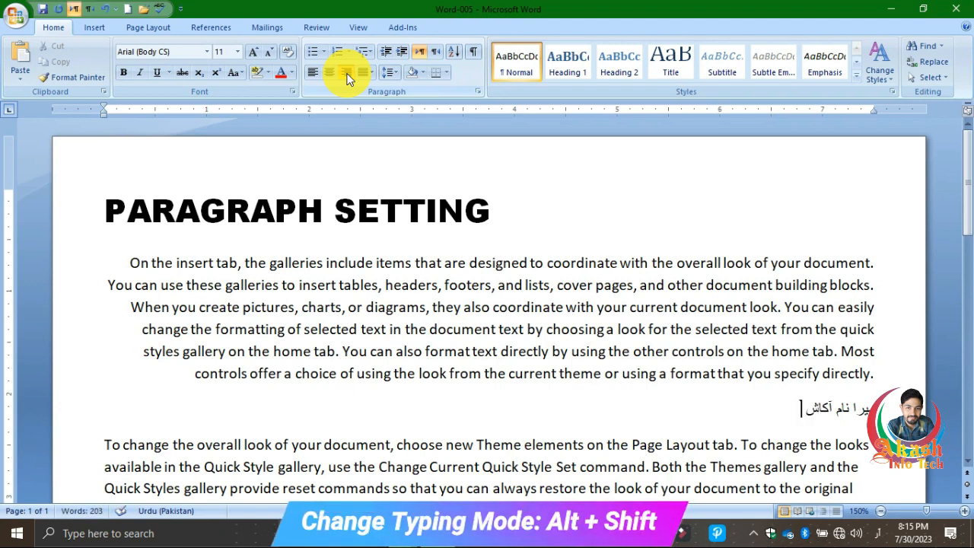
text( ہے)
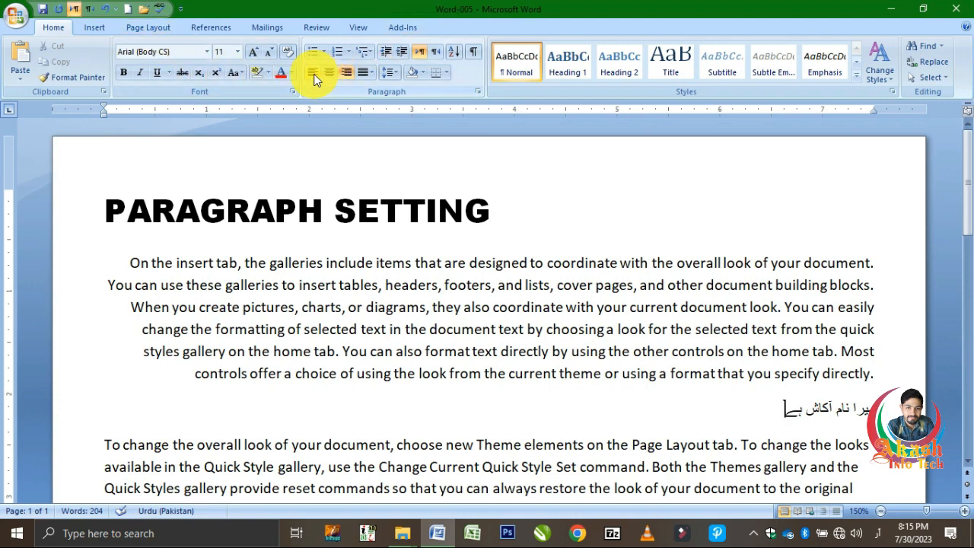
Set the first body paragraph to left alignment, and finally centre it.
double_click(397, 304)
click(397, 302)
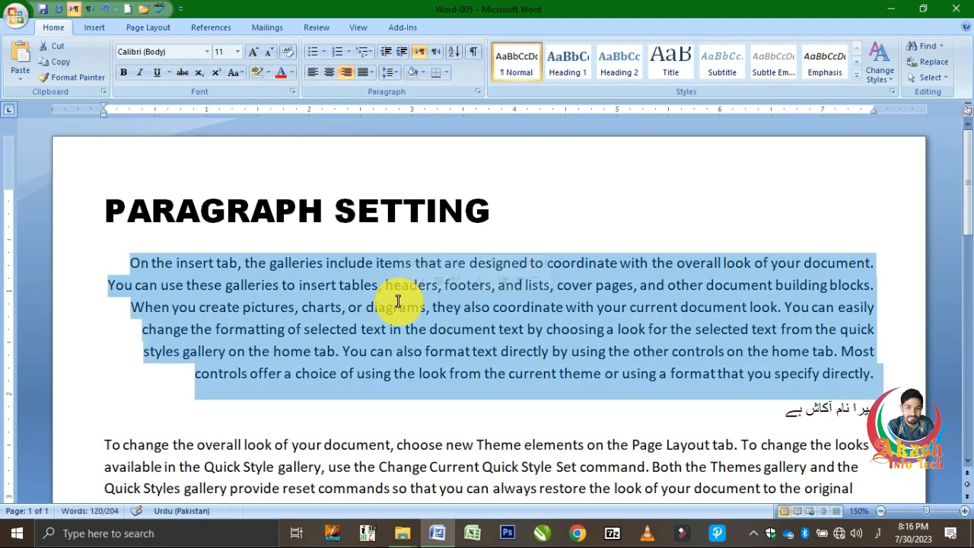
click(311, 74)
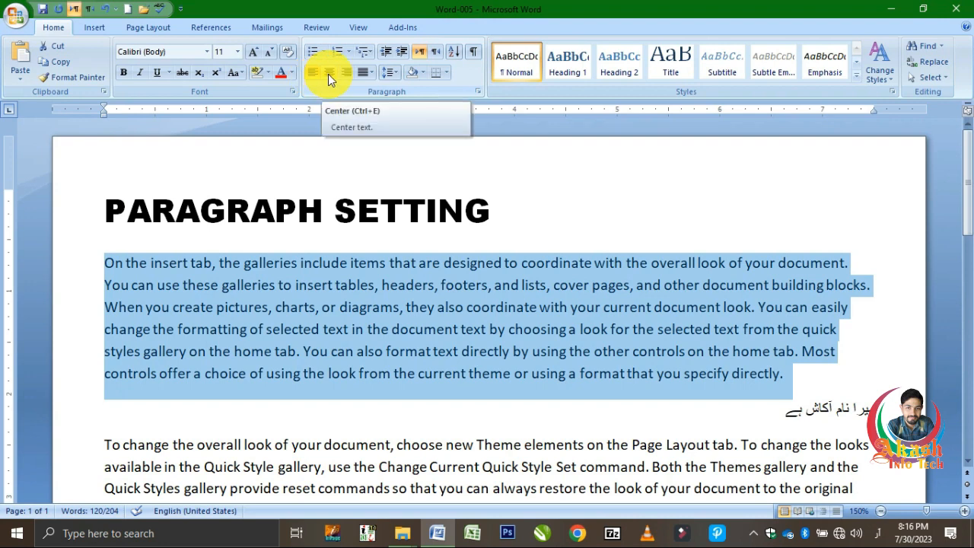
click(327, 73)
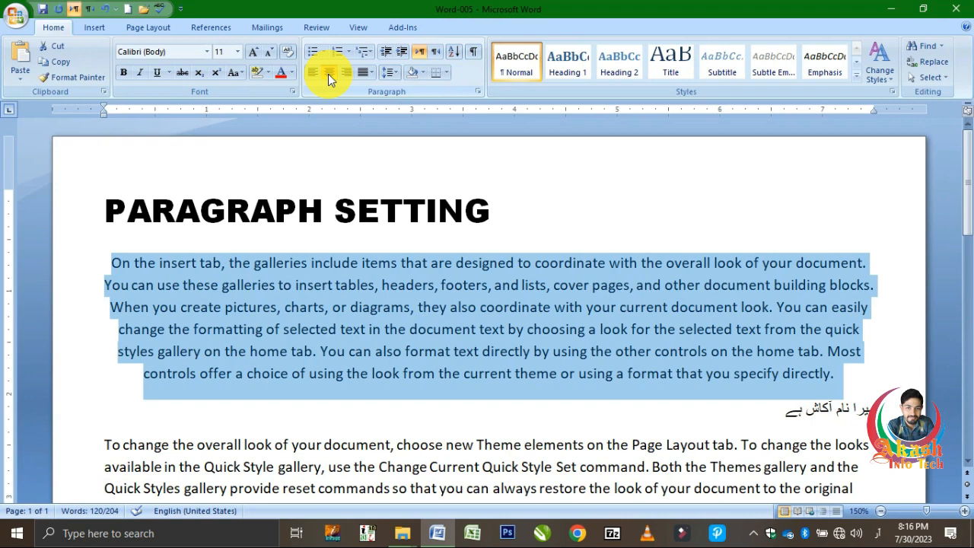
Add a centred line directly after the first body paragraph reading "My name is" plus the person's first name, using the English input language.
click(863, 380)
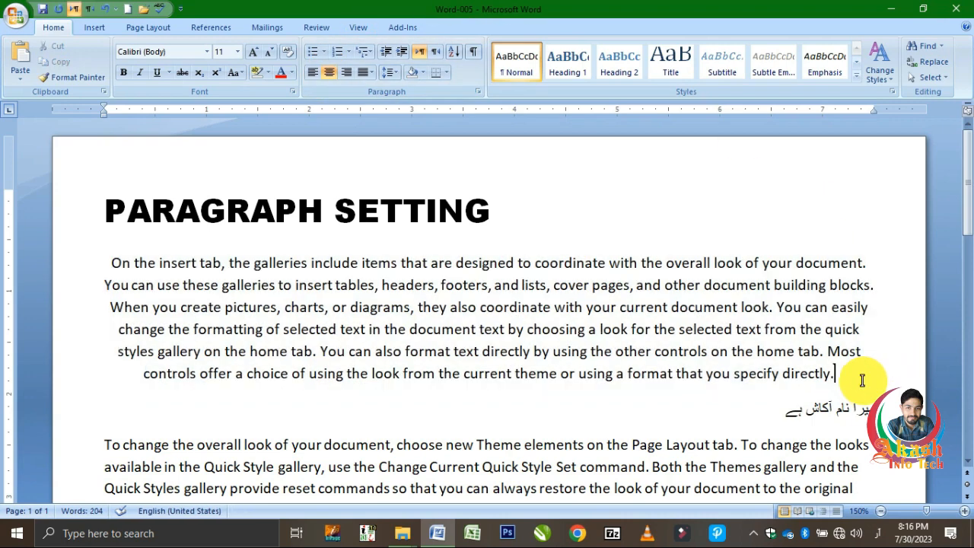
key(Return)
text(می)
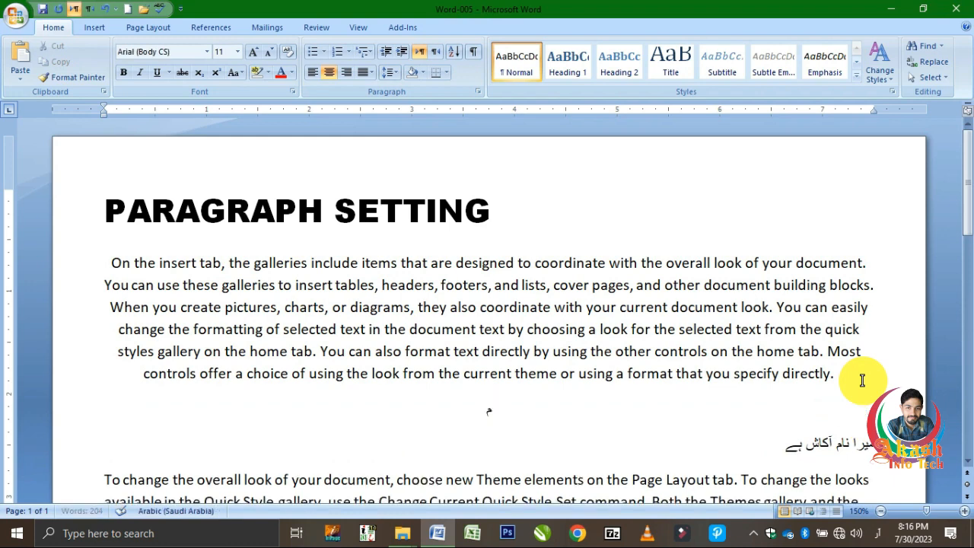
key(BackSpace)
key(BackSpace)
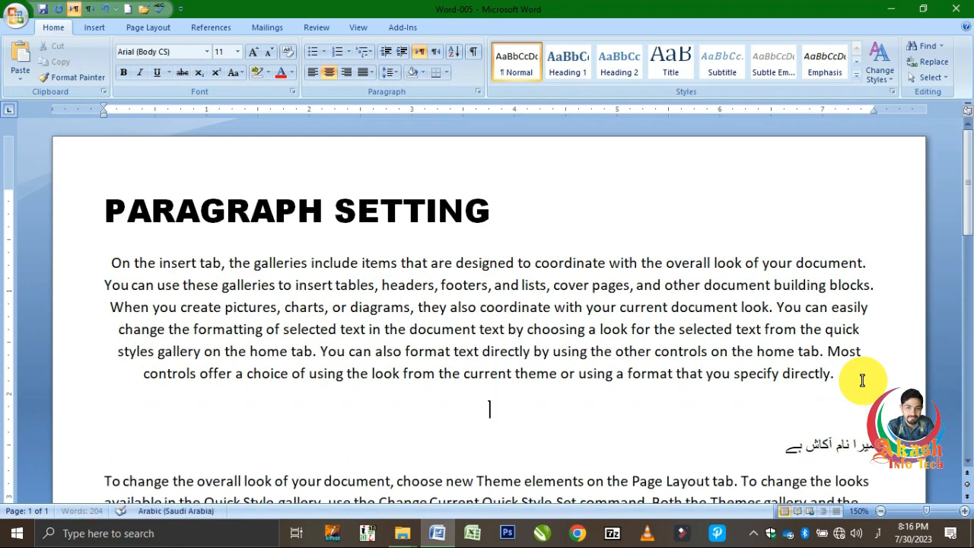
key(alt+shift)
text(My)
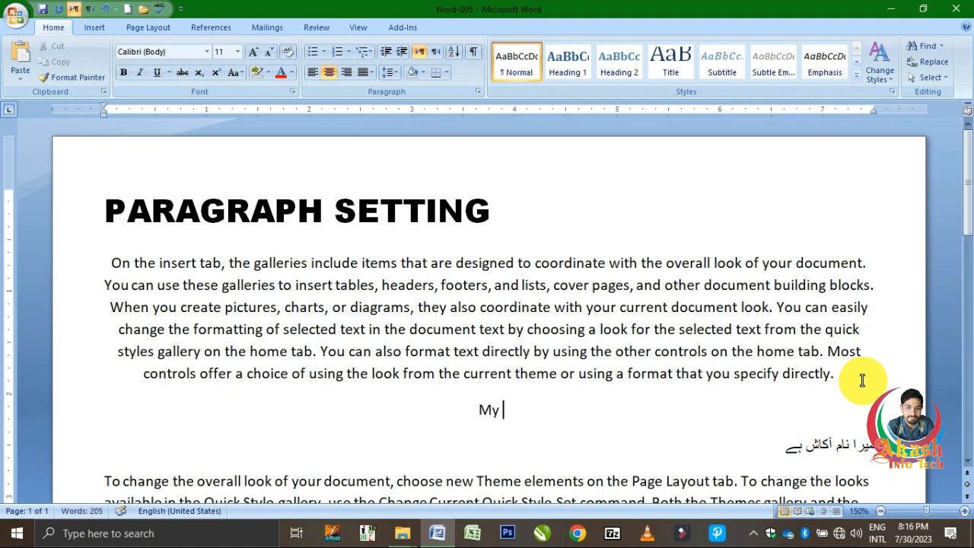
text( name )
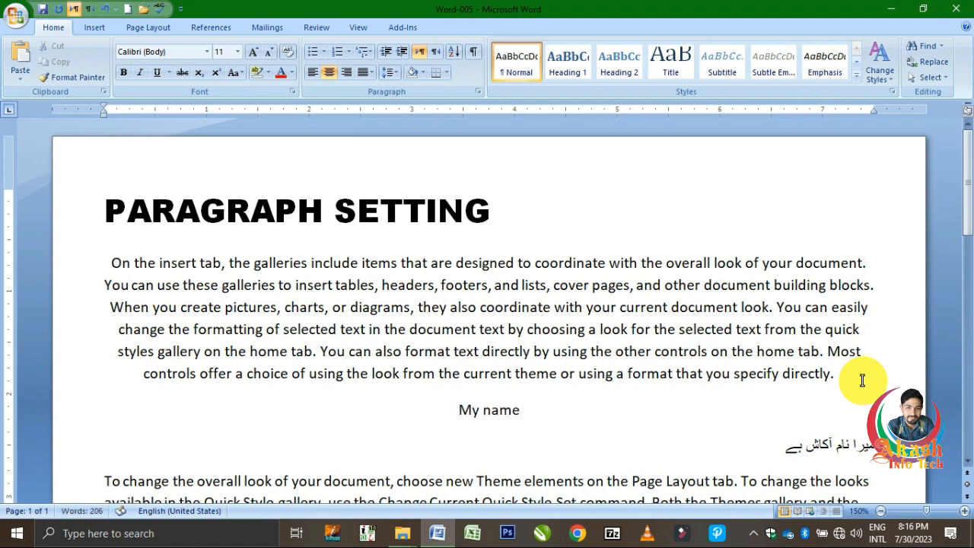
text(is )
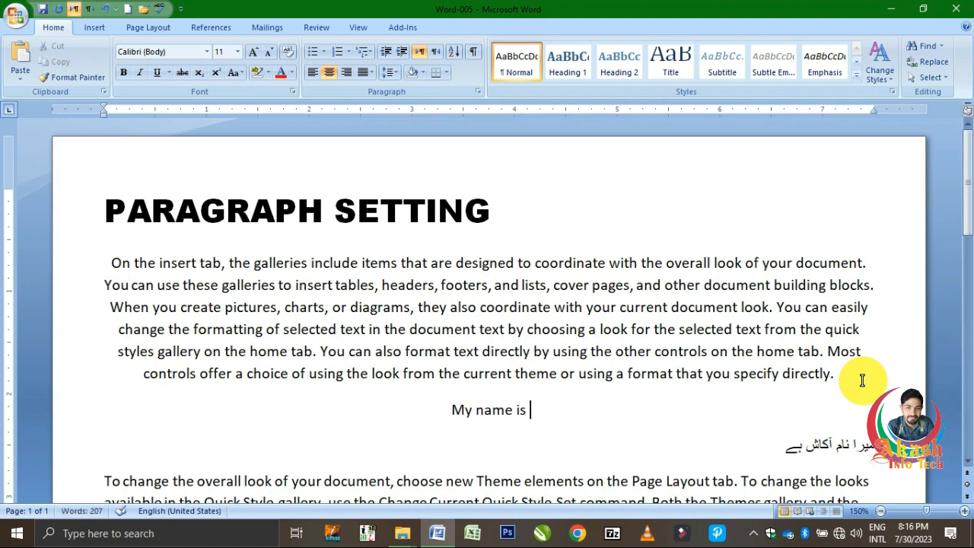
text(Akash)
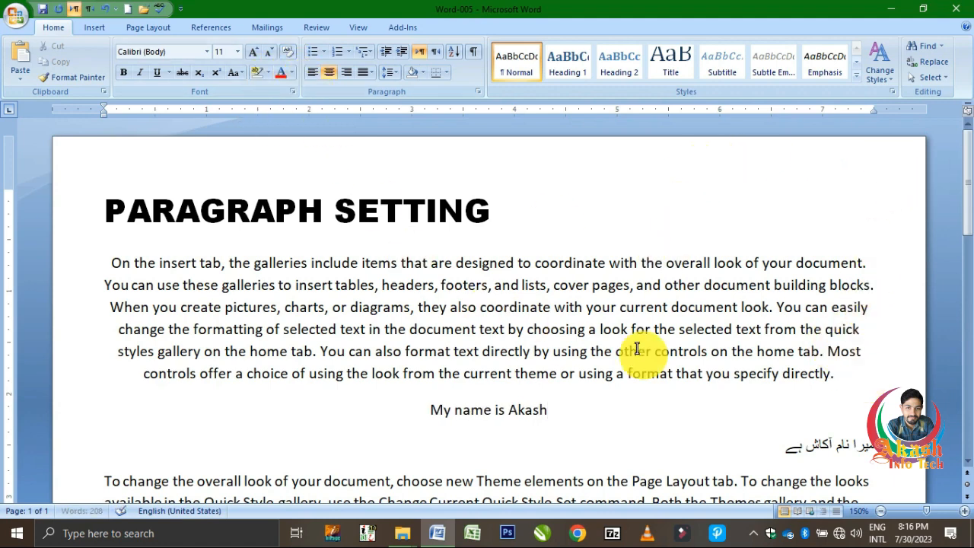
Apply the Justify alignment to the first body paragraph.
triple_click(698, 343)
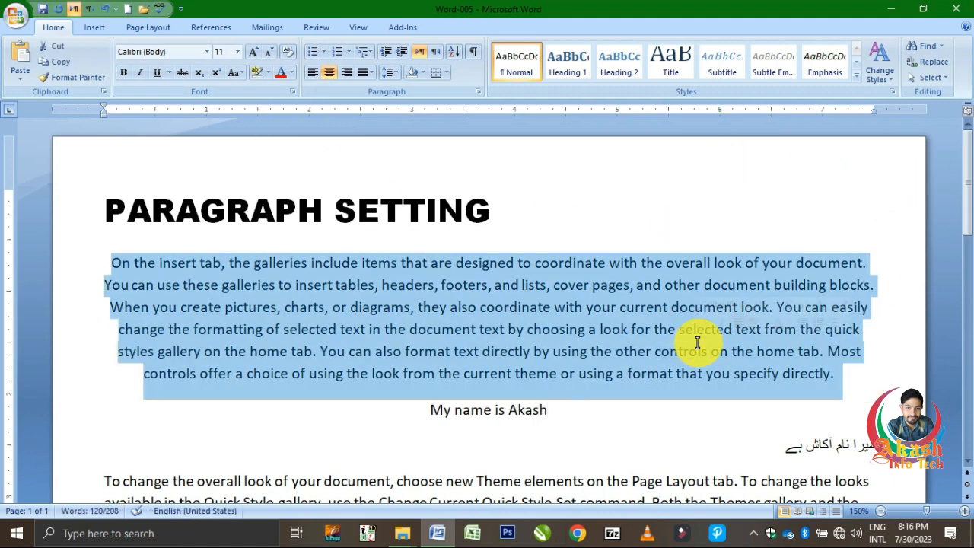
click(363, 76)
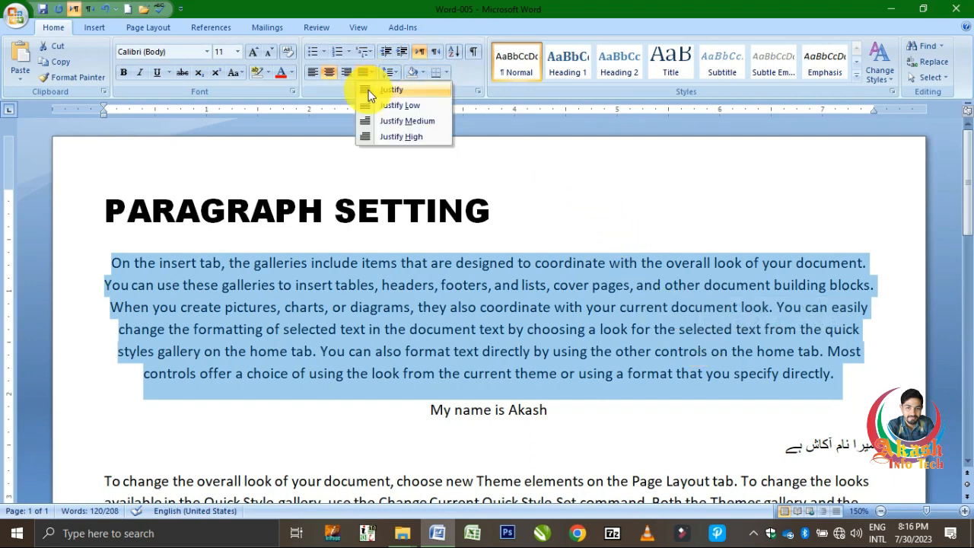
click(368, 90)
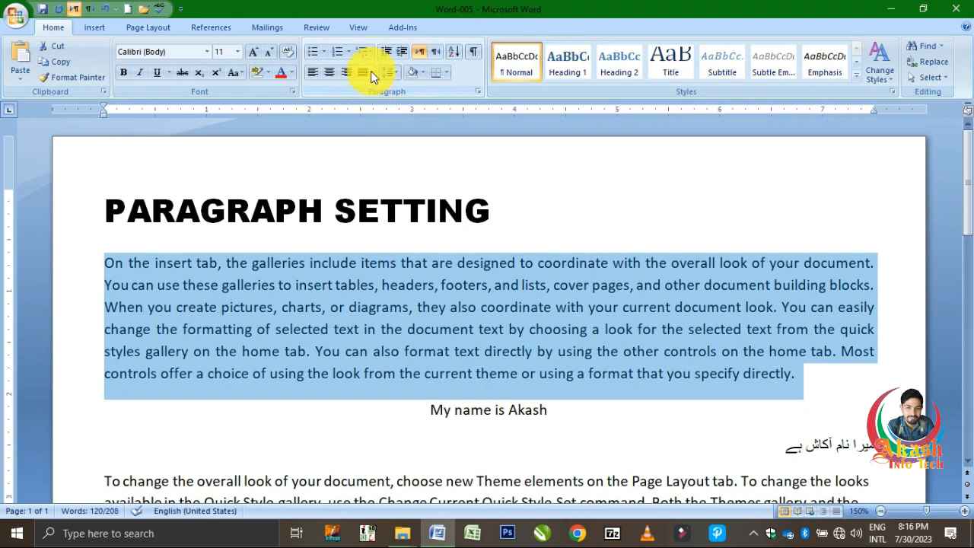
Try Justify Low, Justify Medium and Justify High on the first body paragraph, and return it to plain Justify.
click(371, 71)
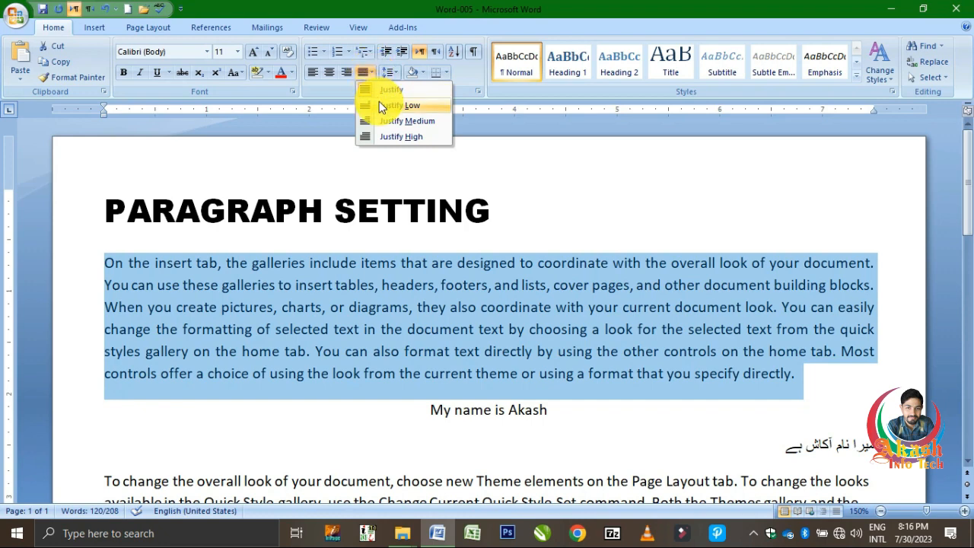
click(381, 106)
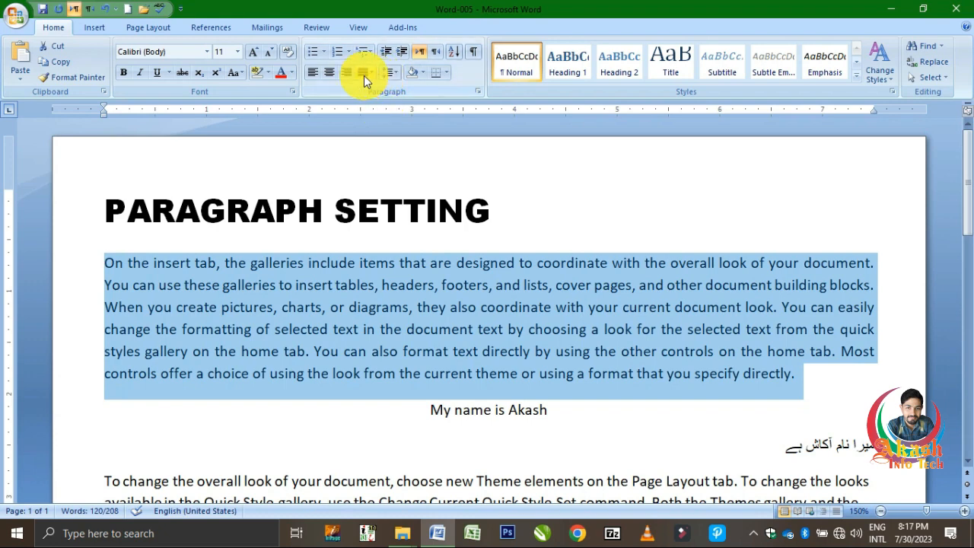
click(363, 75)
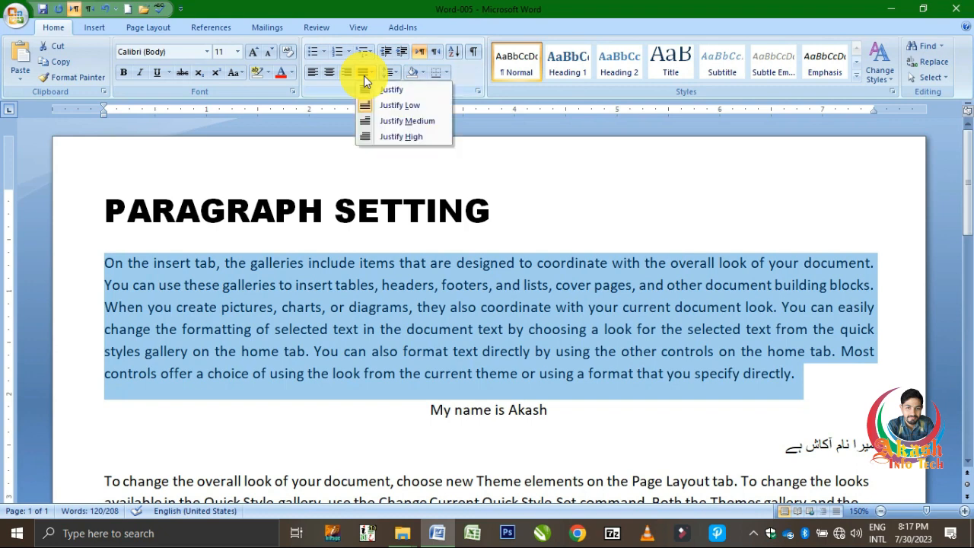
click(401, 124)
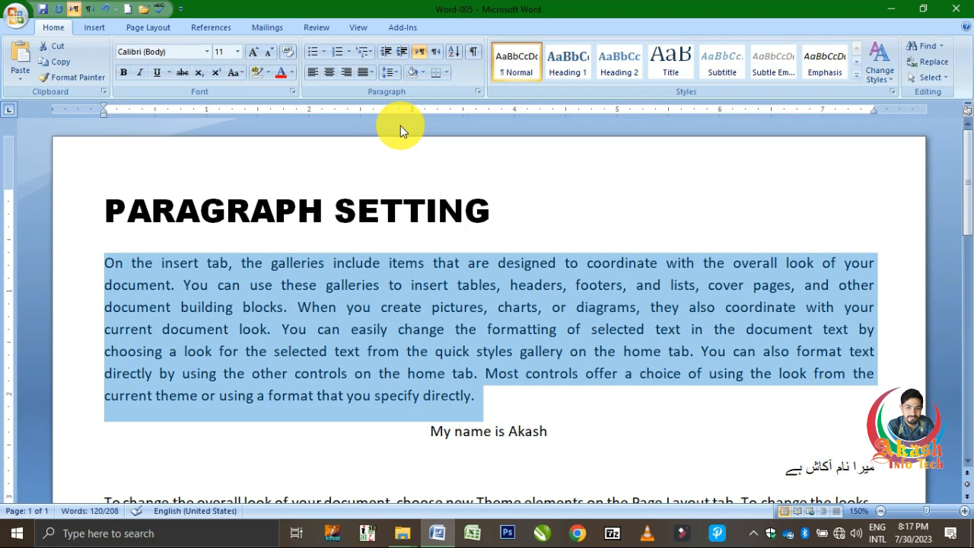
click(389, 78)
click(360, 73)
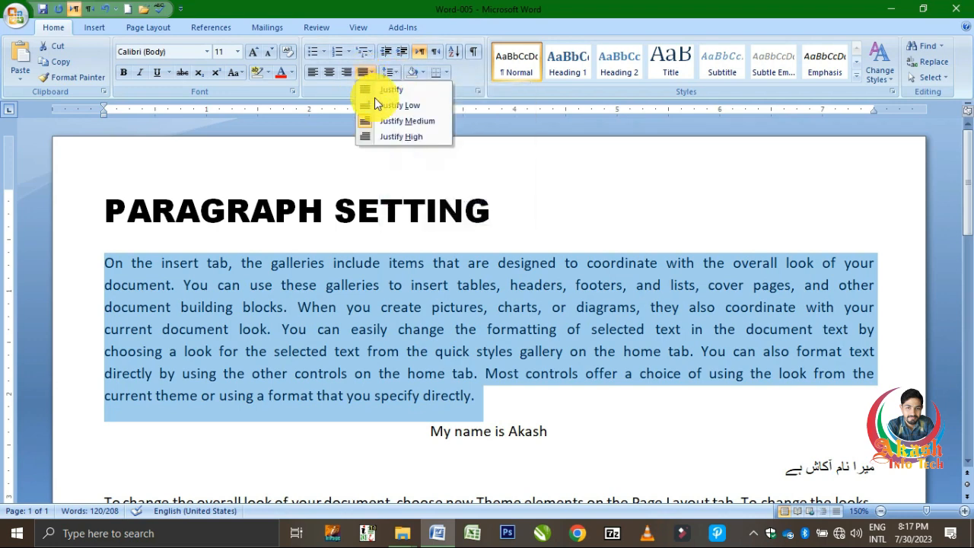
click(387, 139)
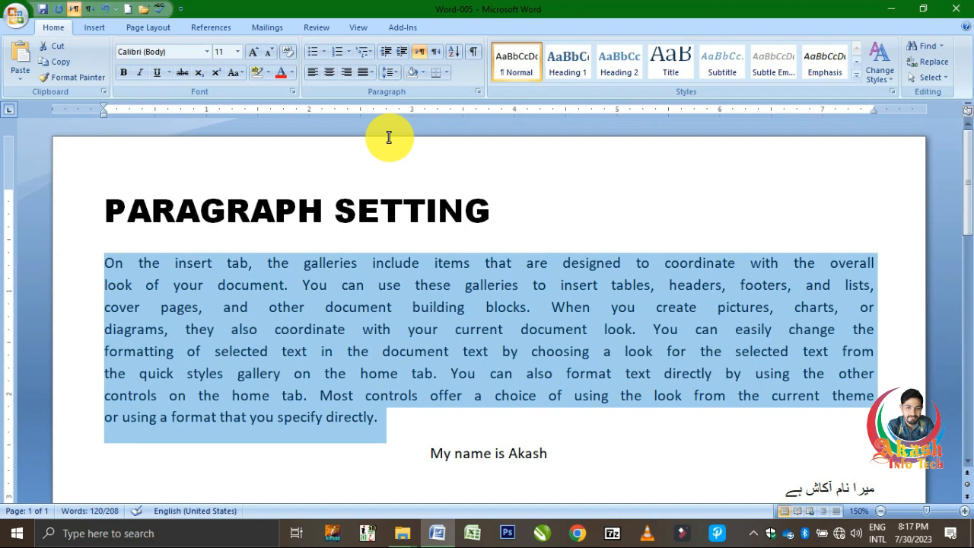
click(365, 74)
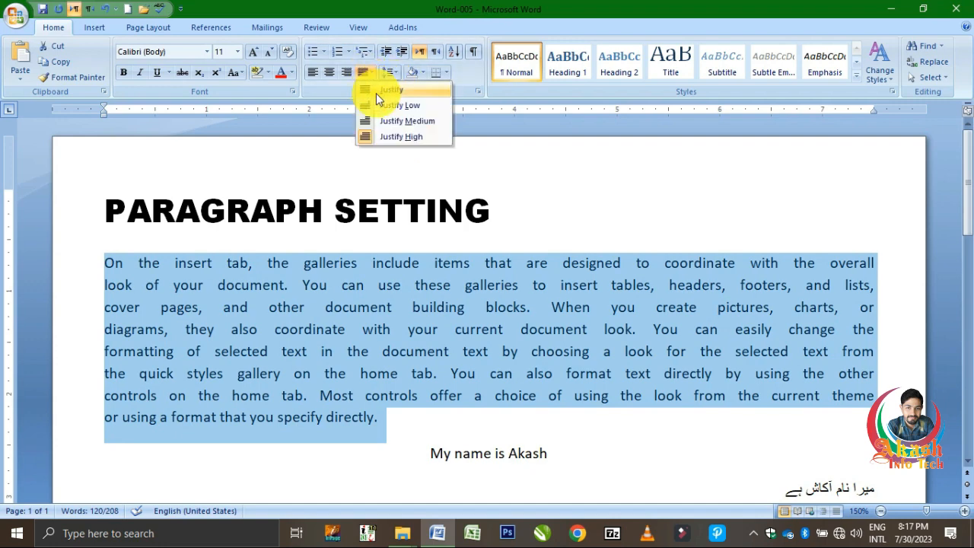
click(376, 93)
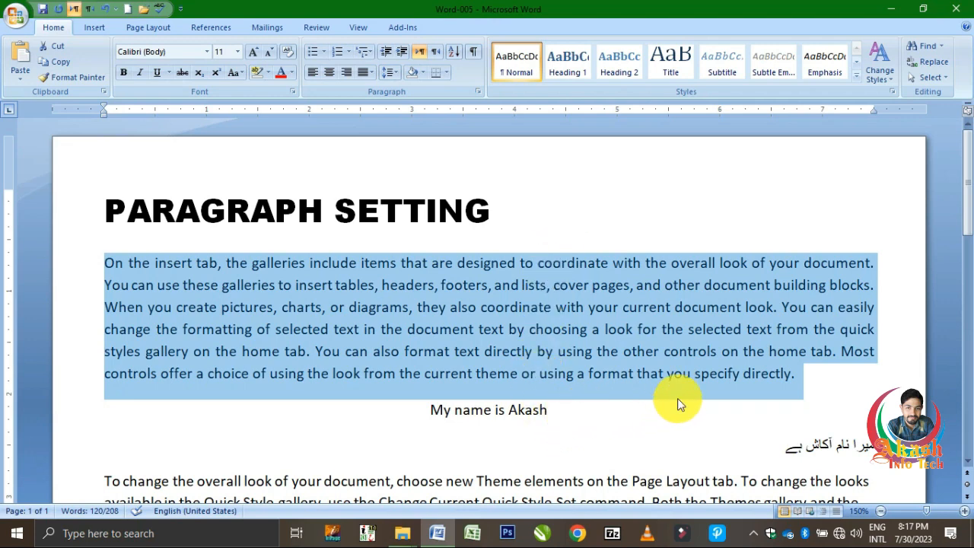
Delete the sample English and Urdu name lines between the first and second body paragraphs.
double_click(765, 459)
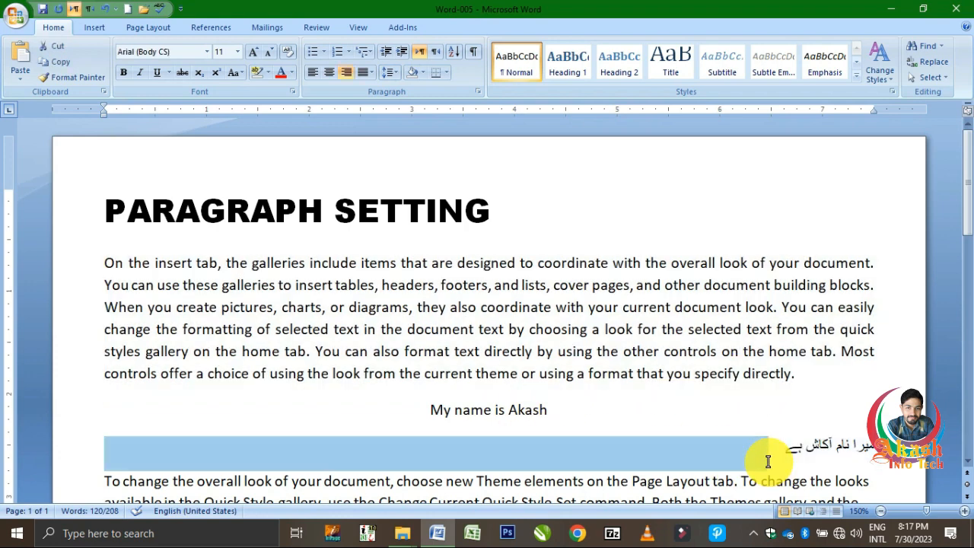
click(693, 429)
triple_click(847, 446)
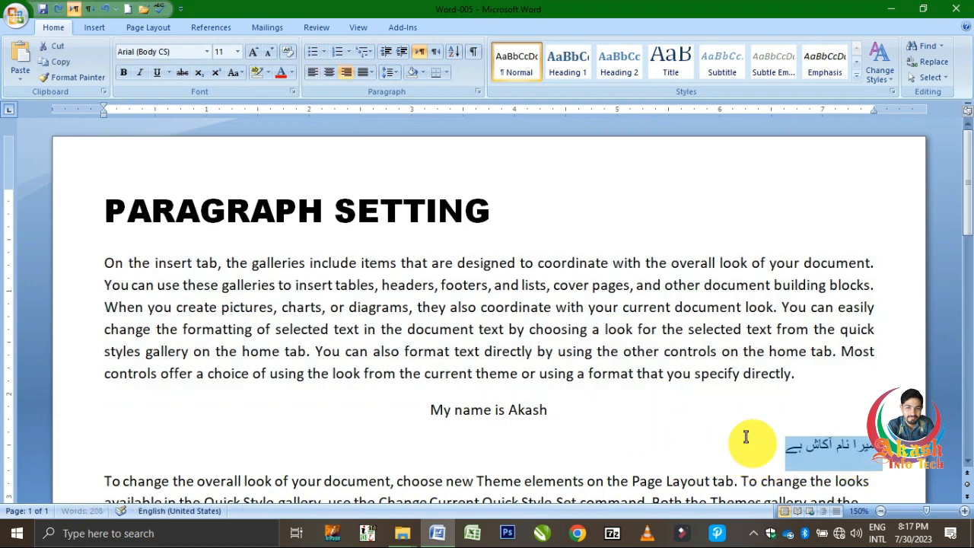
click(665, 424)
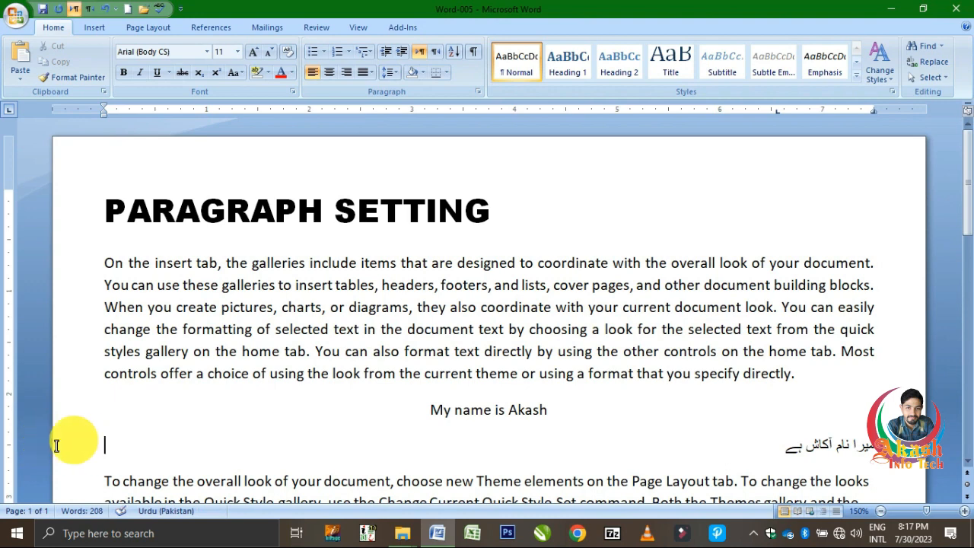
drag(71, 444, 66, 424)
key(Delete)
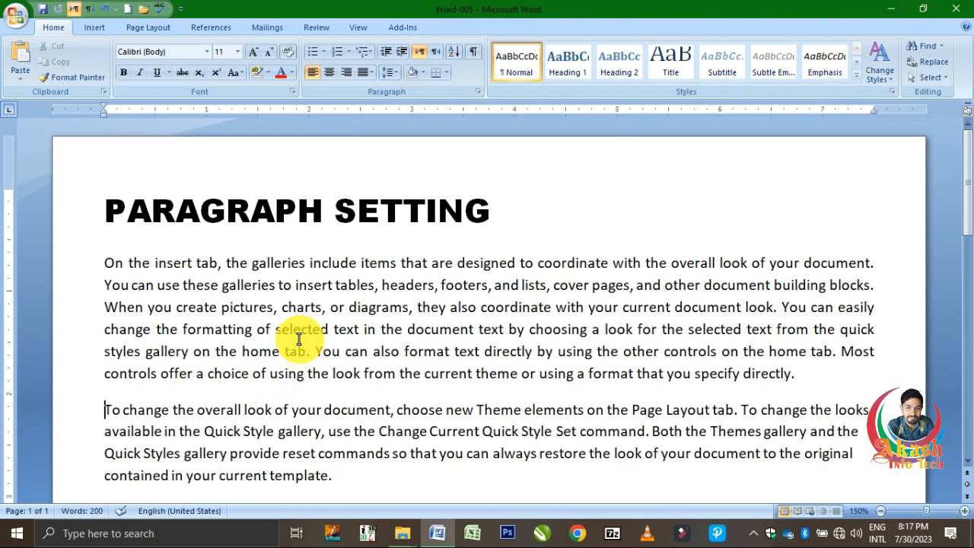
Remove the space after the first body paragraph, and add that space back.
click(391, 73)
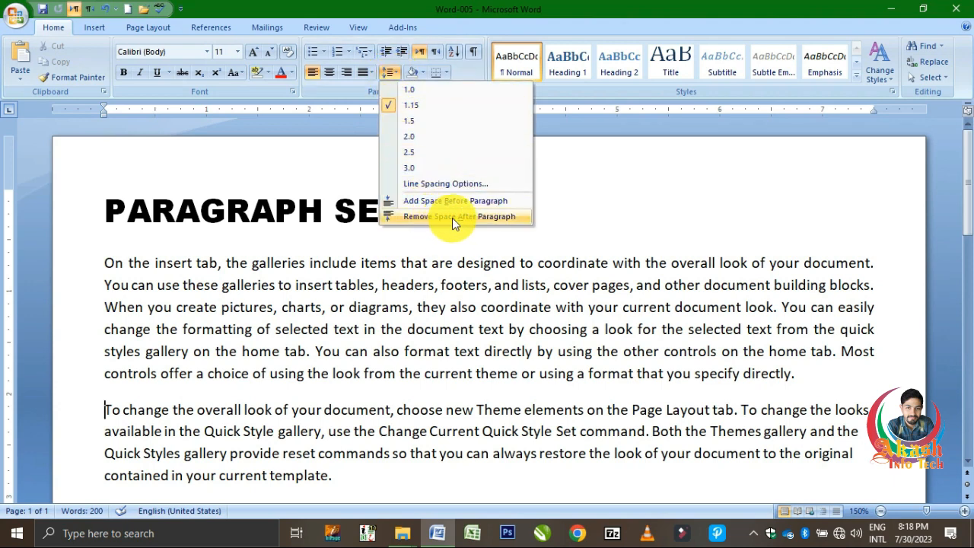
click(288, 333)
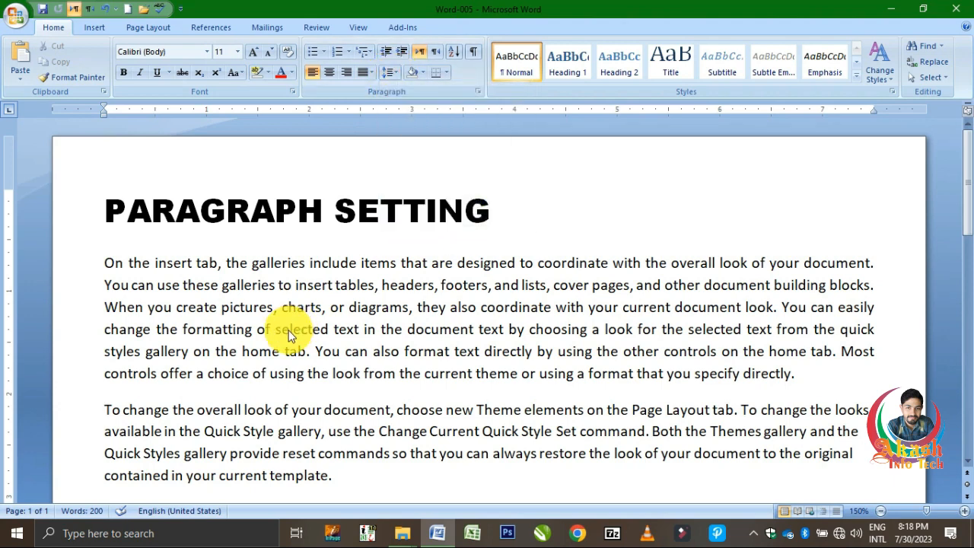
triple_click(289, 334)
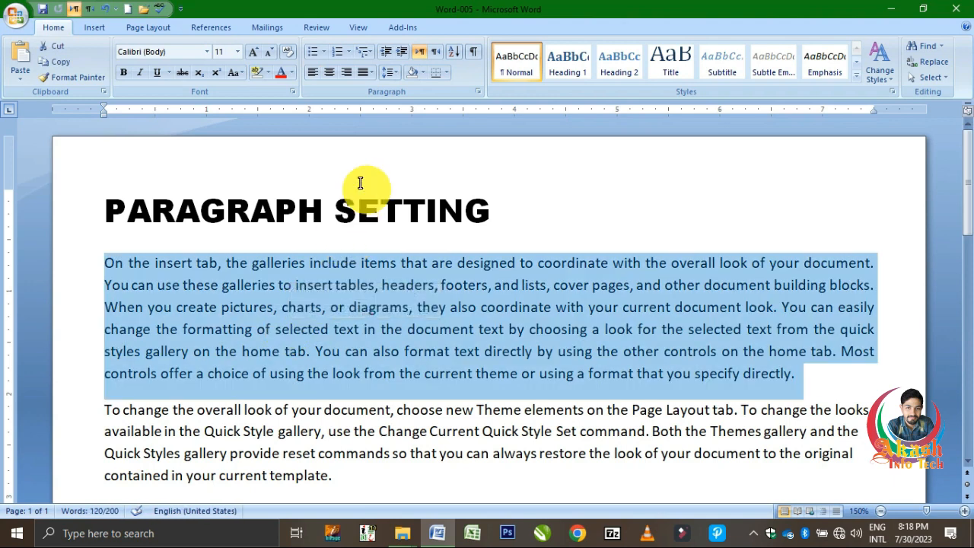
click(390, 72)
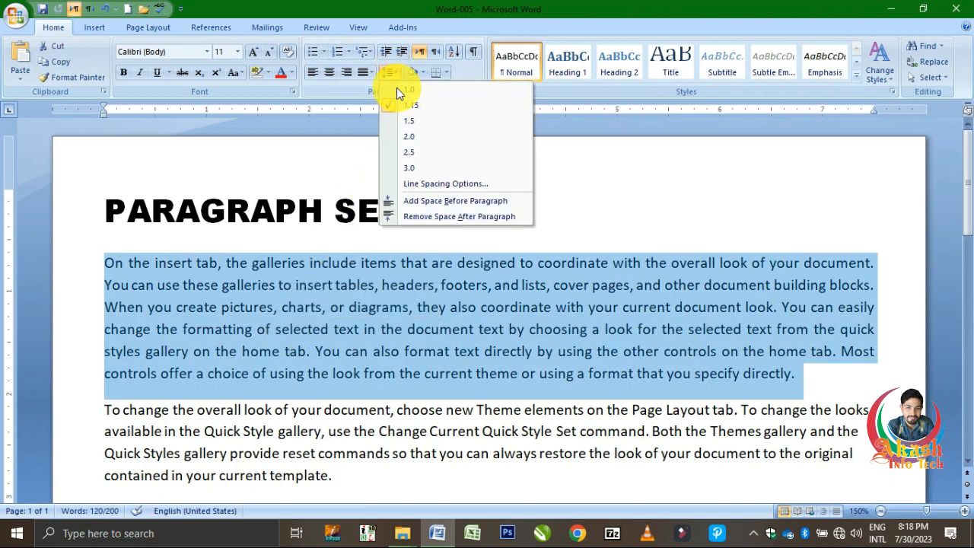
click(413, 221)
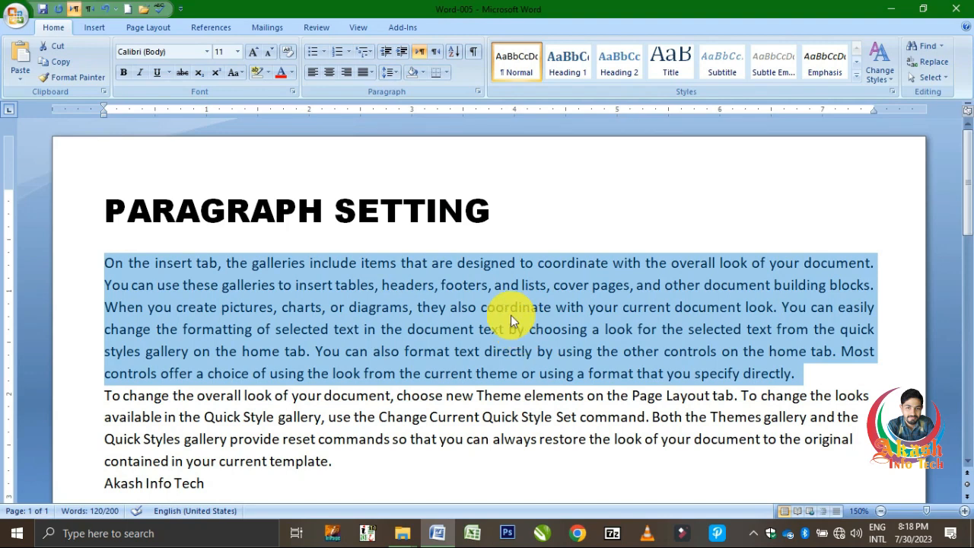
click(391, 74)
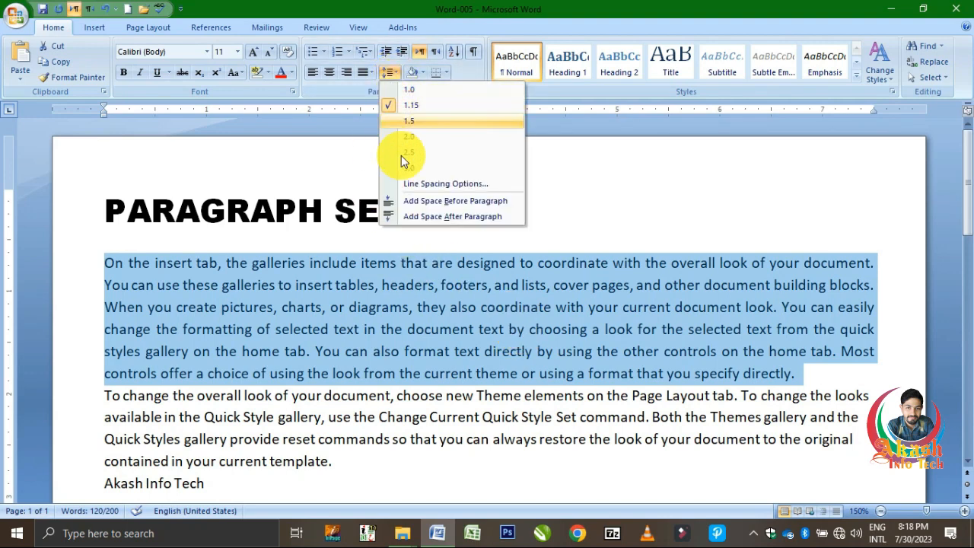
click(422, 217)
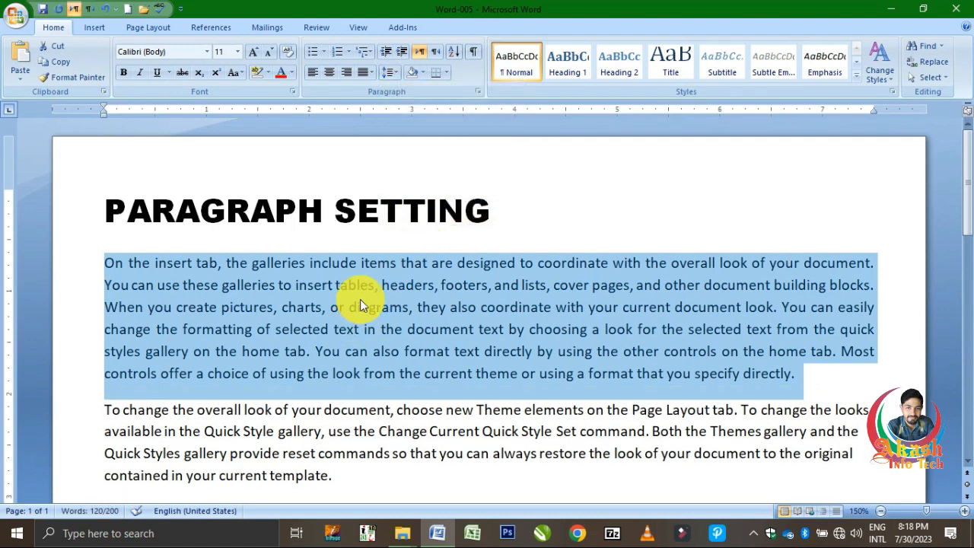
Add space before the first body paragraph, and remove the space both after and before it.
click(397, 72)
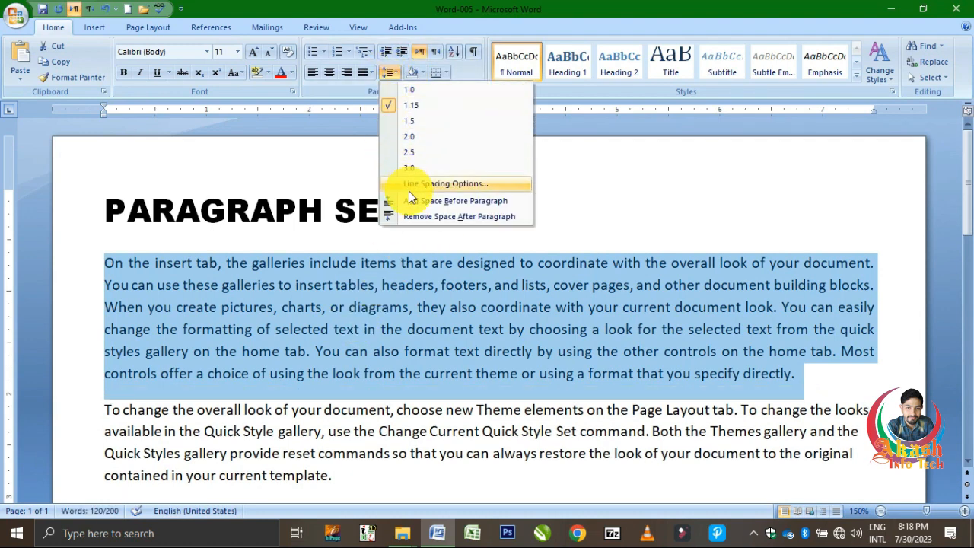
click(435, 203)
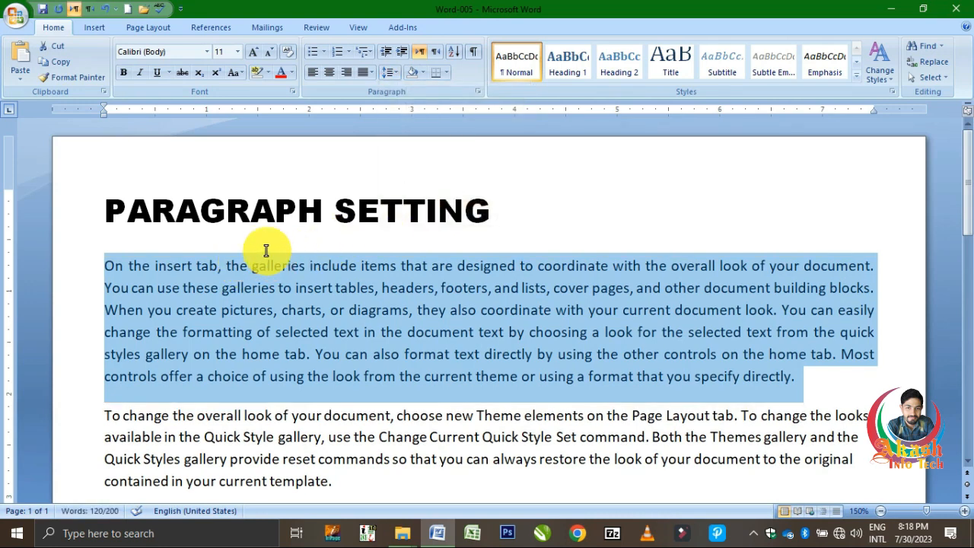
click(390, 72)
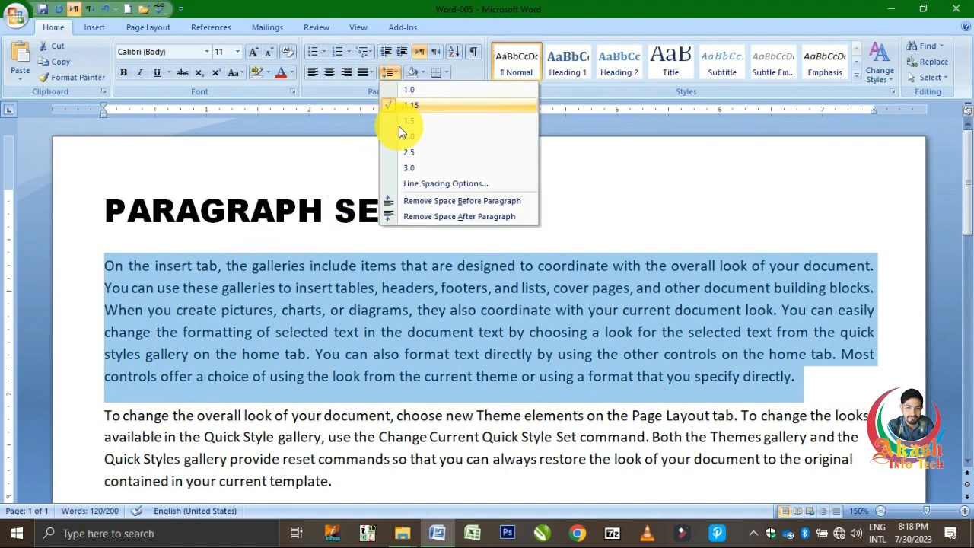
click(424, 218)
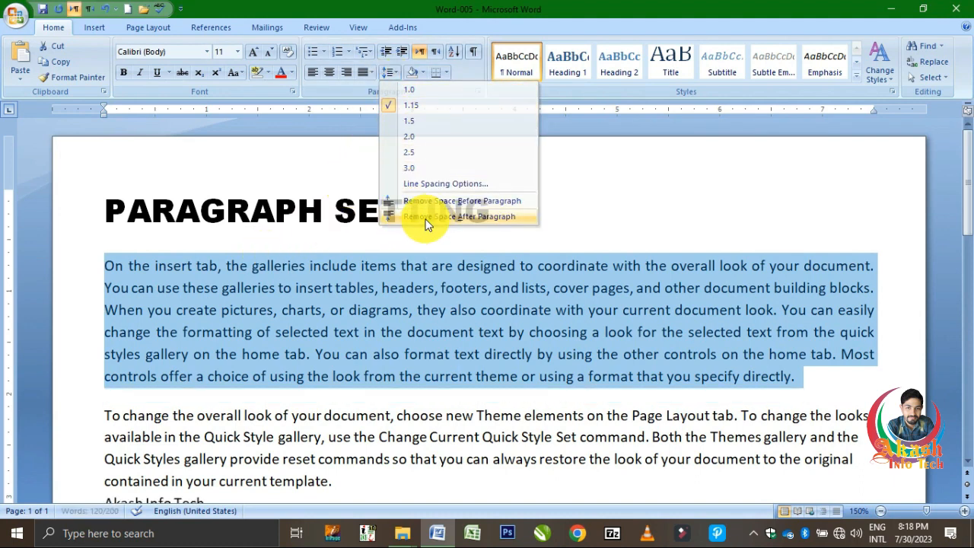
click(391, 73)
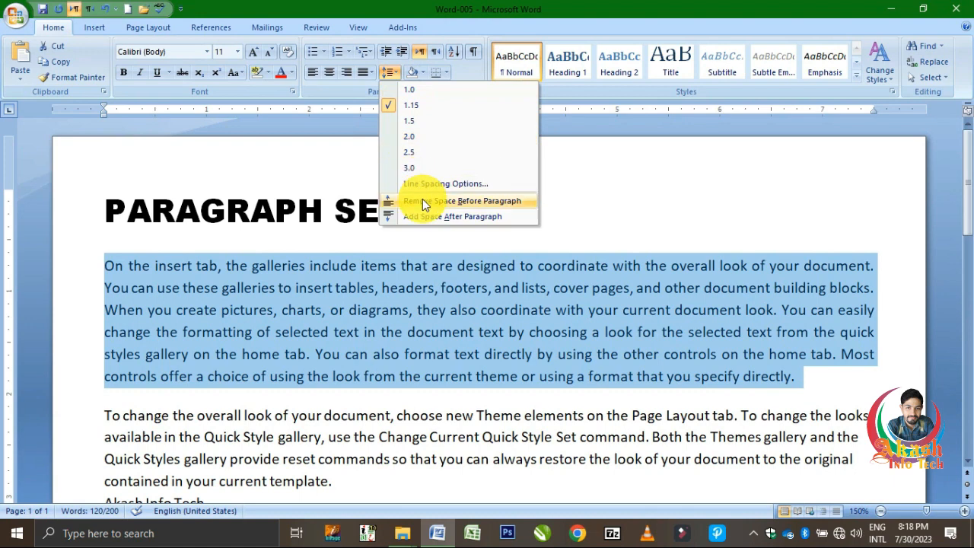
click(422, 199)
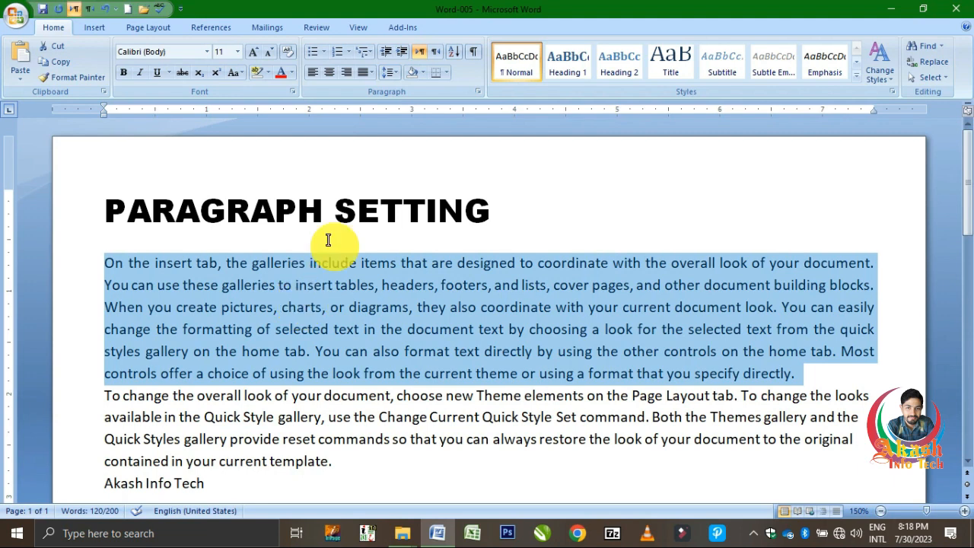
Try line spacings of 1.0, 1.5, 2.5 and 3.0 on the first body paragraph, and return it to 1.15.
click(388, 72)
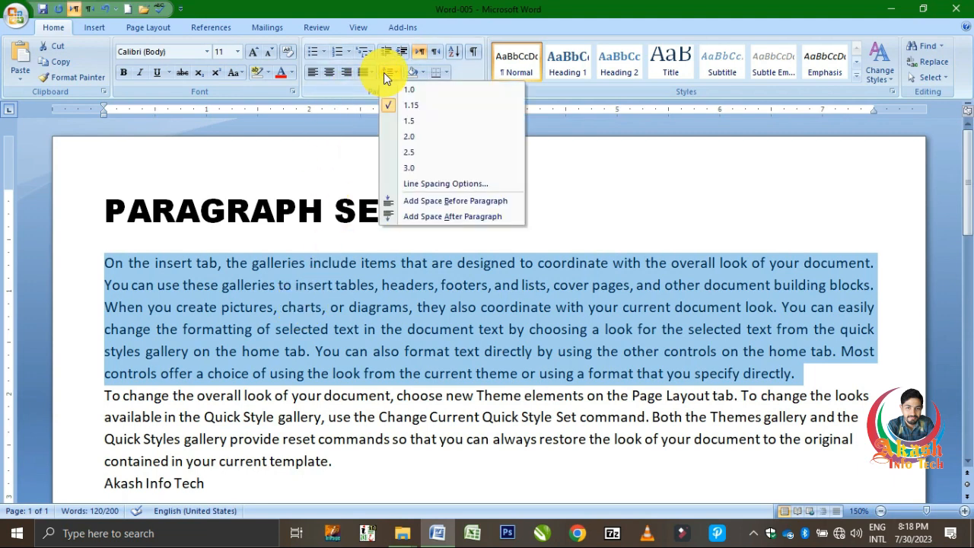
click(416, 95)
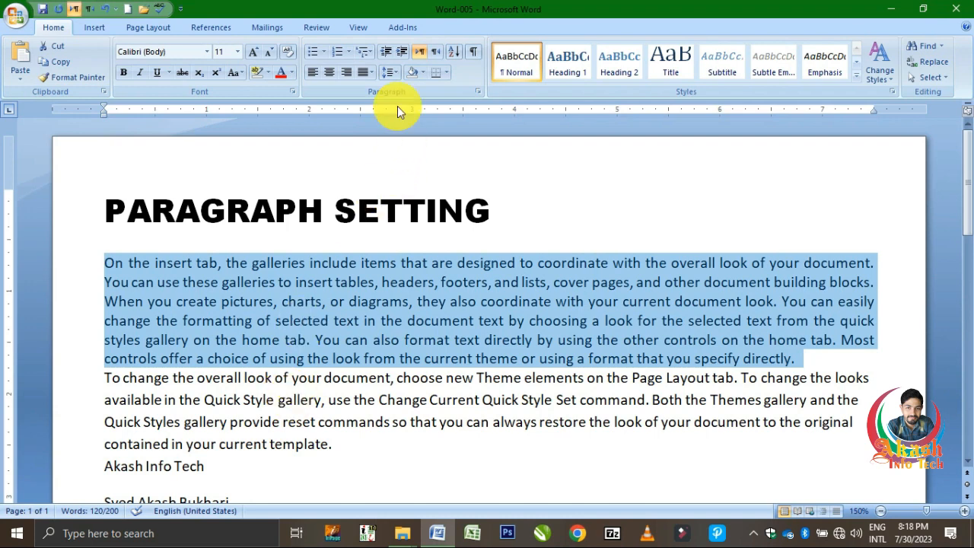
click(386, 73)
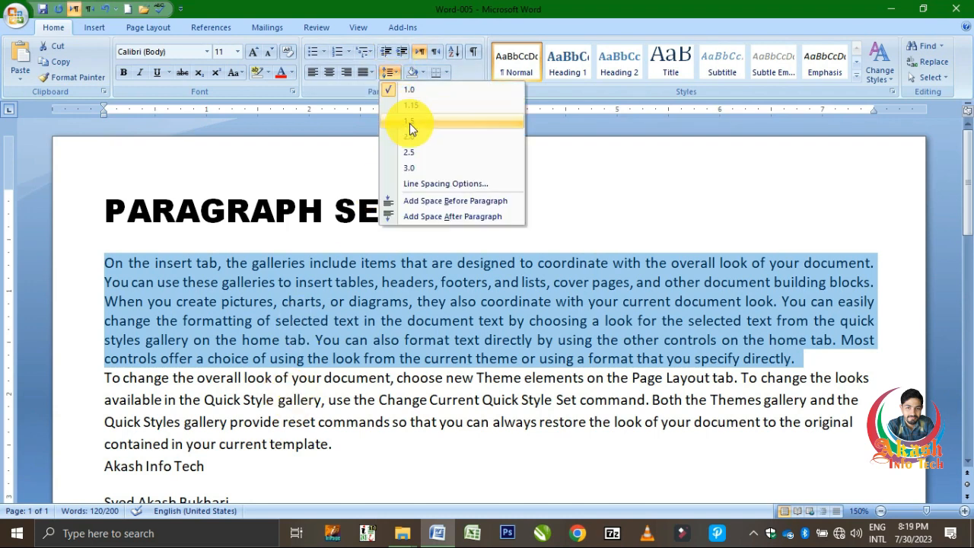
click(409, 123)
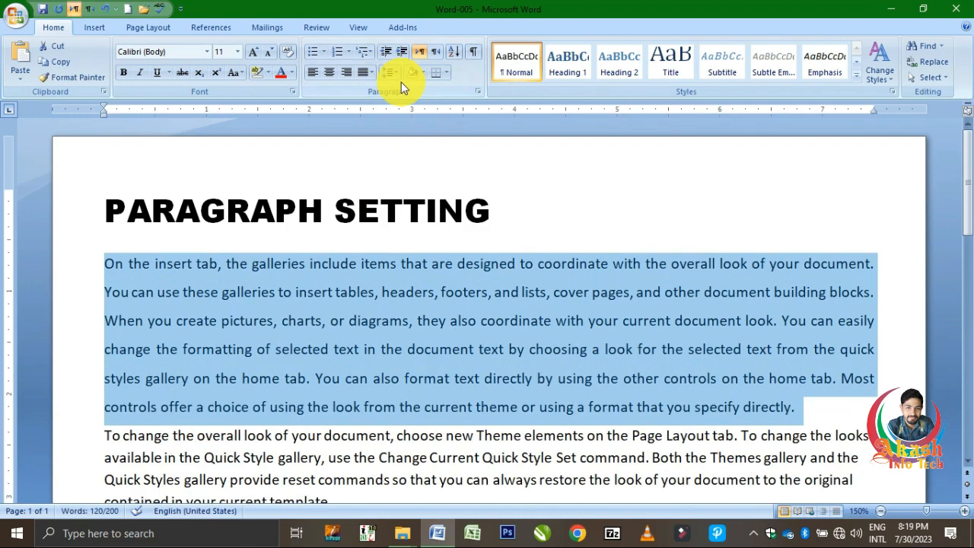
click(388, 72)
click(406, 153)
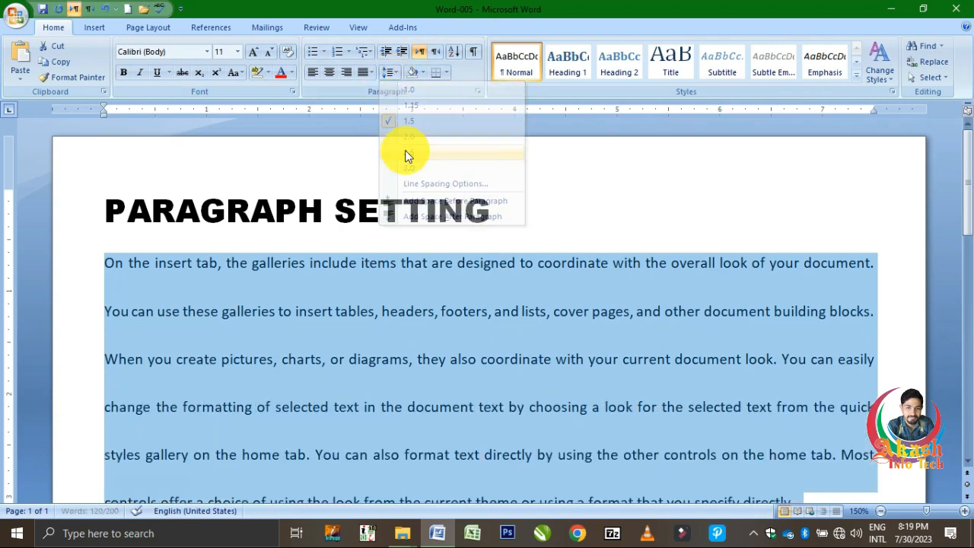
click(389, 73)
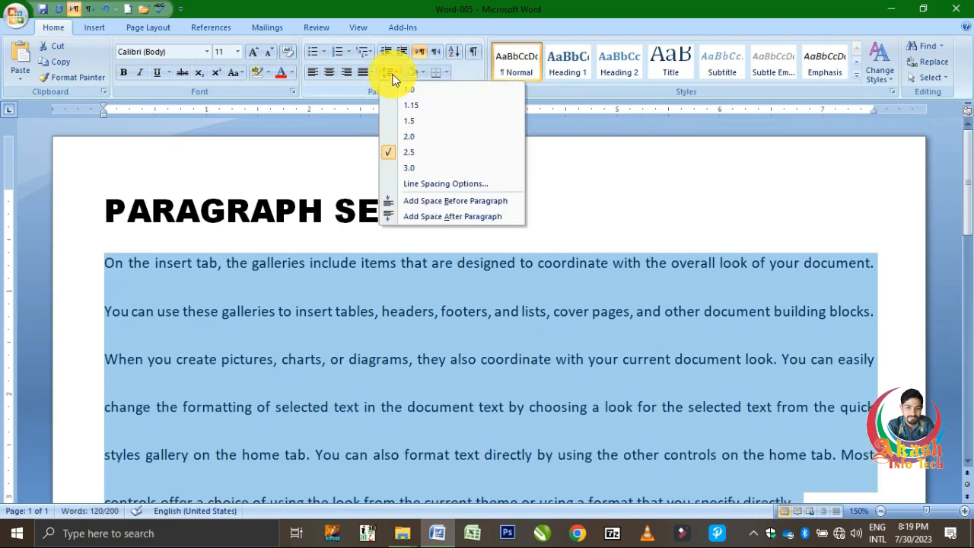
click(415, 175)
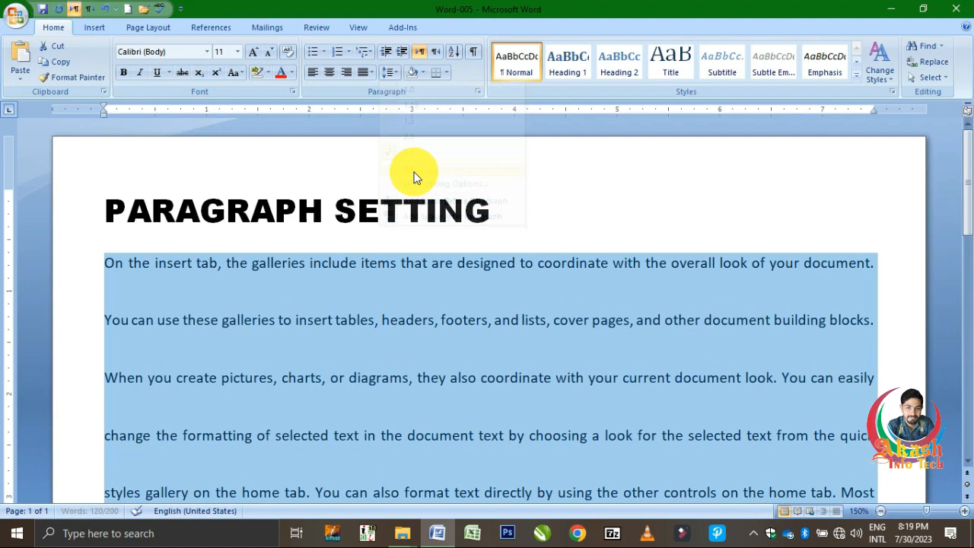
click(388, 75)
click(391, 103)
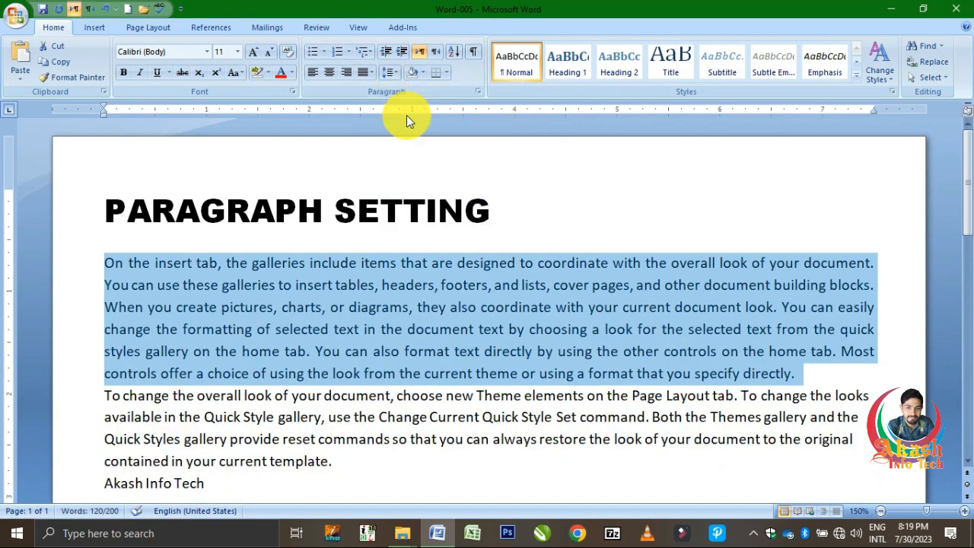
Examine the Indents and Spacing and the Line and Page Breaks settings of the first body paragraph, and leave them unapplied.
click(391, 77)
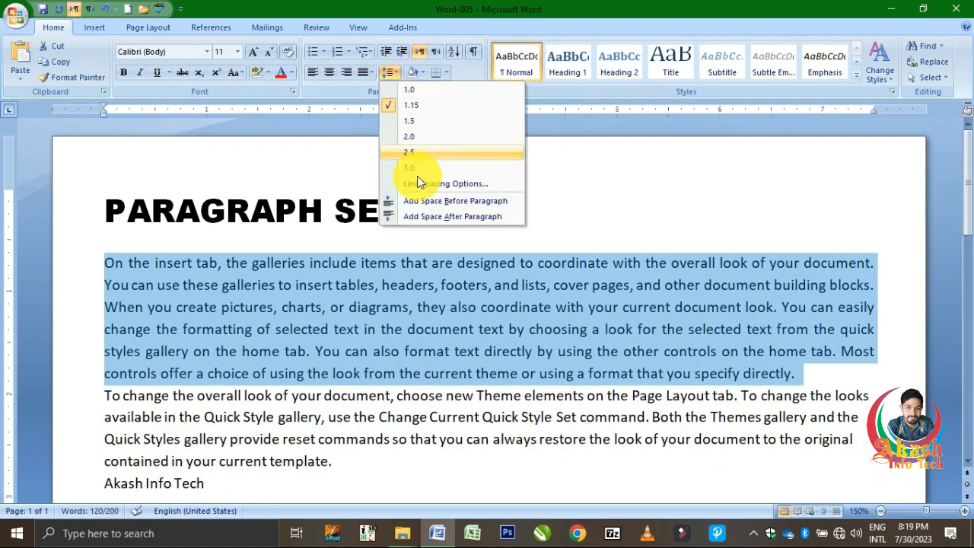
click(434, 184)
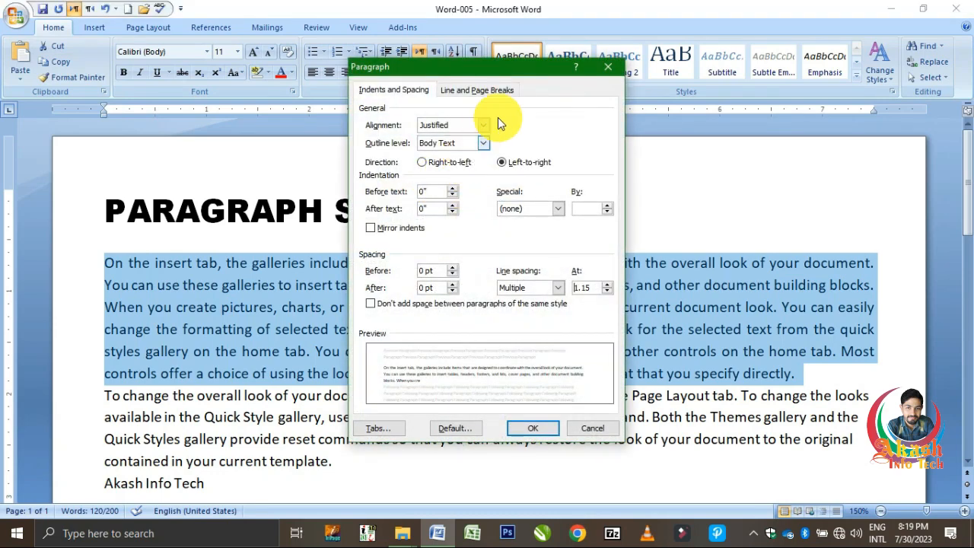
click(604, 71)
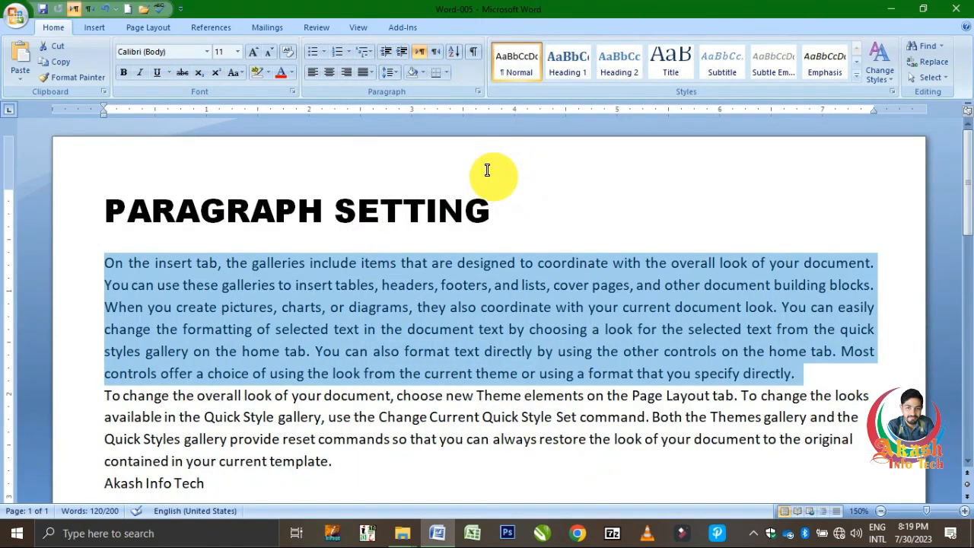
click(478, 91)
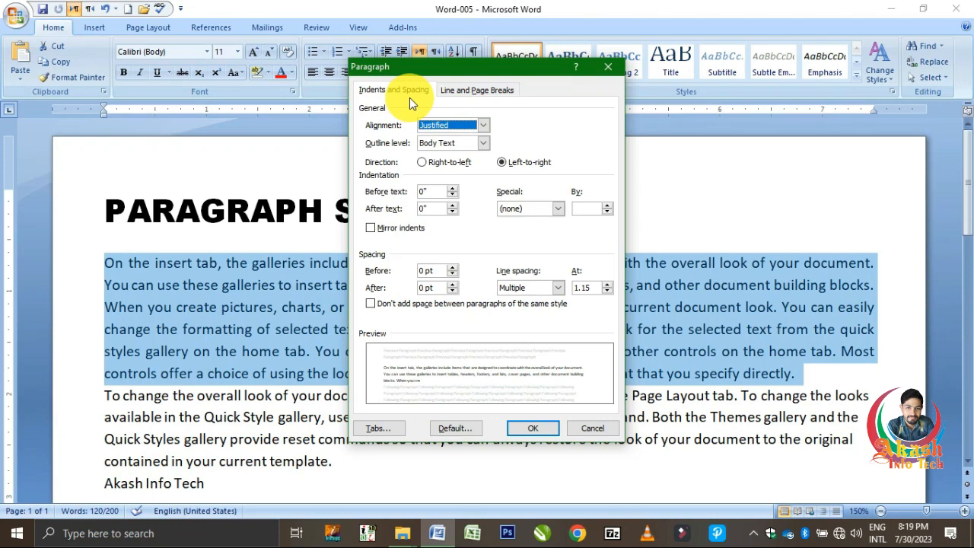
click(448, 90)
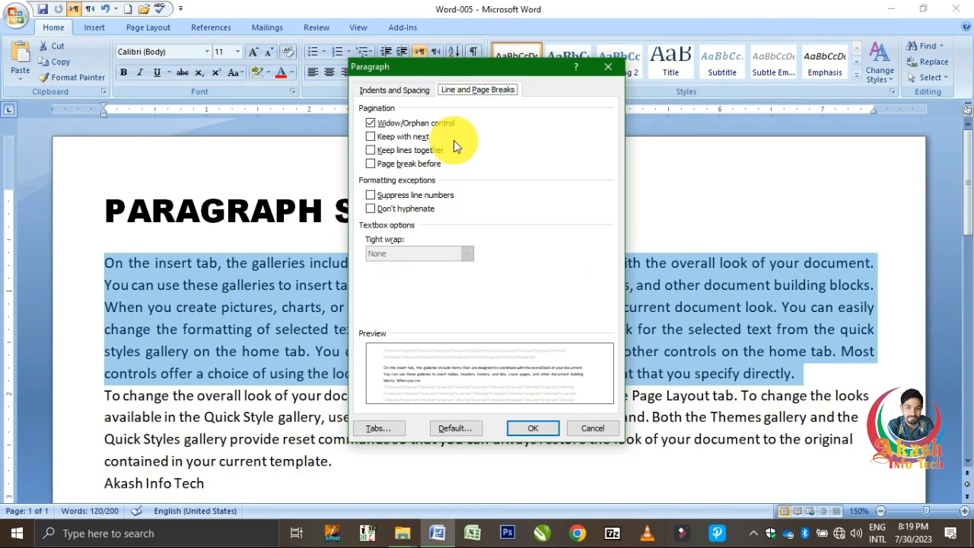
click(607, 67)
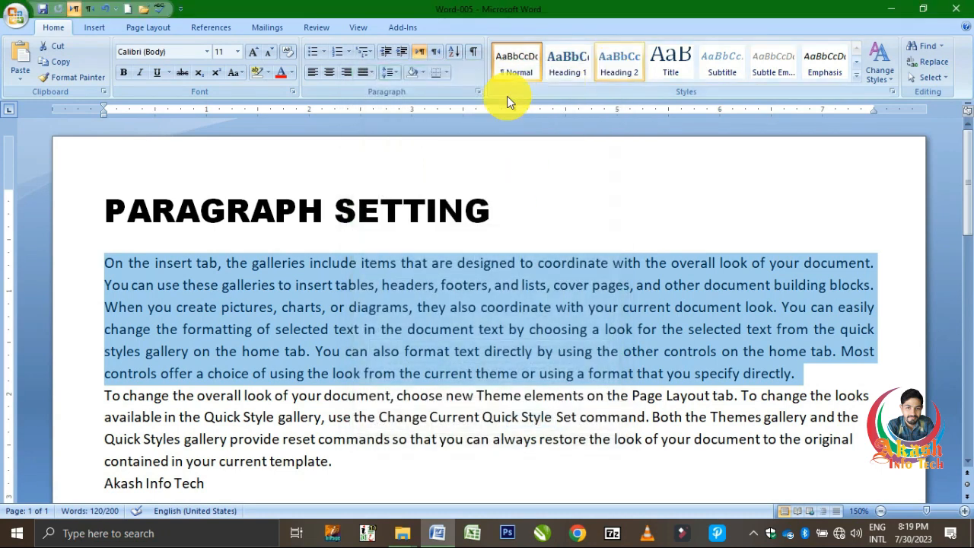
Preview the Strikethrough, Subscript, Superscript and Double strikethrough effects on the first body paragraph, and leave them unapplied.
click(296, 90)
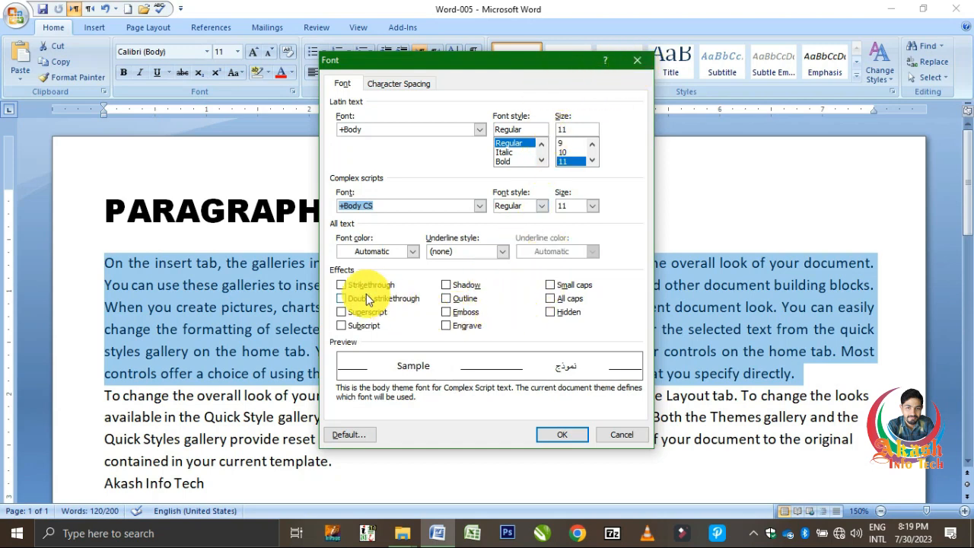
click(344, 287)
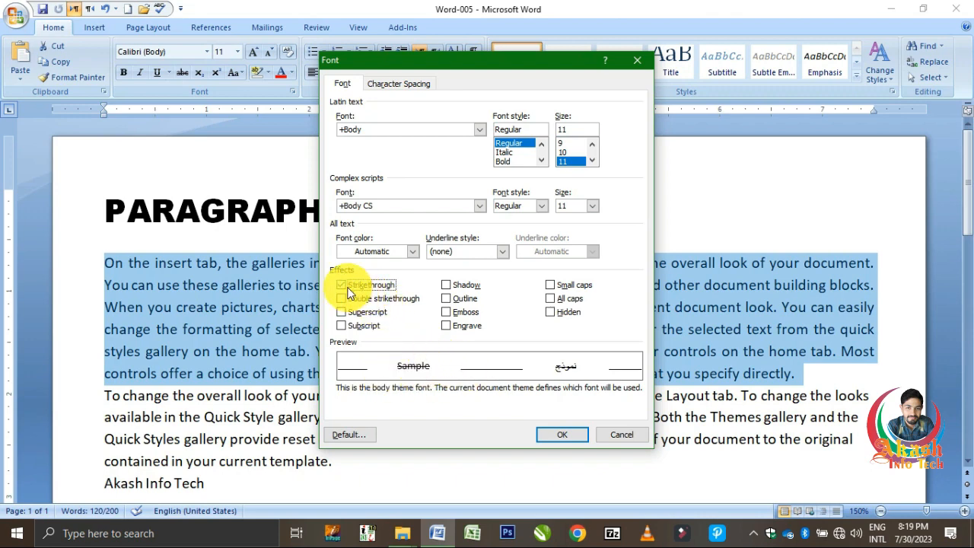
click(343, 286)
click(344, 327)
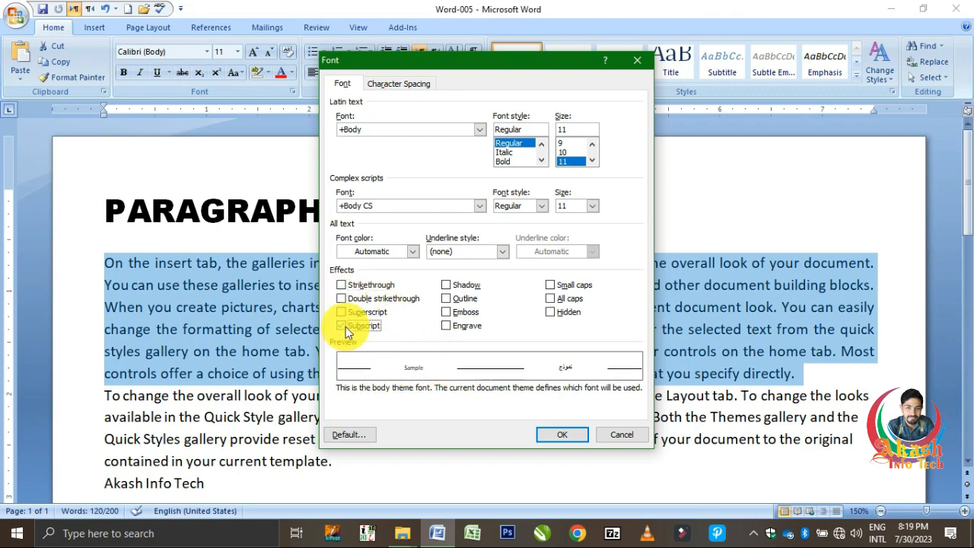
click(344, 327)
click(341, 312)
click(340, 310)
click(342, 298)
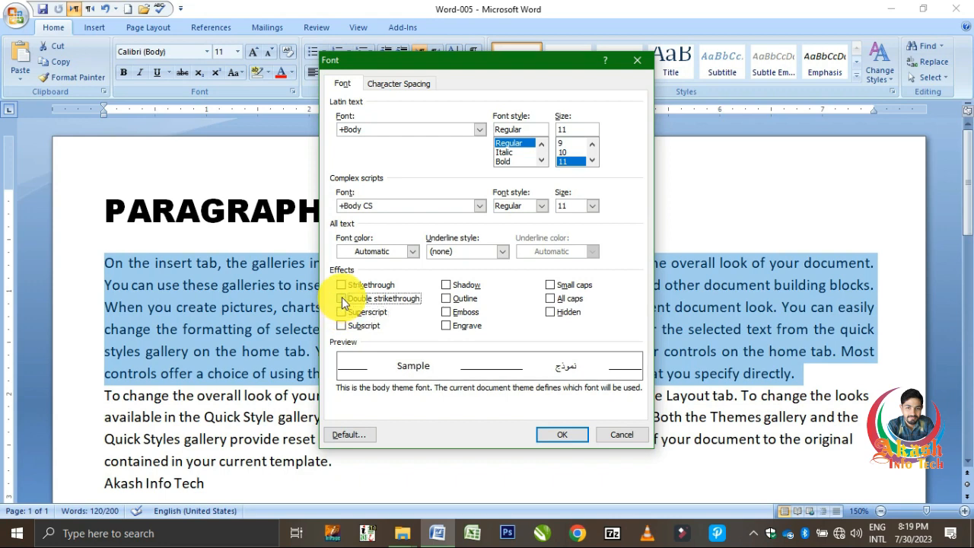
click(342, 298)
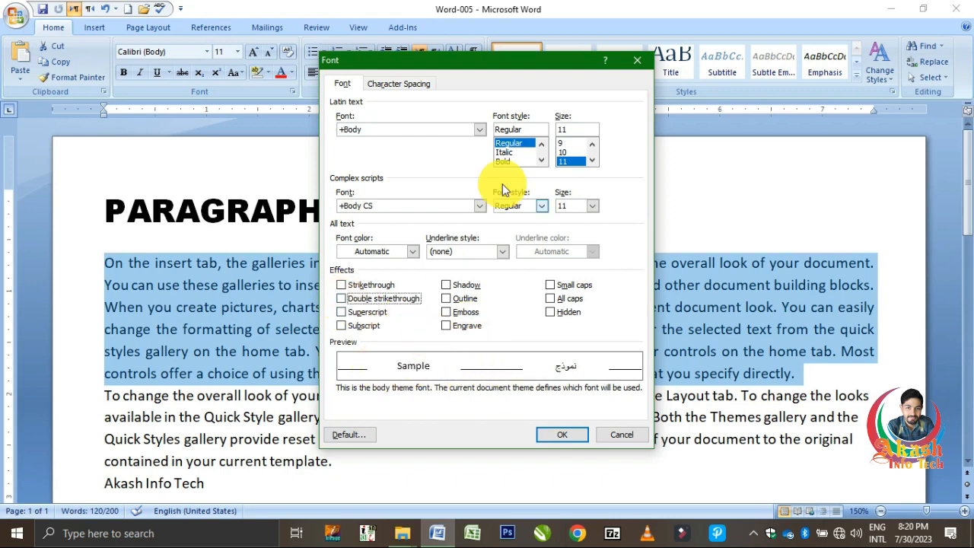
click(480, 131)
click(482, 131)
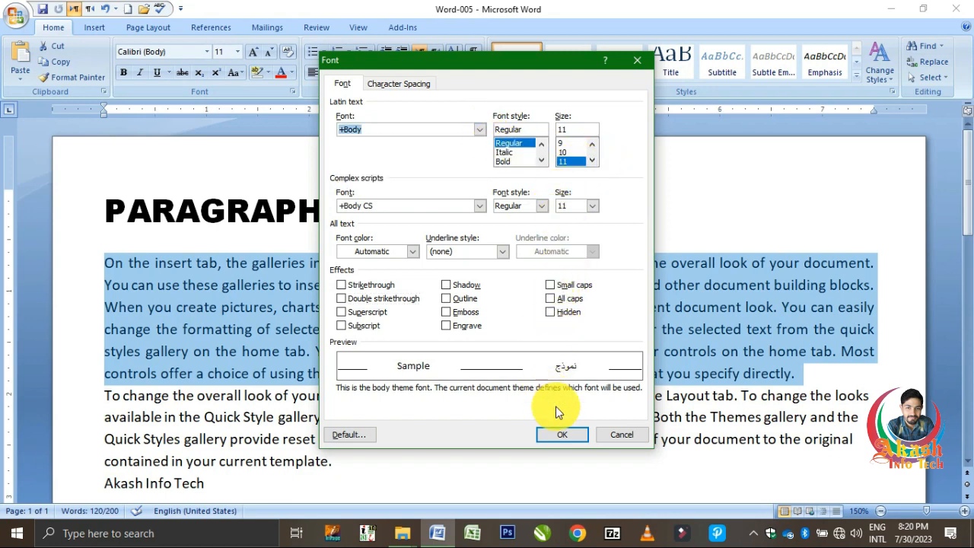
click(615, 432)
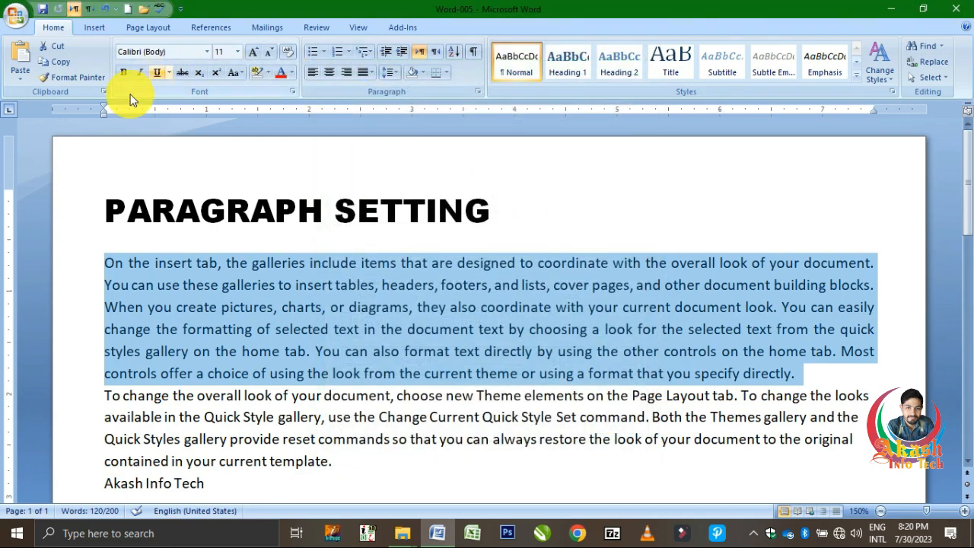
Show the items collected on the clipboard, and hide them again.
click(103, 92)
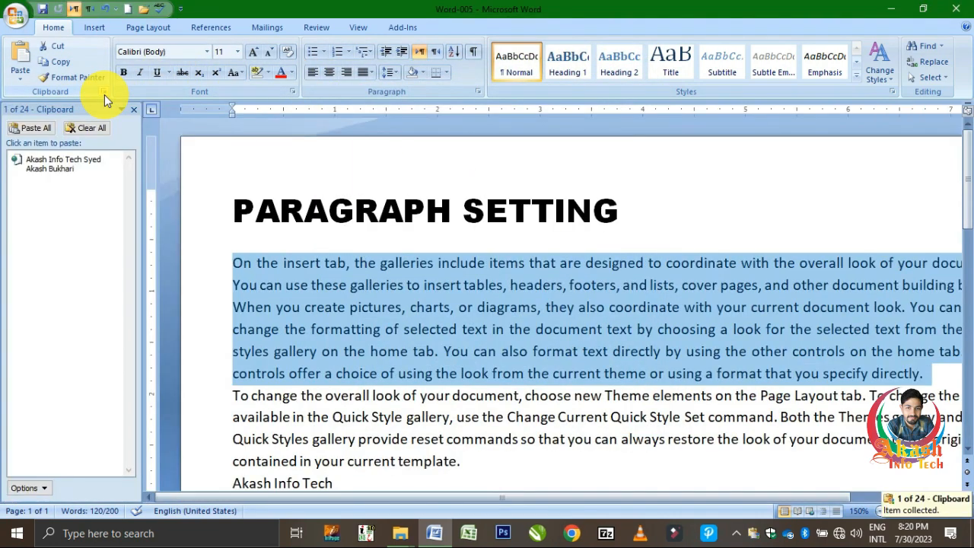
click(139, 110)
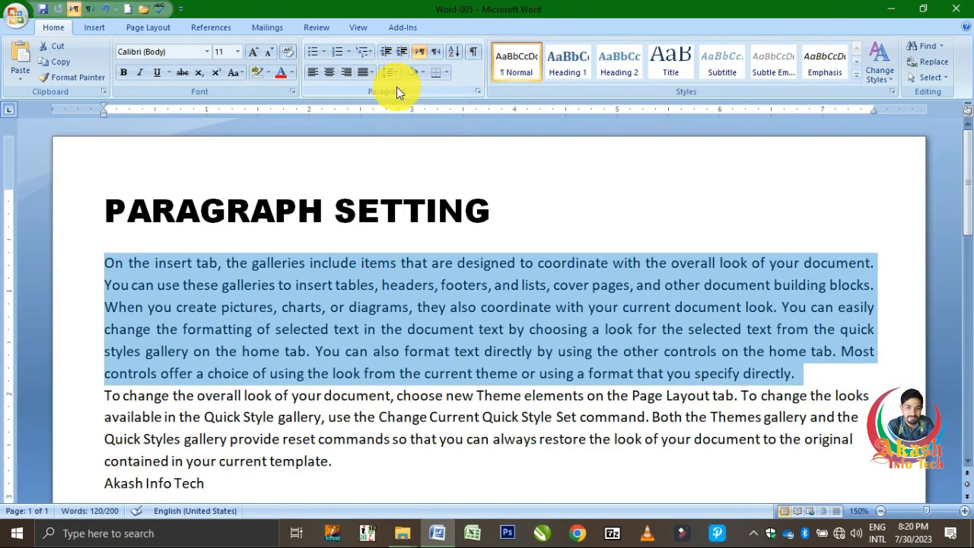
Shade the first body paragraph in standard red, and compare the text highlight colours with the shading colours.
click(423, 74)
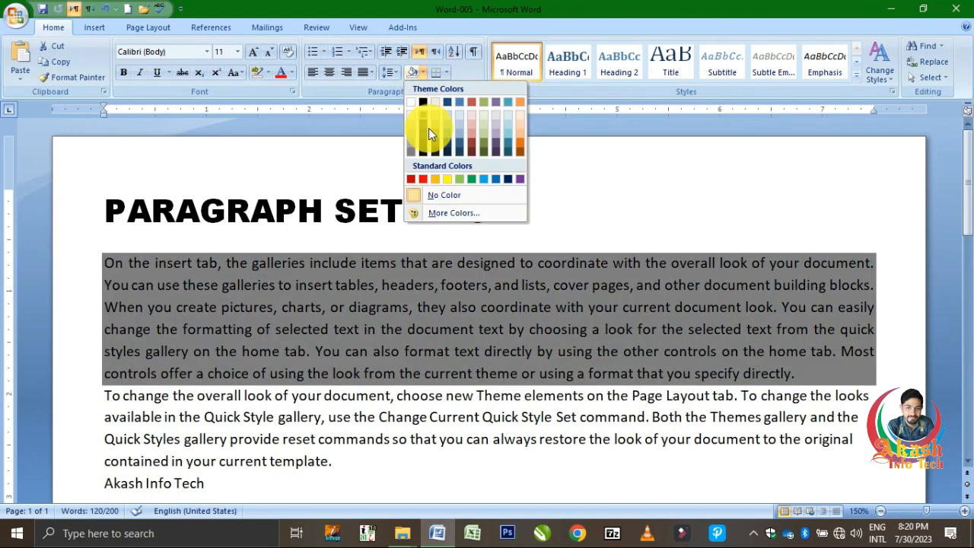
click(424, 179)
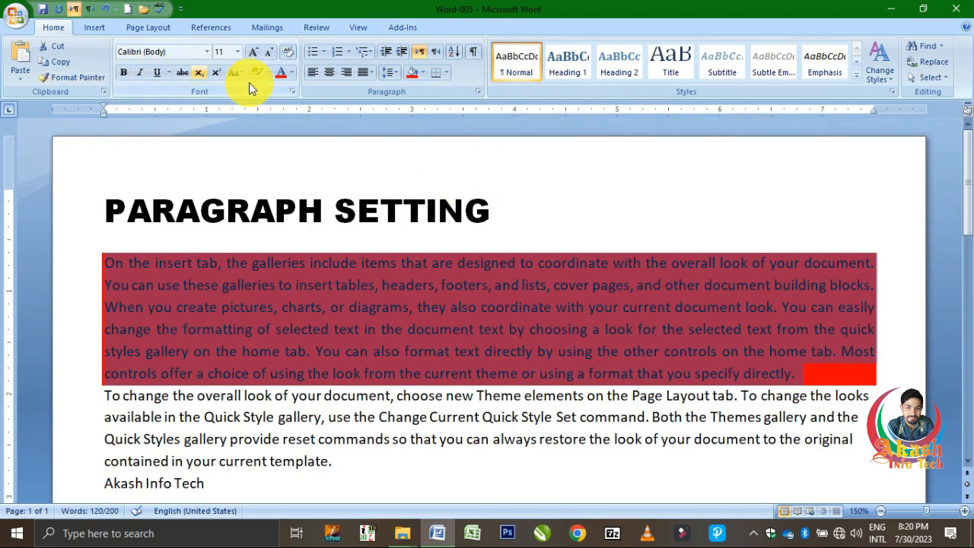
click(269, 74)
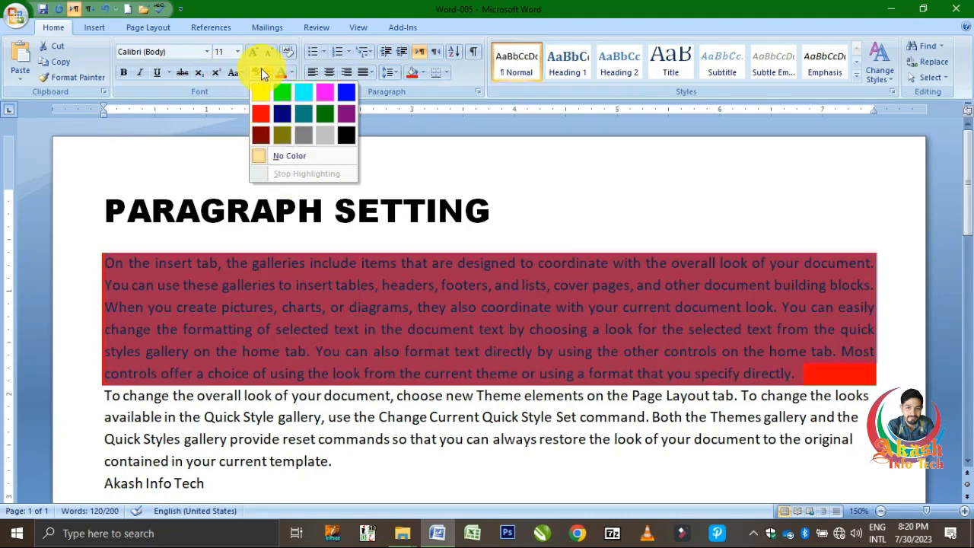
click(421, 71)
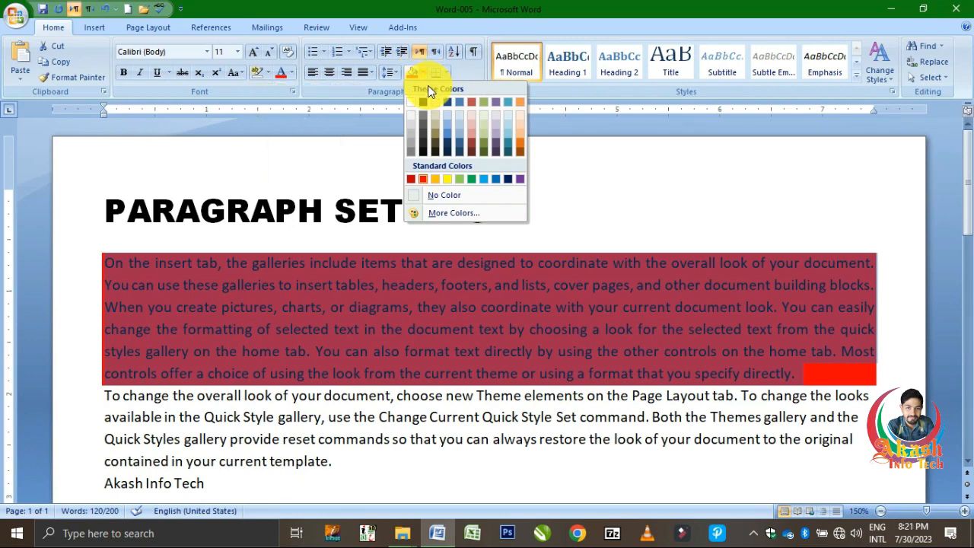
click(365, 285)
Shade the PARAGRAPH SETTING heading in standard dark red, and centre it.
triple_click(361, 219)
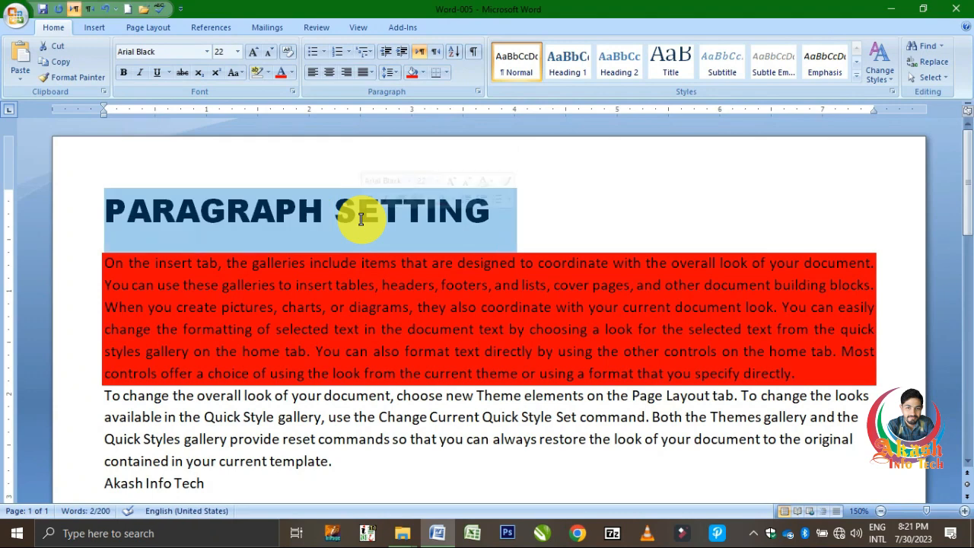
click(422, 71)
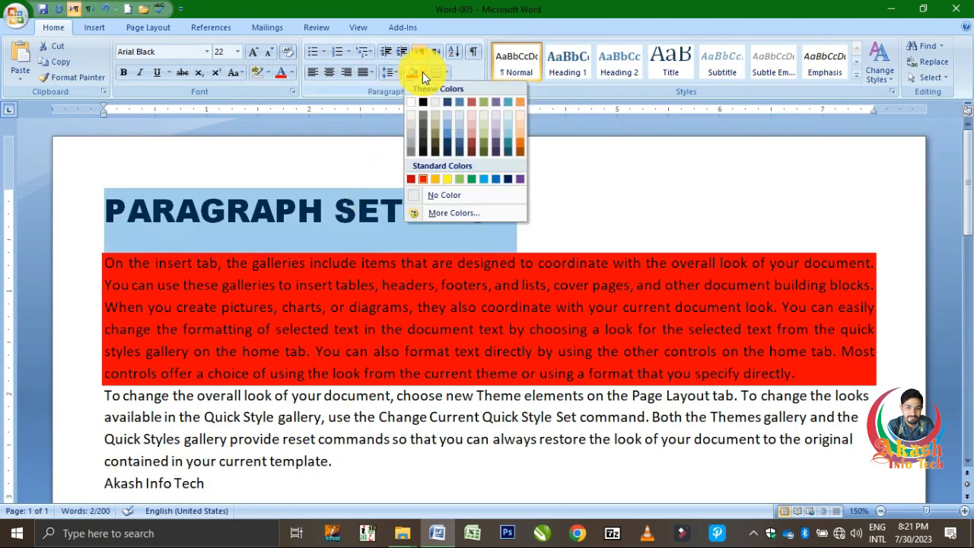
click(412, 181)
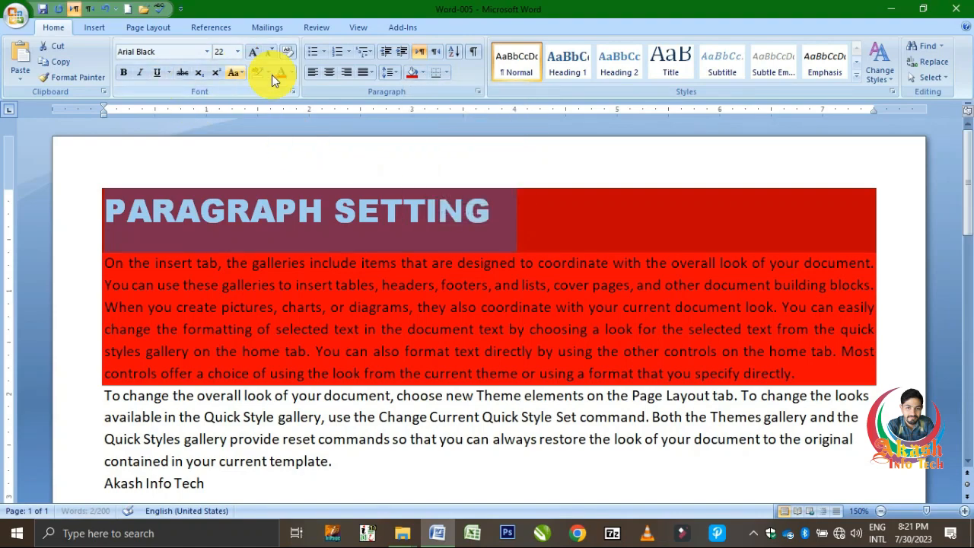
click(329, 71)
click(507, 301)
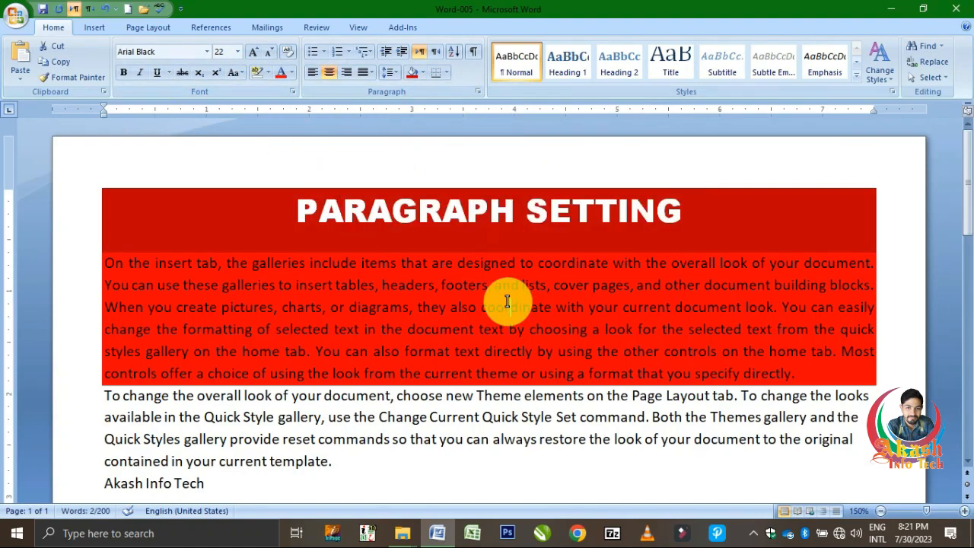
Remove the shading from the first body paragraph.
double_click(505, 264)
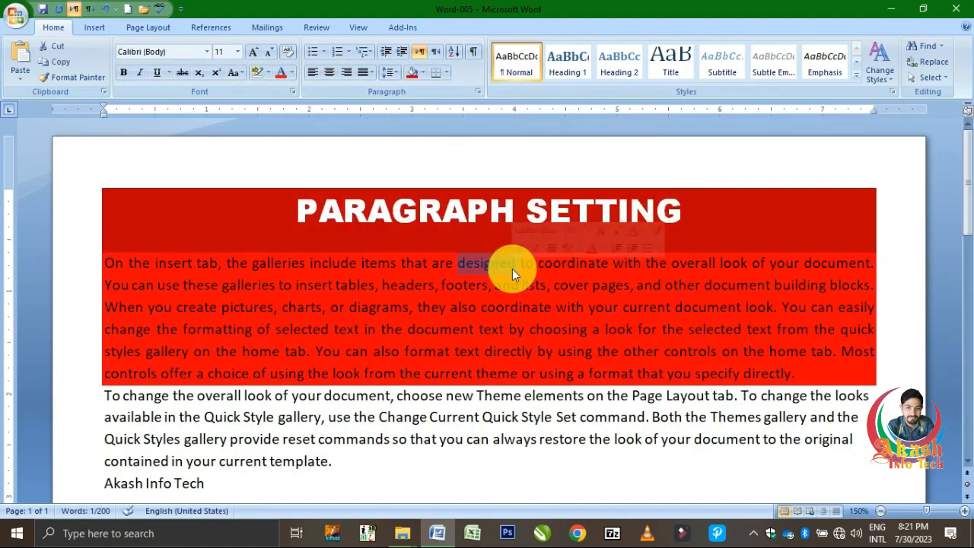
triple_click(512, 269)
click(423, 72)
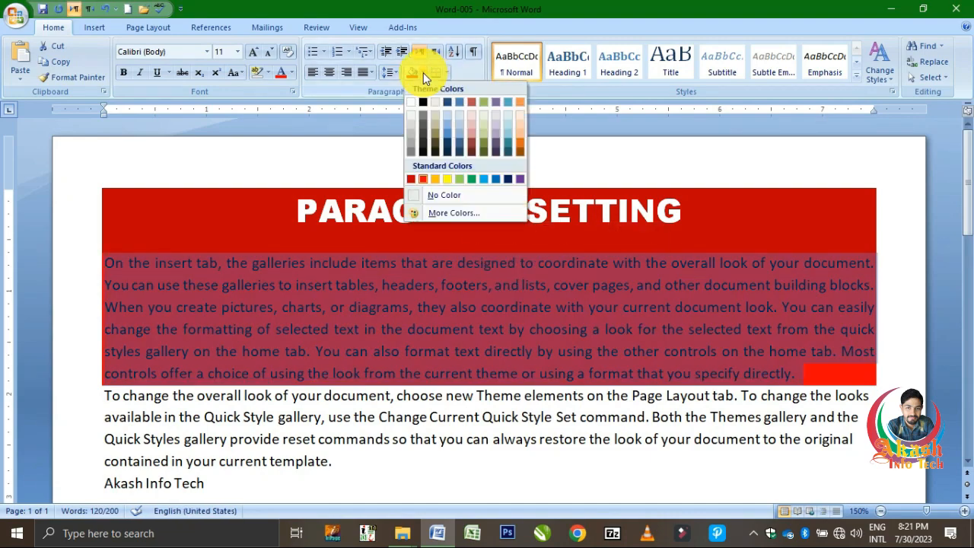
click(447, 199)
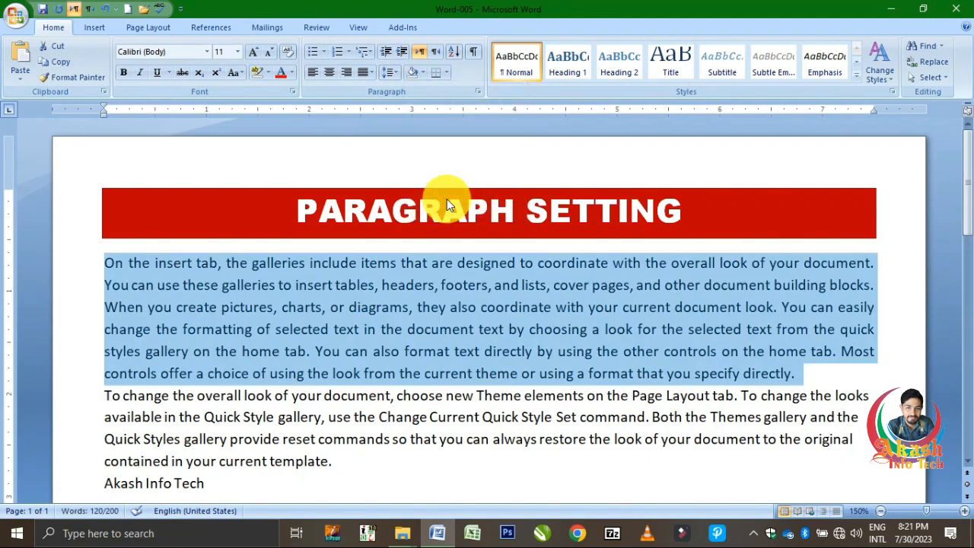
click(451, 333)
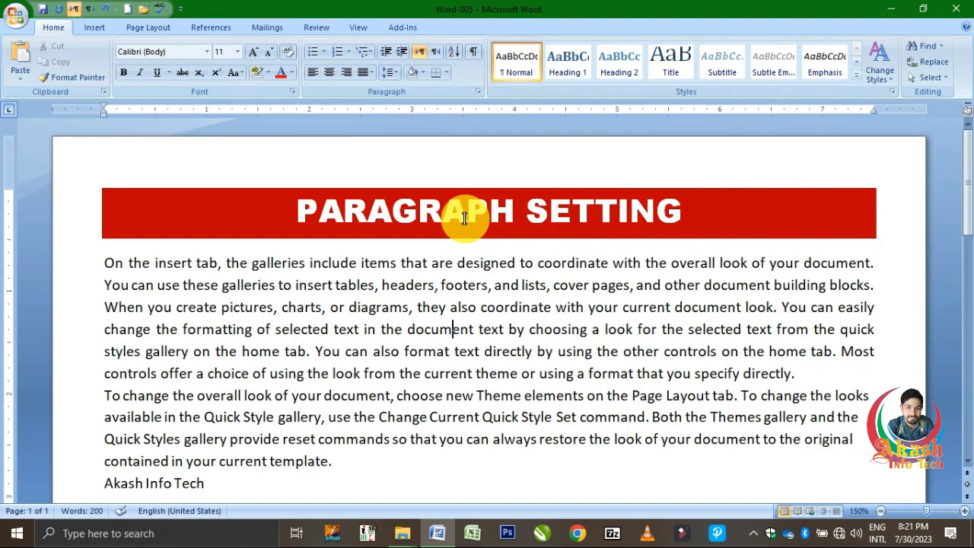
Try several standard blue shades and view the custom RGB colour options for paragraph shading, and leave them unapplied.
click(420, 71)
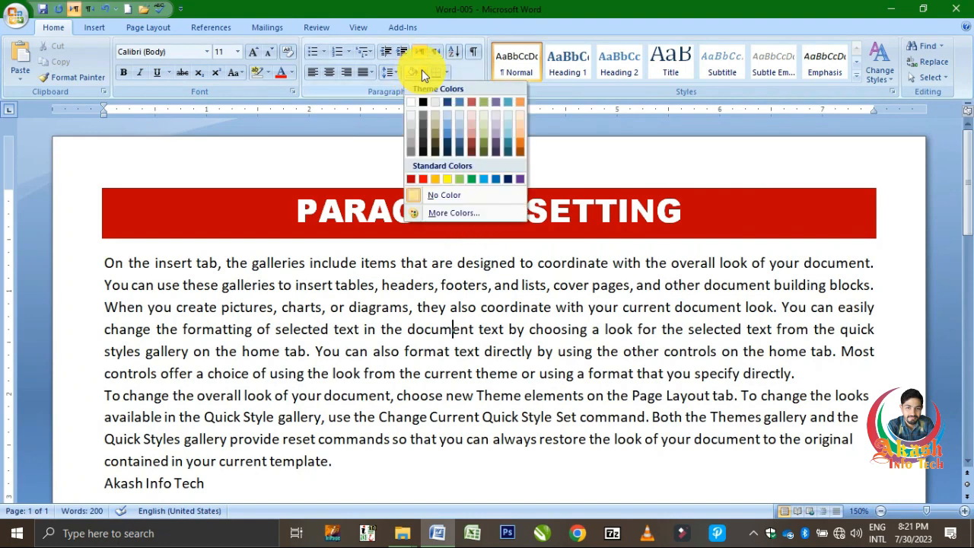
click(444, 210)
click(455, 227)
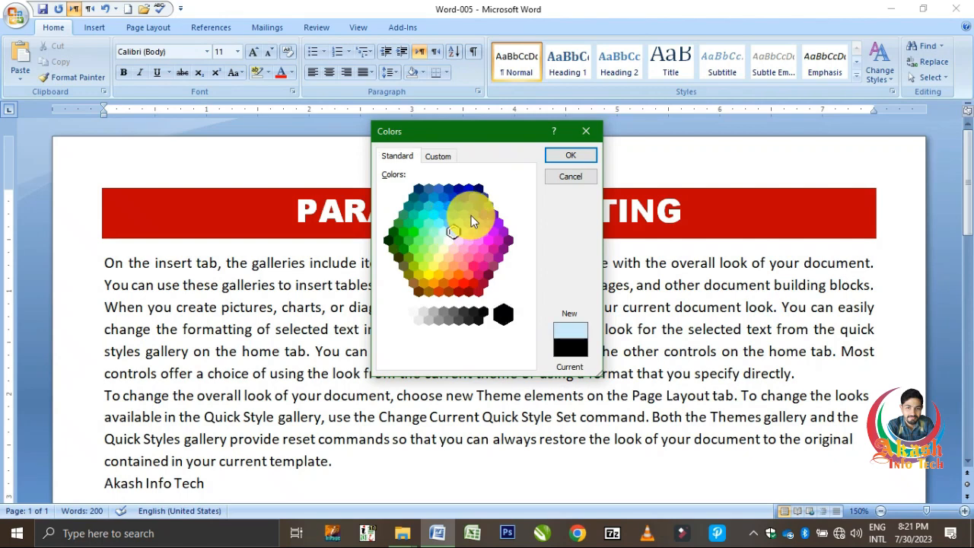
click(472, 215)
click(459, 196)
click(442, 217)
click(439, 156)
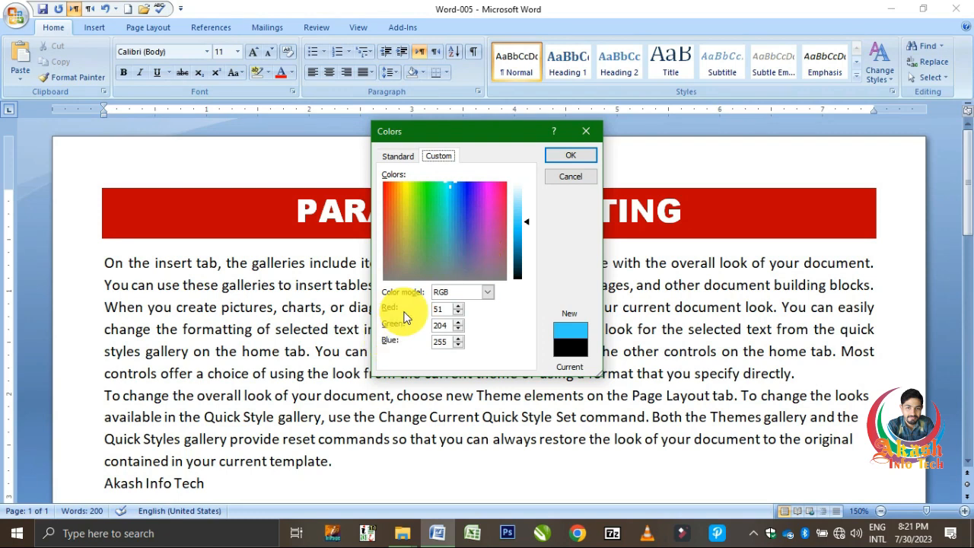
click(492, 292)
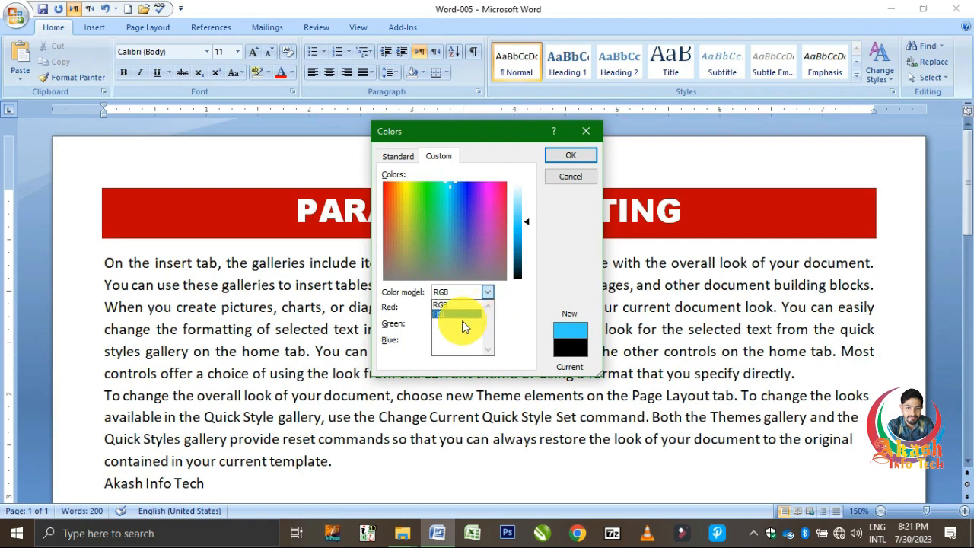
click(521, 293)
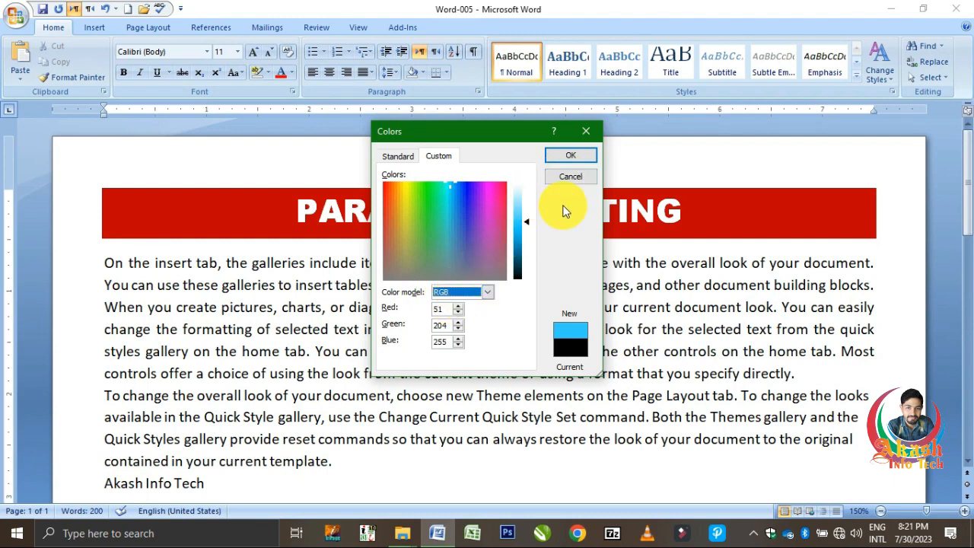
click(585, 134)
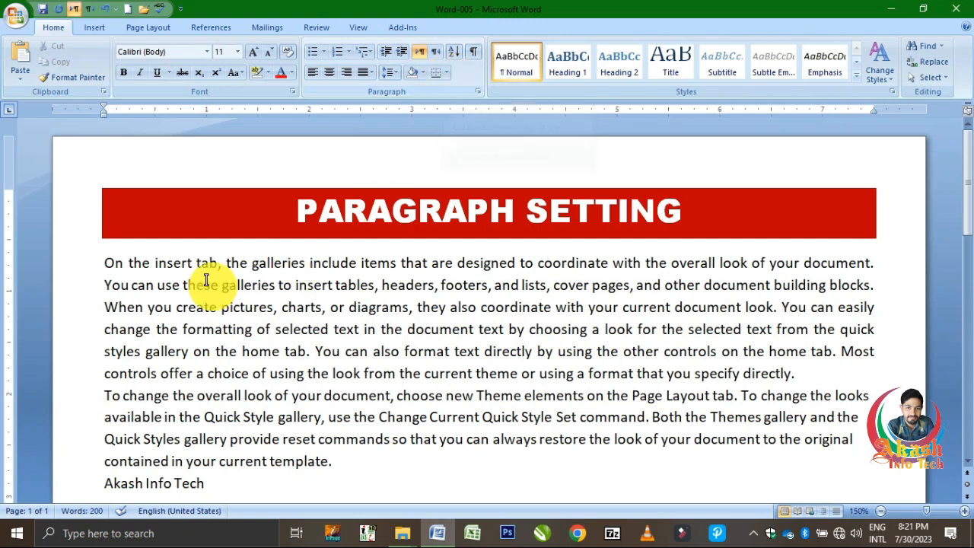
Apply All Borders to the first body paragraph.
triple_click(158, 275)
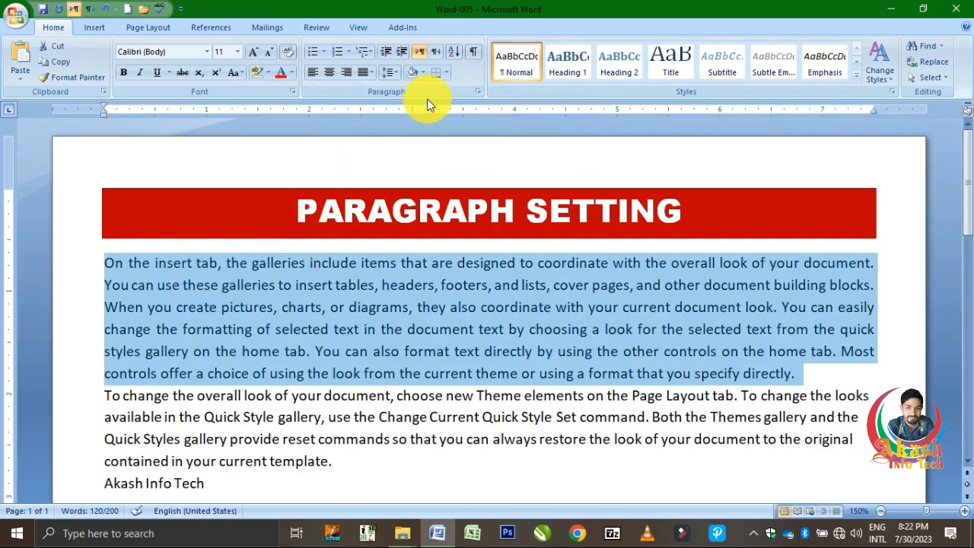
click(446, 74)
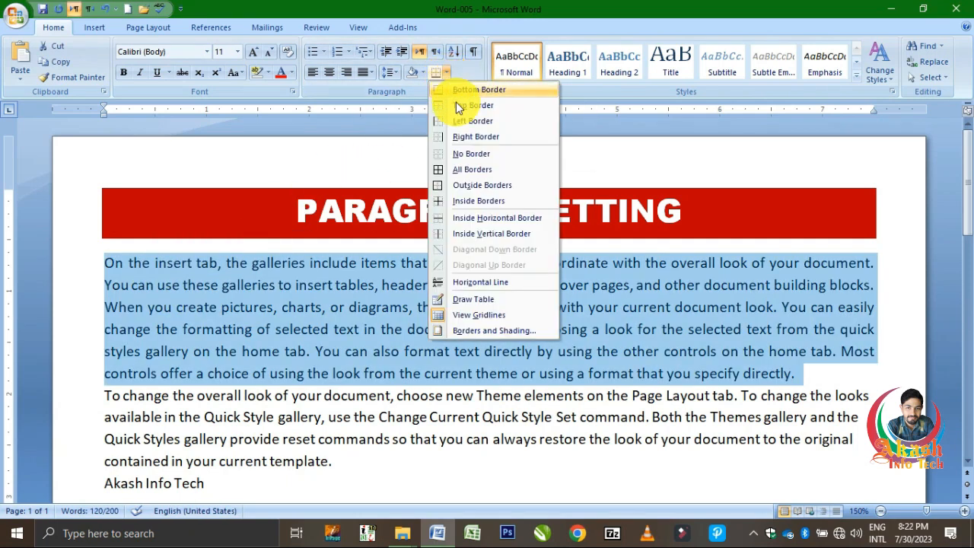
click(474, 178)
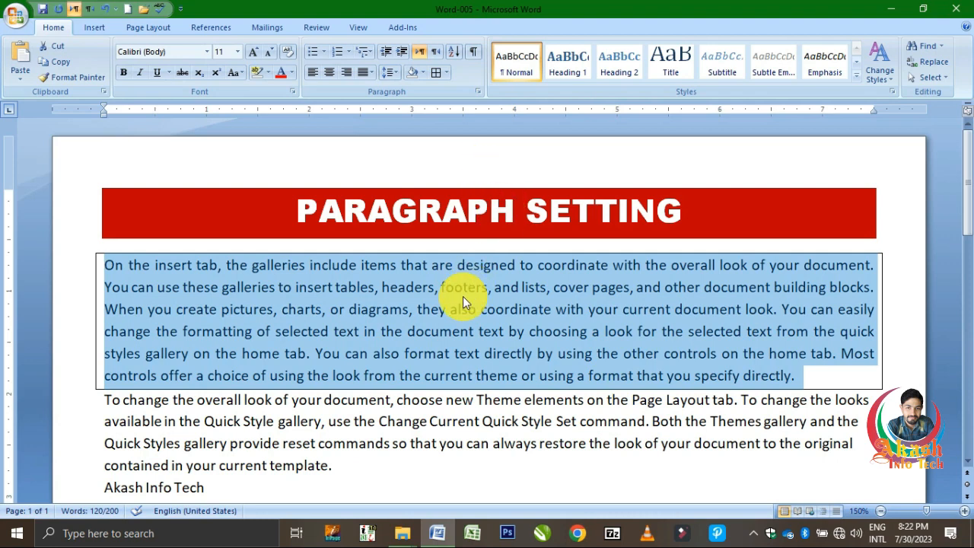
Remove the bottom, top and left borders from the first body paragraph one after another.
click(446, 73)
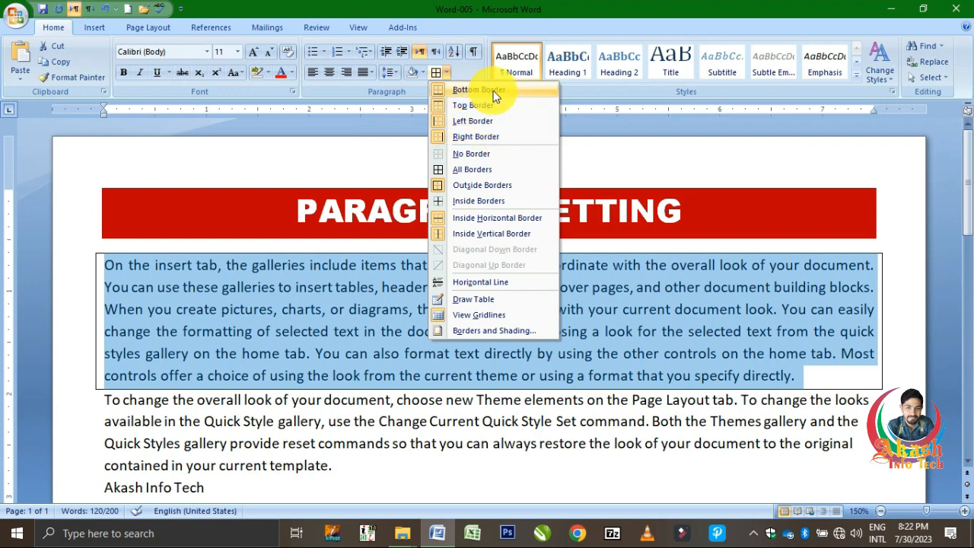
click(441, 89)
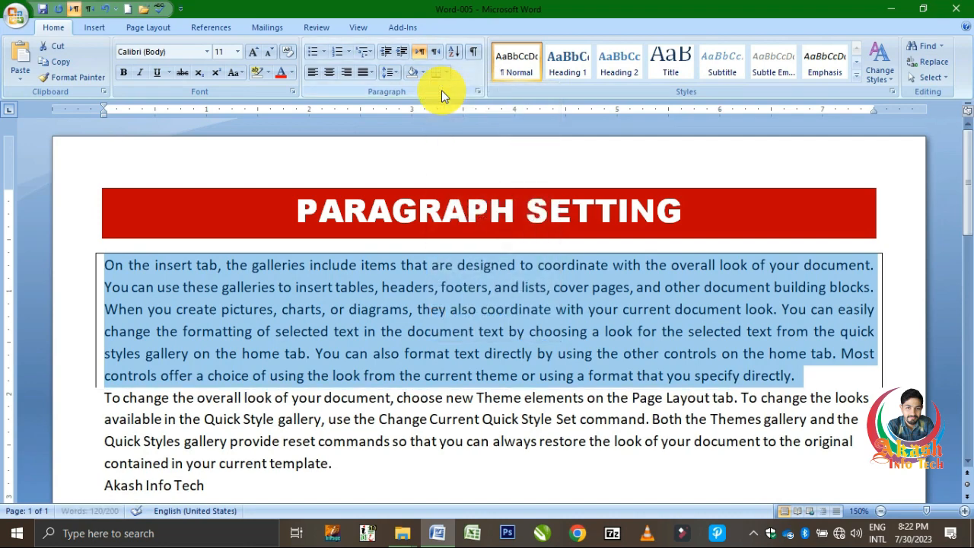
click(449, 73)
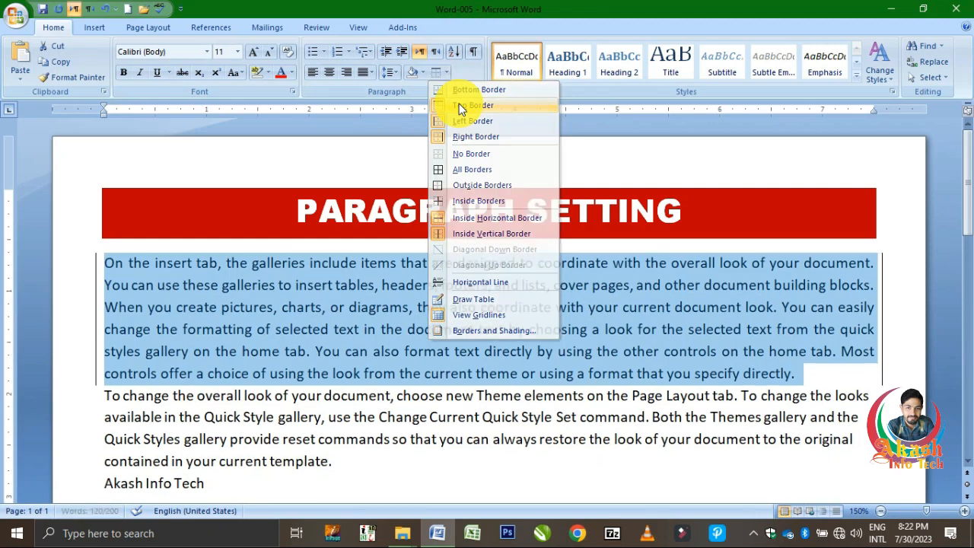
click(459, 106)
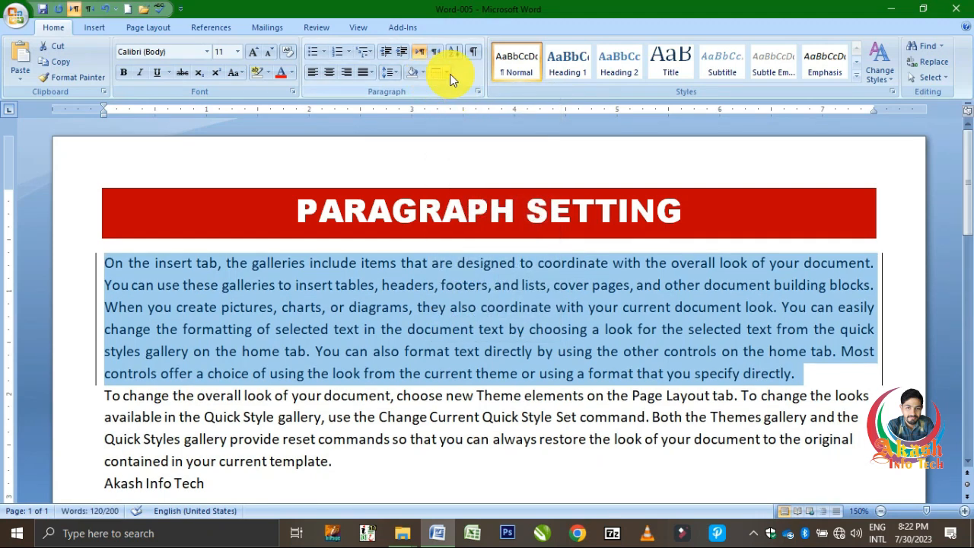
click(448, 76)
click(460, 120)
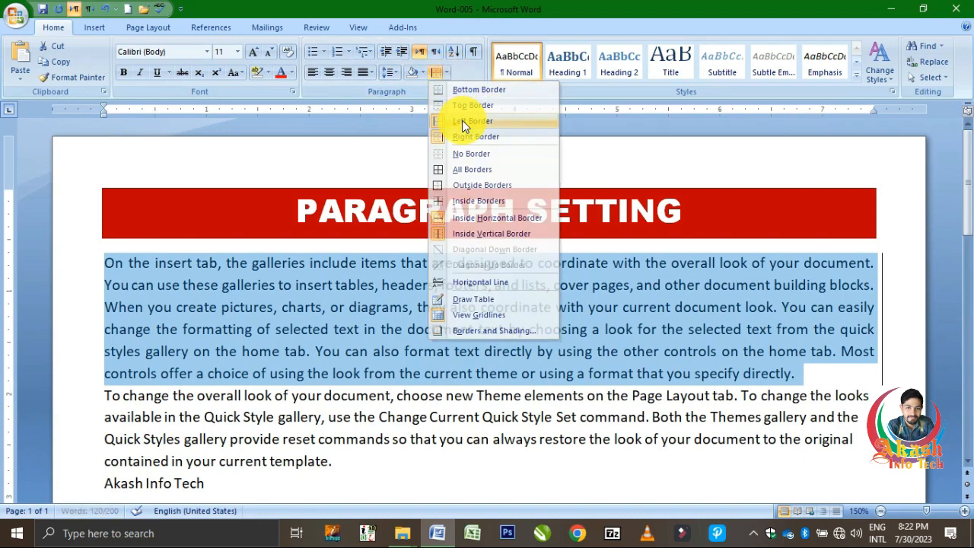
Remove the right border from the first body paragraph.
click(447, 73)
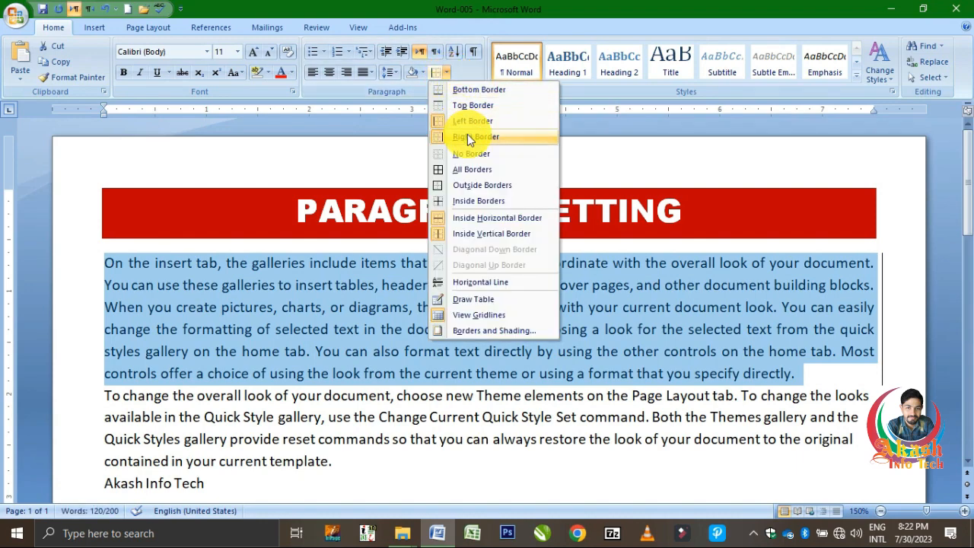
click(467, 137)
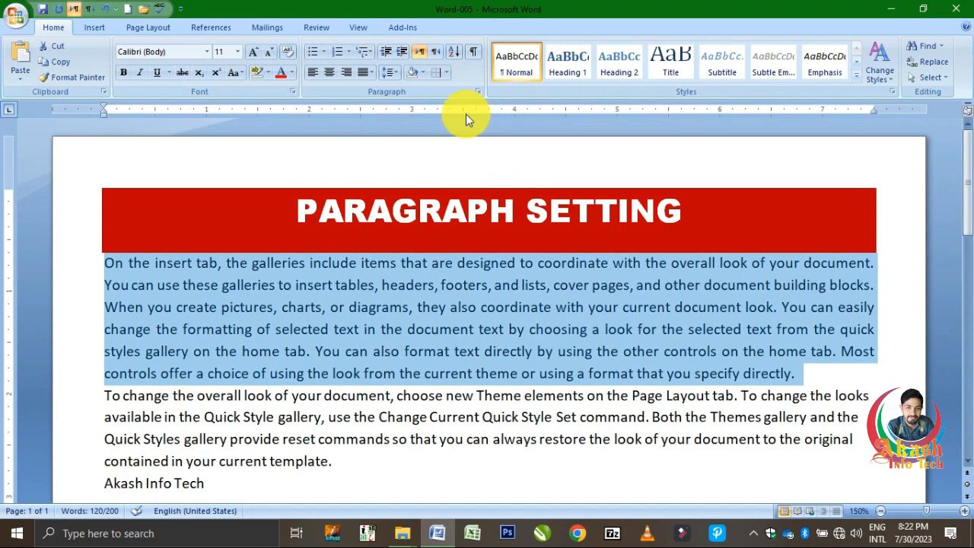
Try Outside Borders on the first body paragraph and clear them with No Border.
click(446, 73)
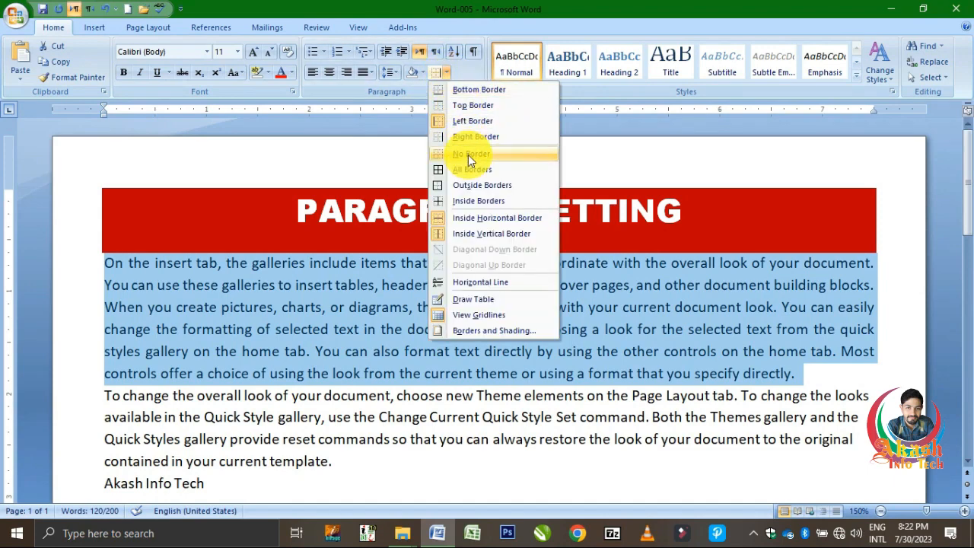
click(474, 186)
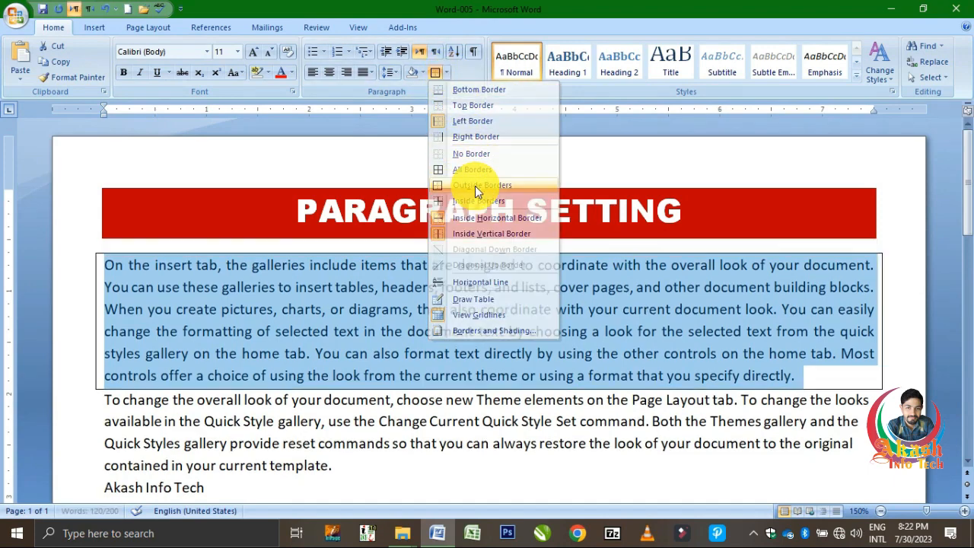
click(444, 73)
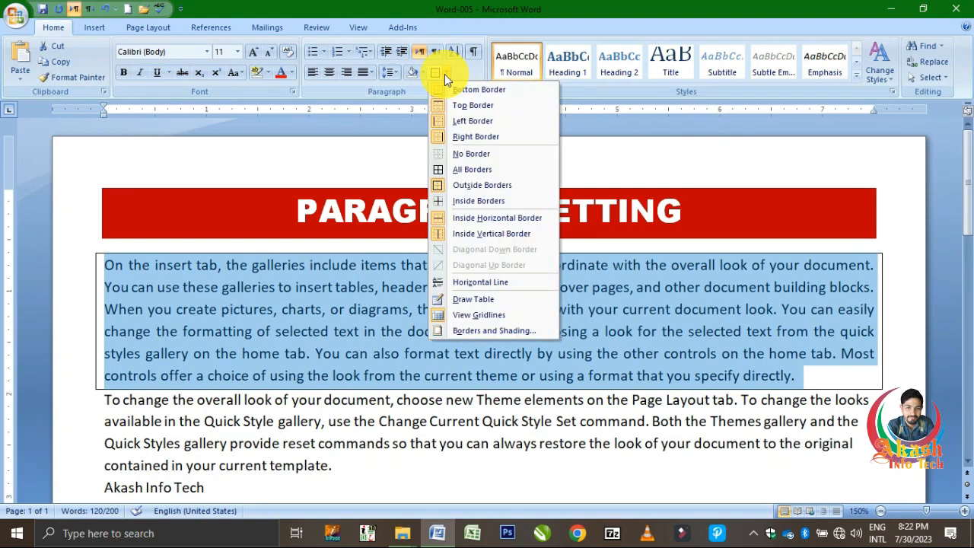
click(488, 155)
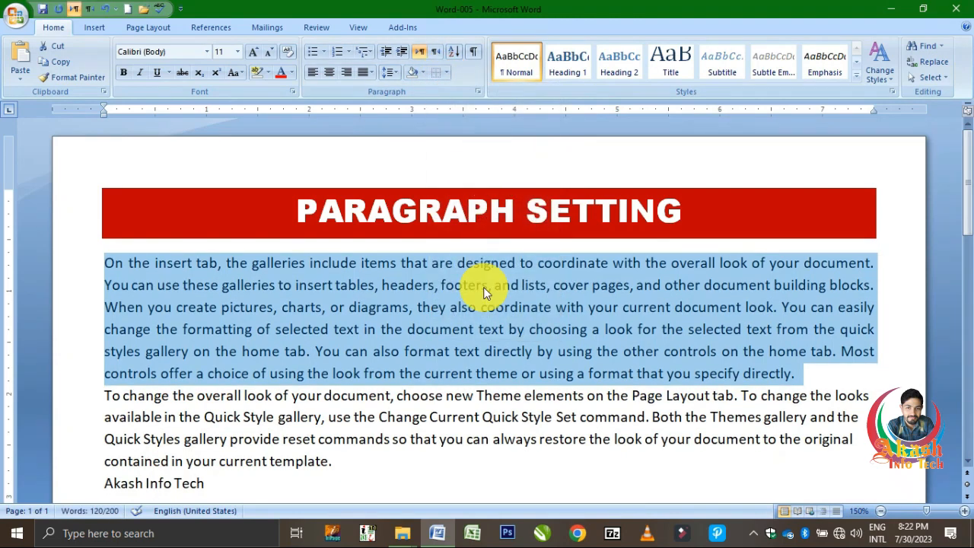
click(491, 304)
Insert a table with seven columns and five rows below the last line of text.
scroll(300, 410, down, 6)
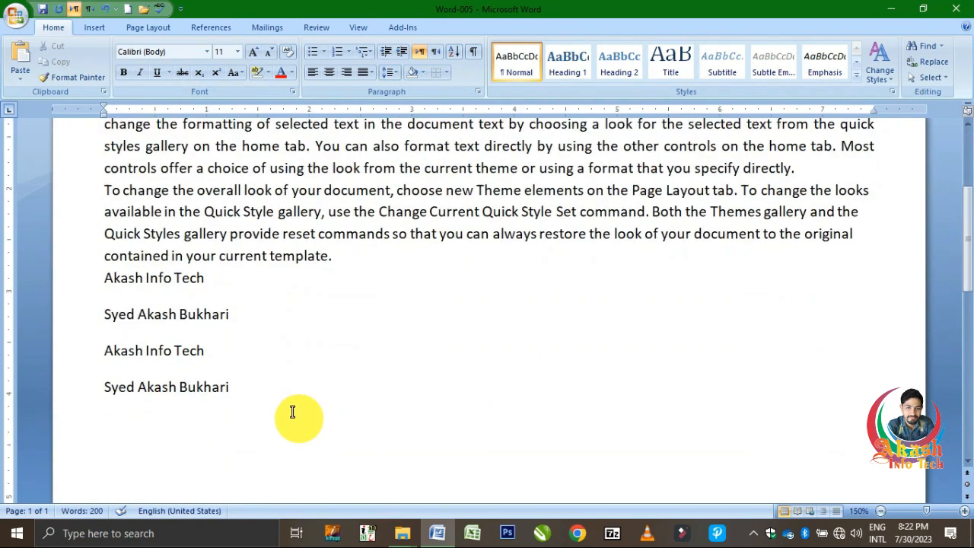
click(203, 299)
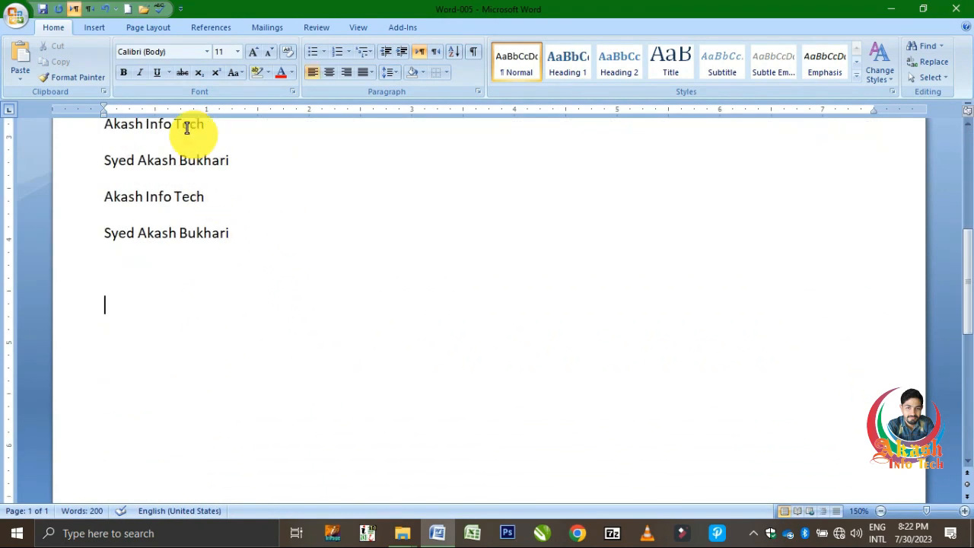
click(111, 31)
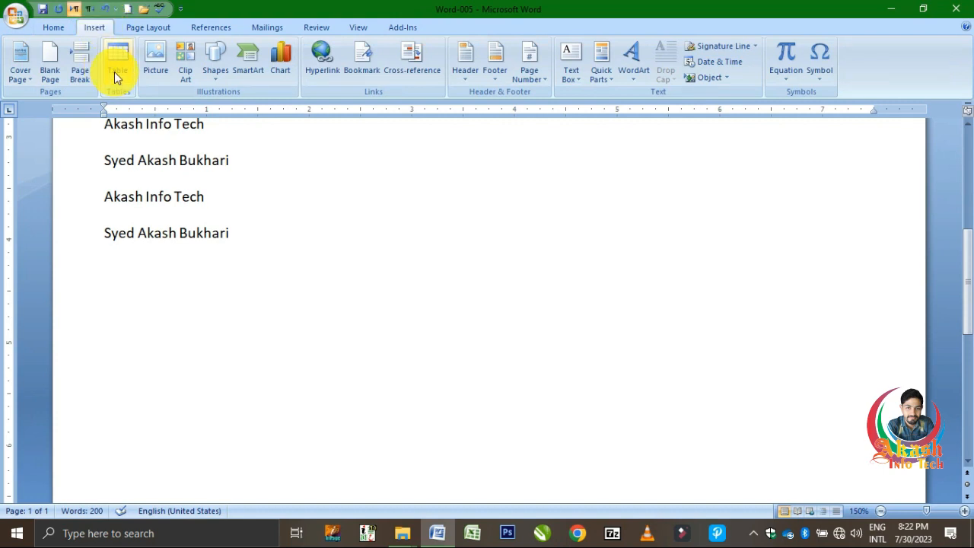
click(114, 72)
click(204, 176)
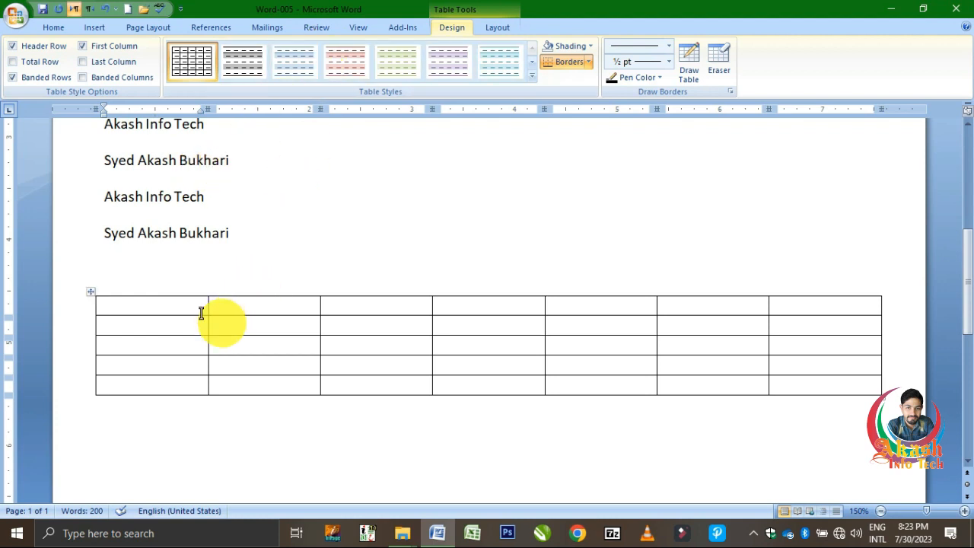
Select the whole table and remove its outside borders.
click(90, 290)
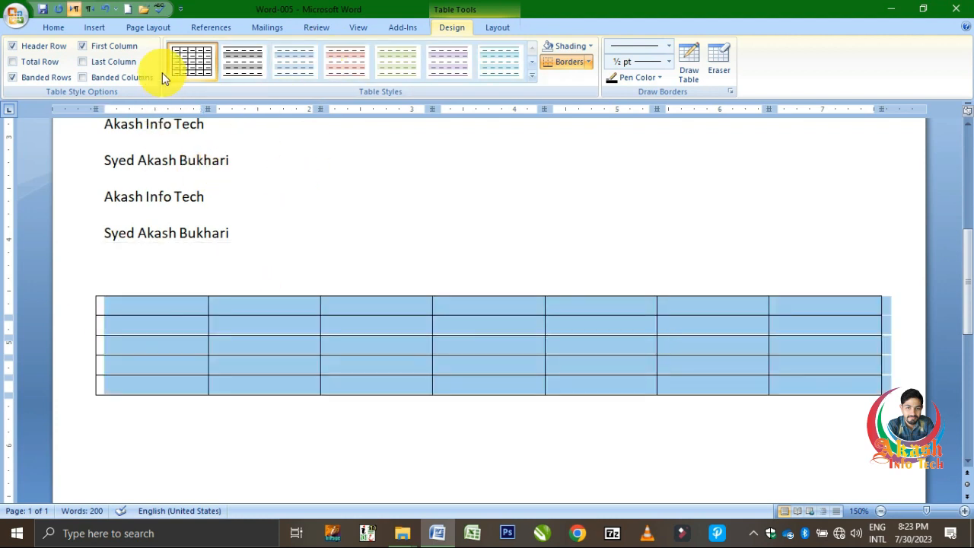
click(55, 31)
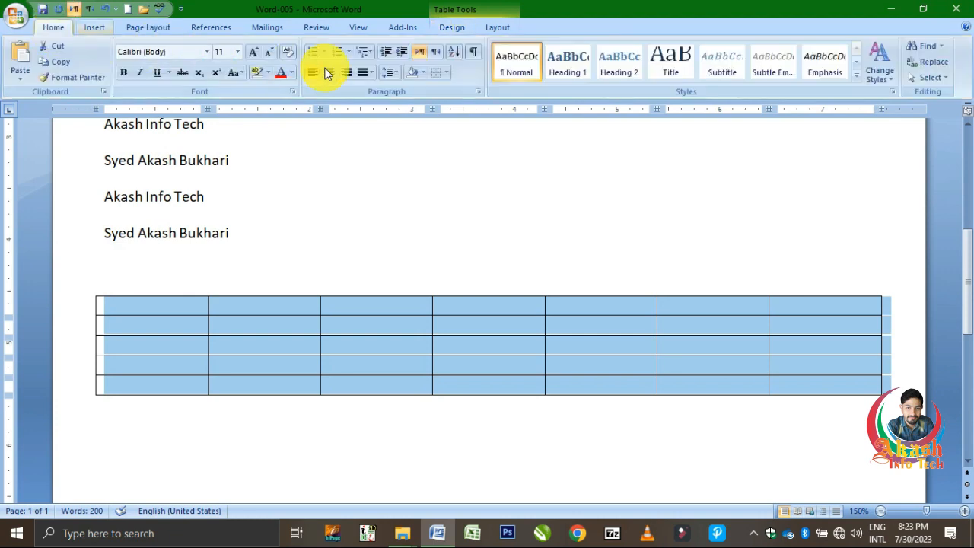
click(446, 73)
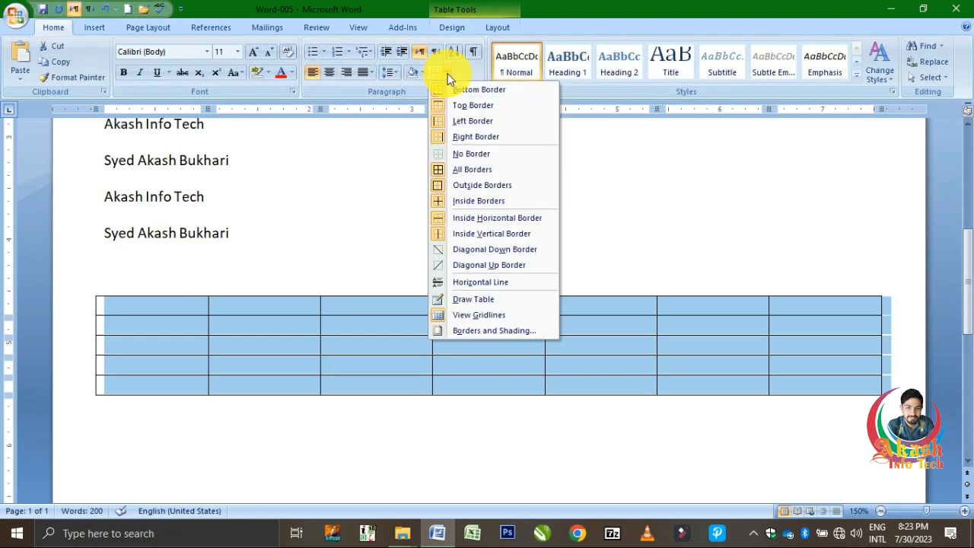
click(483, 187)
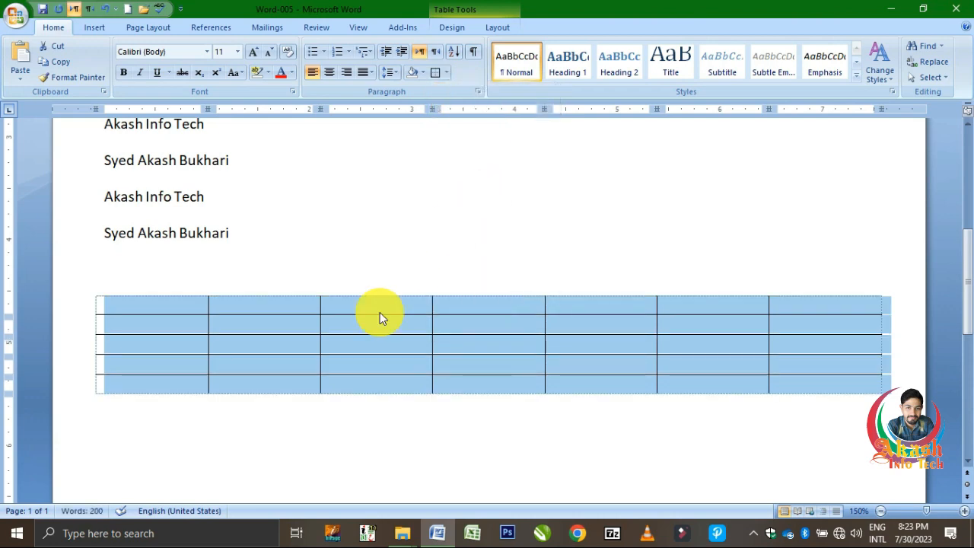
click(375, 332)
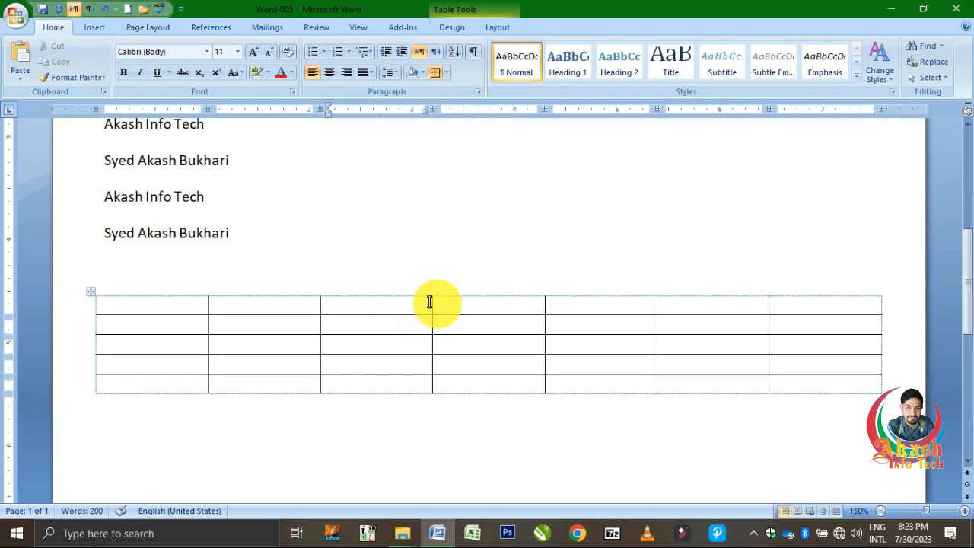
Examine the table without its outside borders in Print Preview at 100% zoom, and return to the document.
key(ctrl+F2)
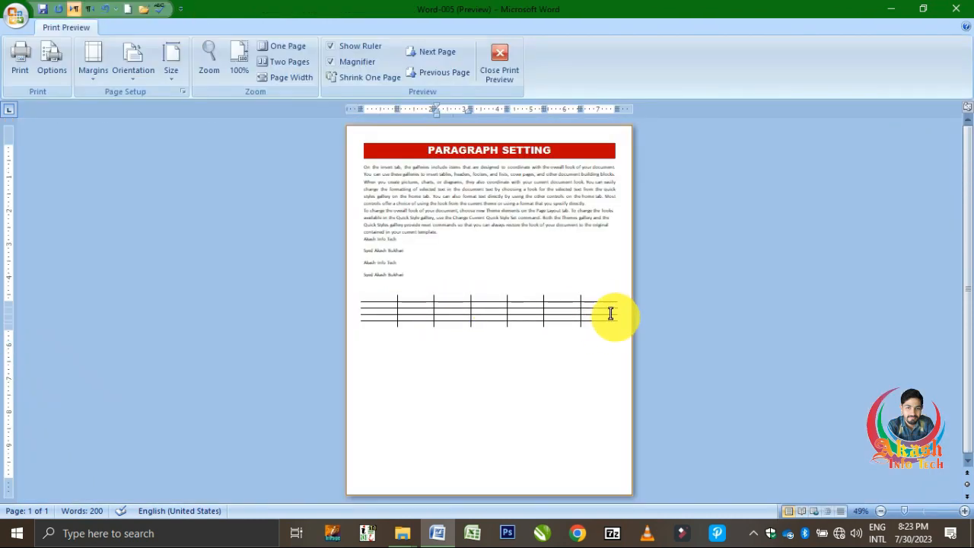
click(583, 306)
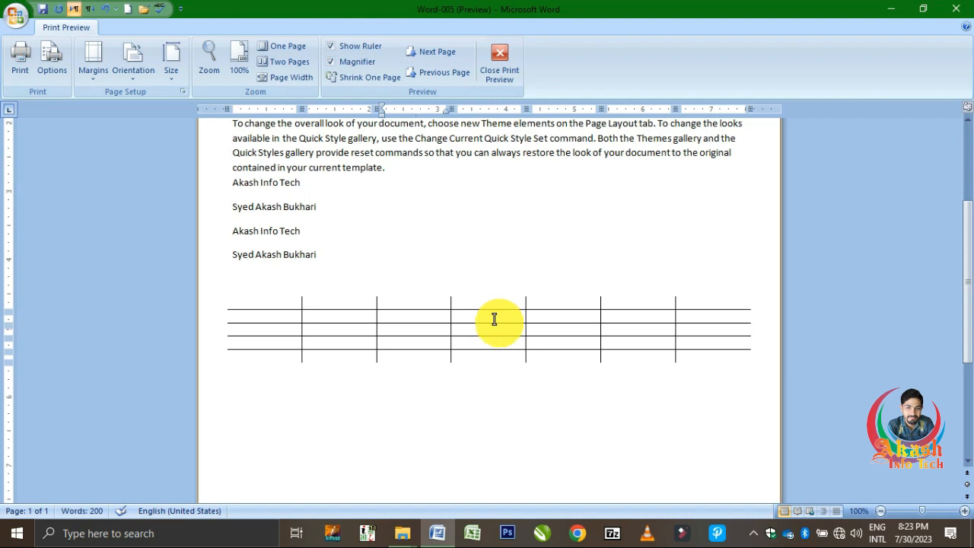
click(504, 70)
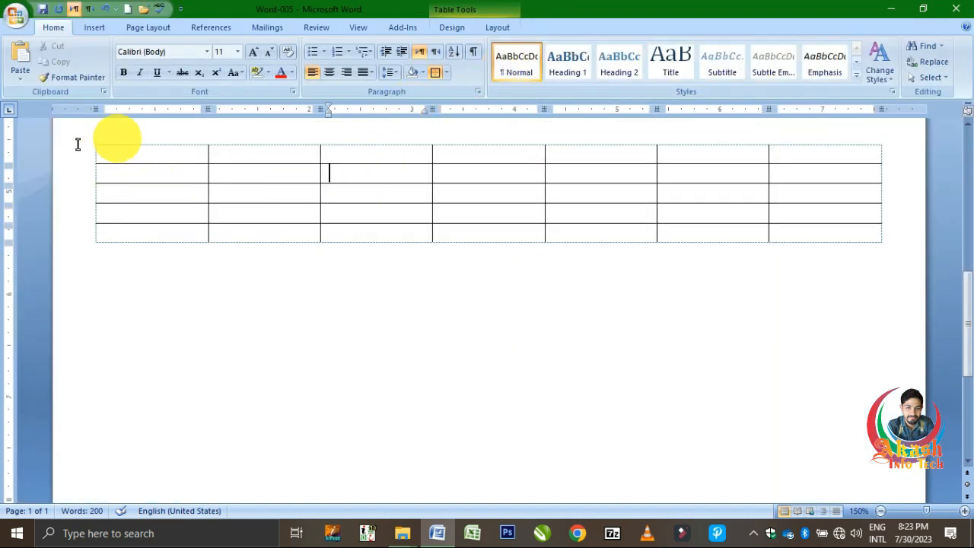
Restore the outside borders of the whole table and remove its inside borders.
click(89, 141)
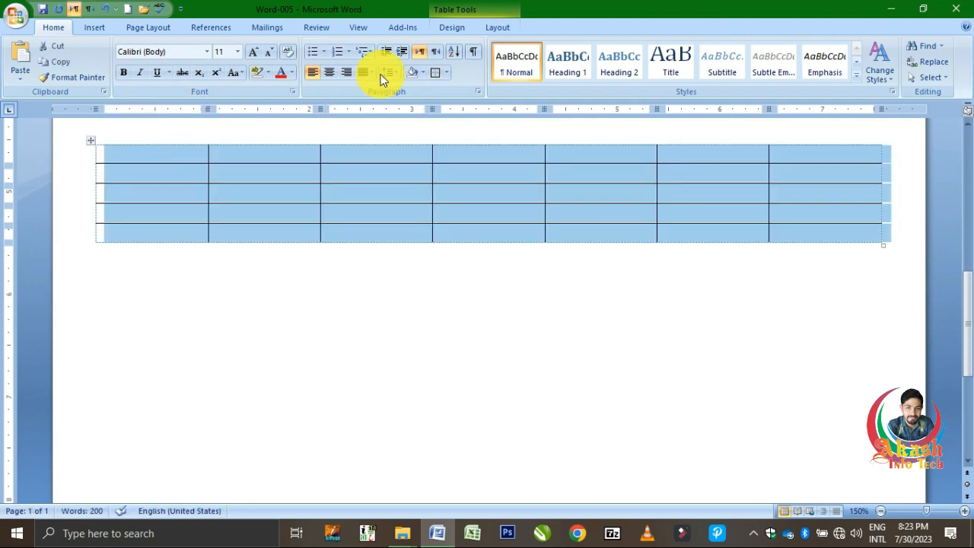
click(431, 72)
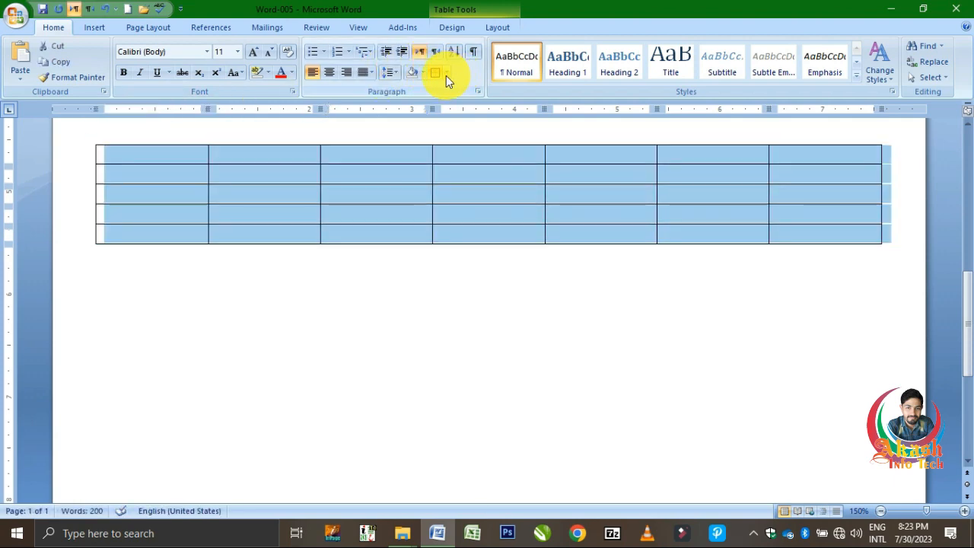
click(446, 74)
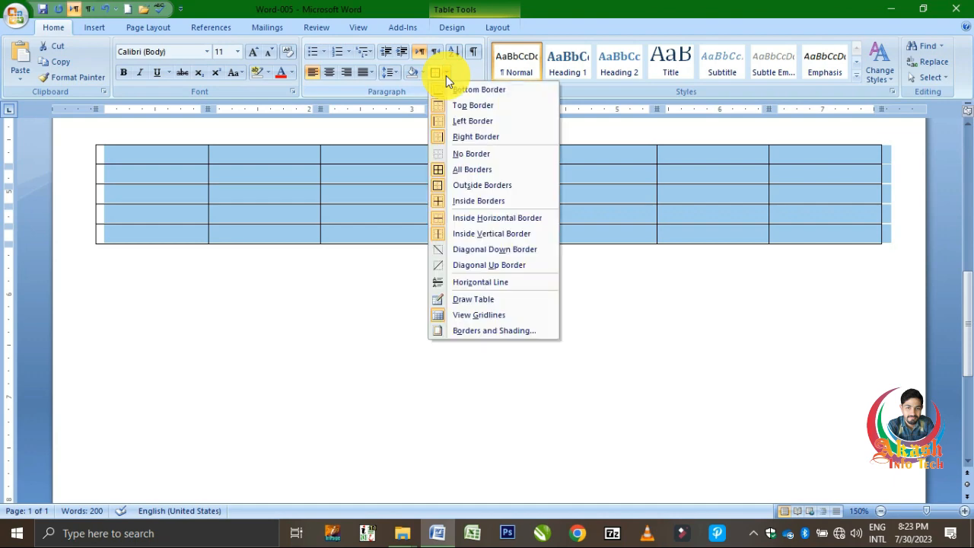
click(478, 207)
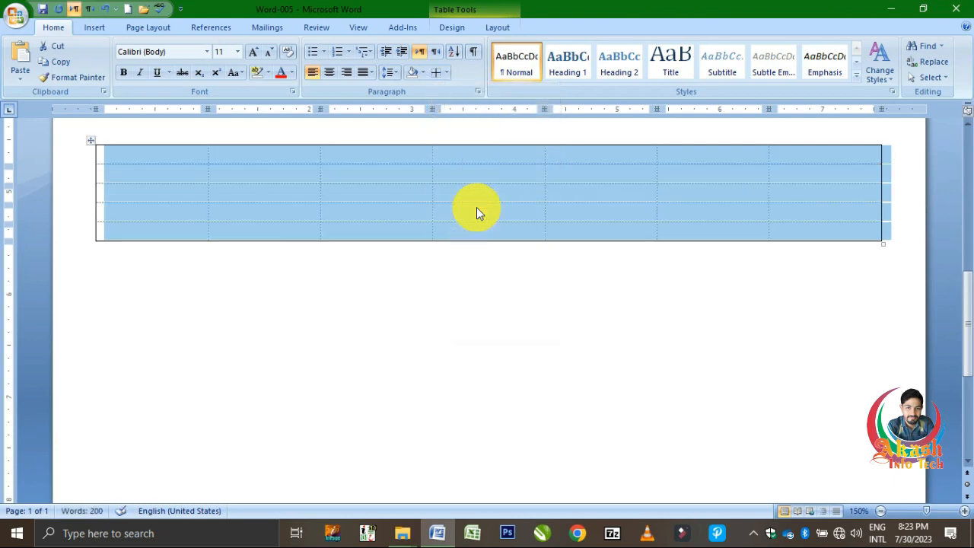
click(476, 207)
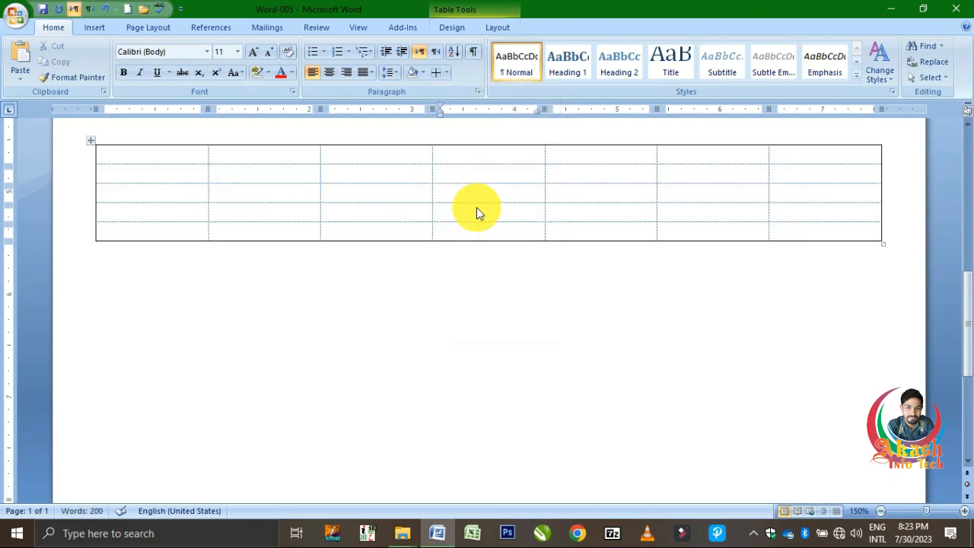
Examine the table without its inside borders in Print Preview at 100% zoom, and return to editing.
key(ctrl+F2)
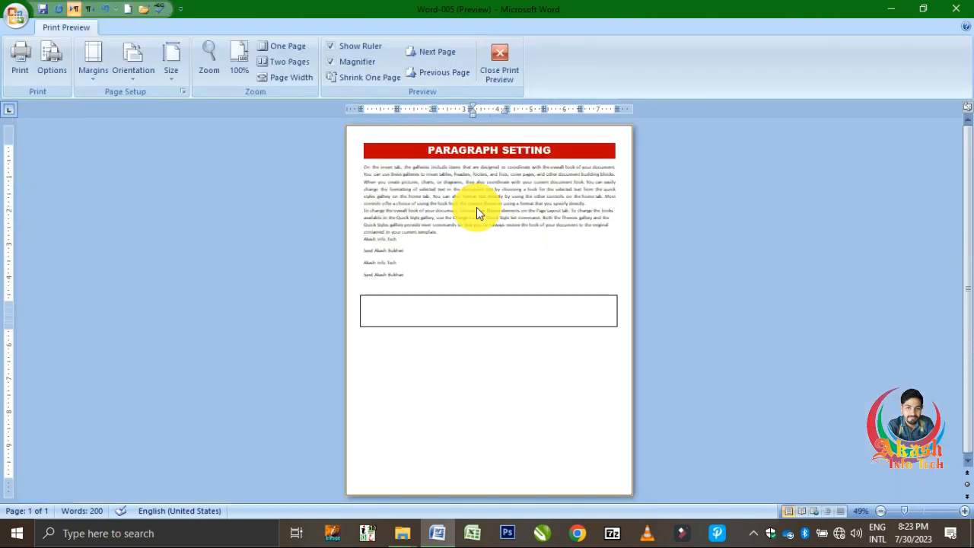
click(506, 298)
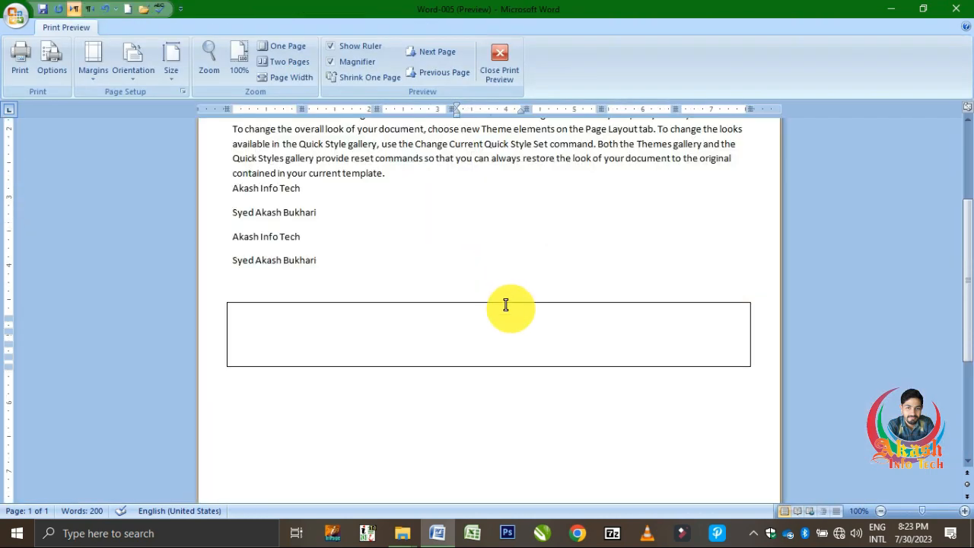
click(516, 70)
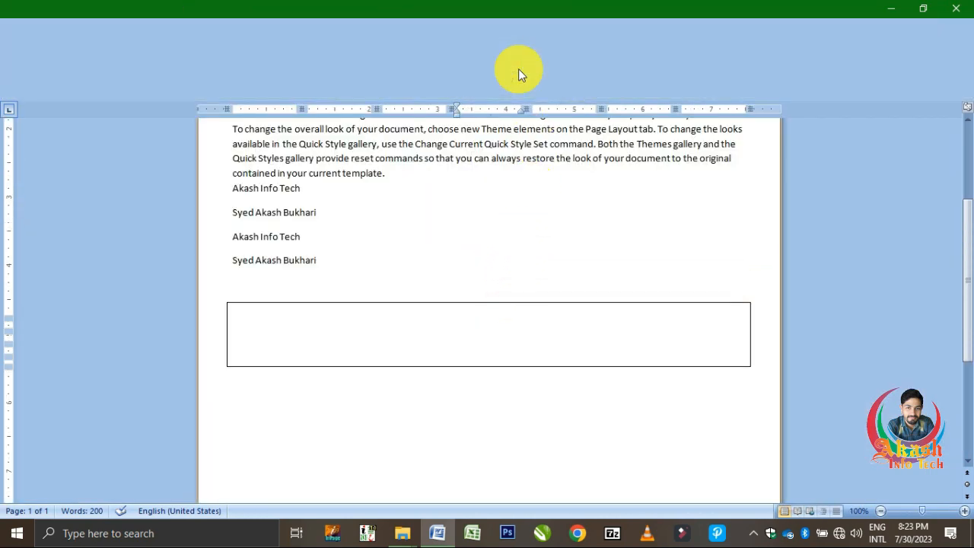
Draw a single-cell table about 4.25 inches wide and 1 inch high below the existing table with Draw Table.
scroll(298, 159, up, 1)
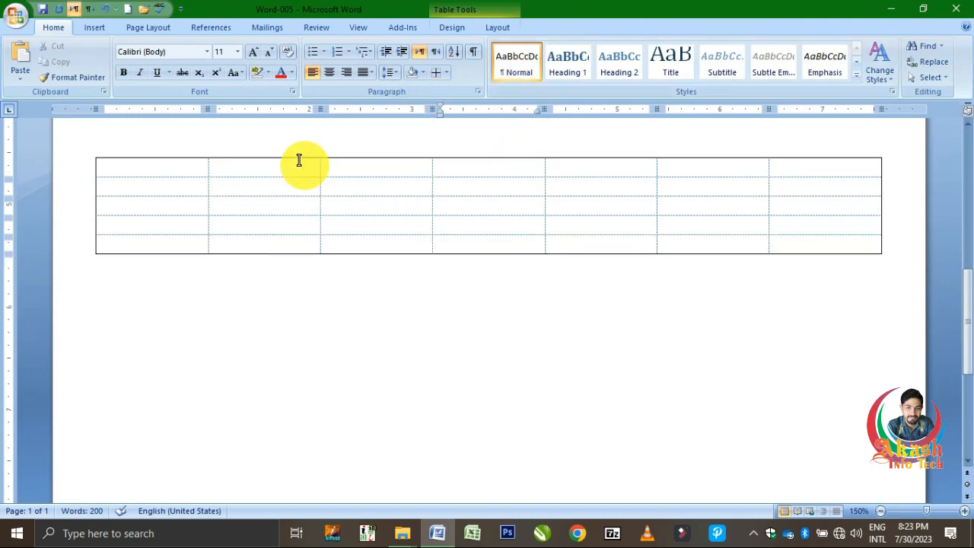
click(95, 165)
click(113, 171)
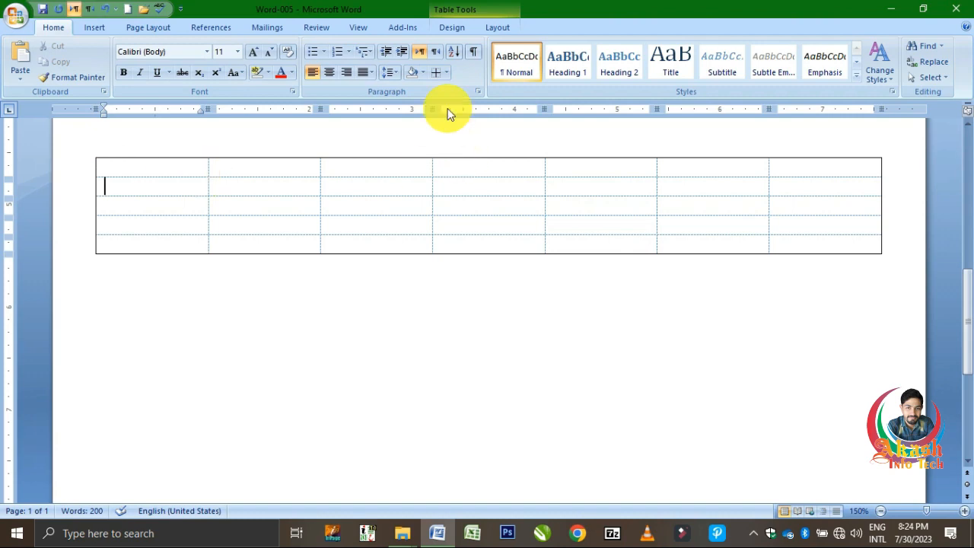
click(445, 71)
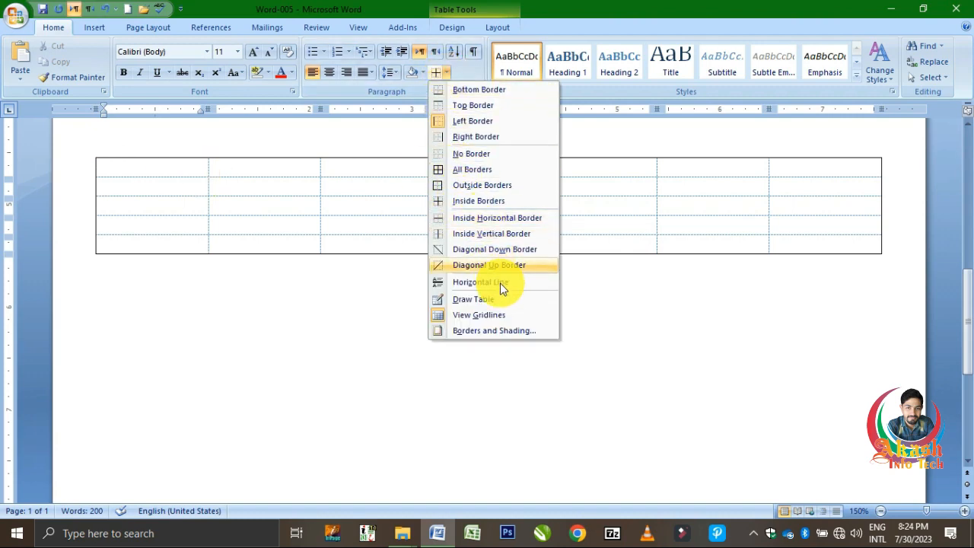
click(510, 303)
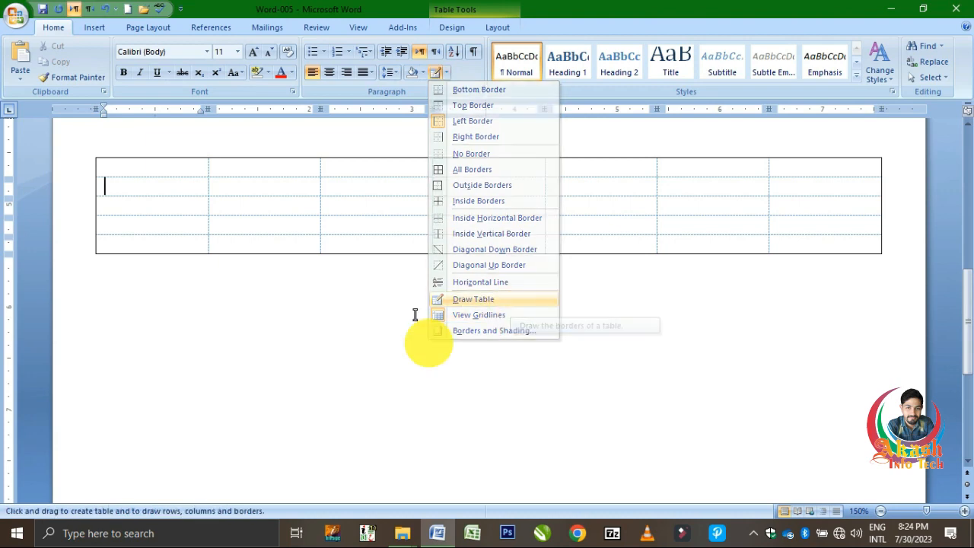
mouse_move(189, 290)
mouse_down()
mouse_move(623, 400)
mouse_move(625, 390)
mouse_up()
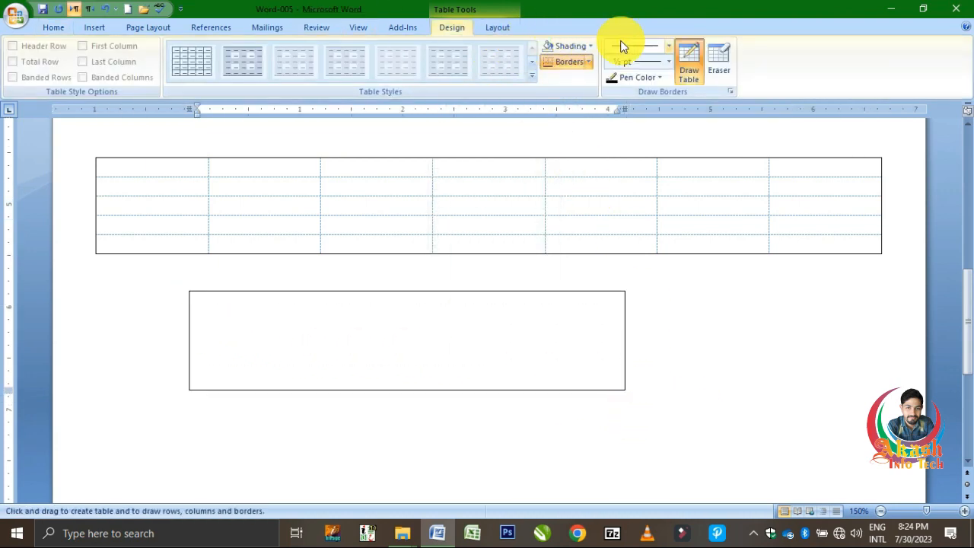
Erase the partitions between rows two to four in the table's fourth column and the top border of the drawn table.
click(716, 64)
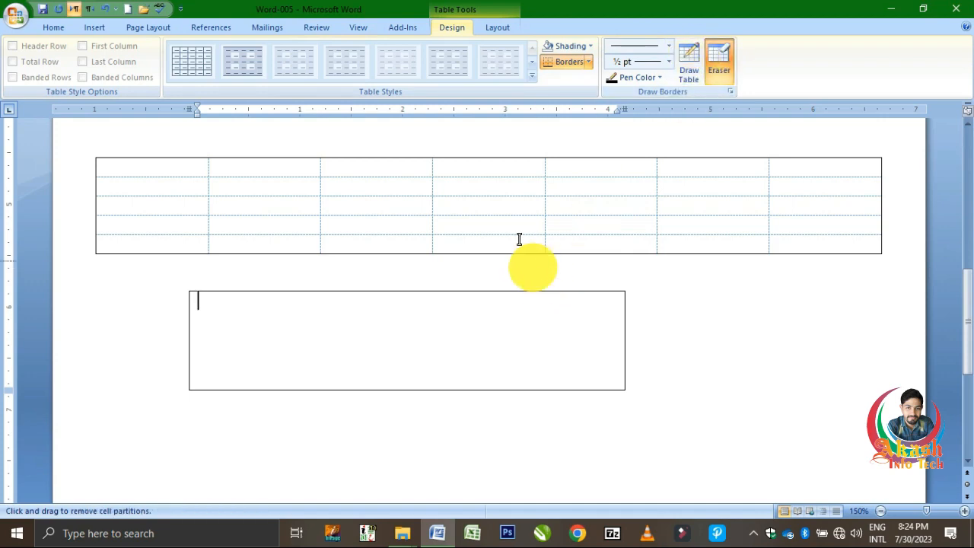
drag(508, 207, 510, 215)
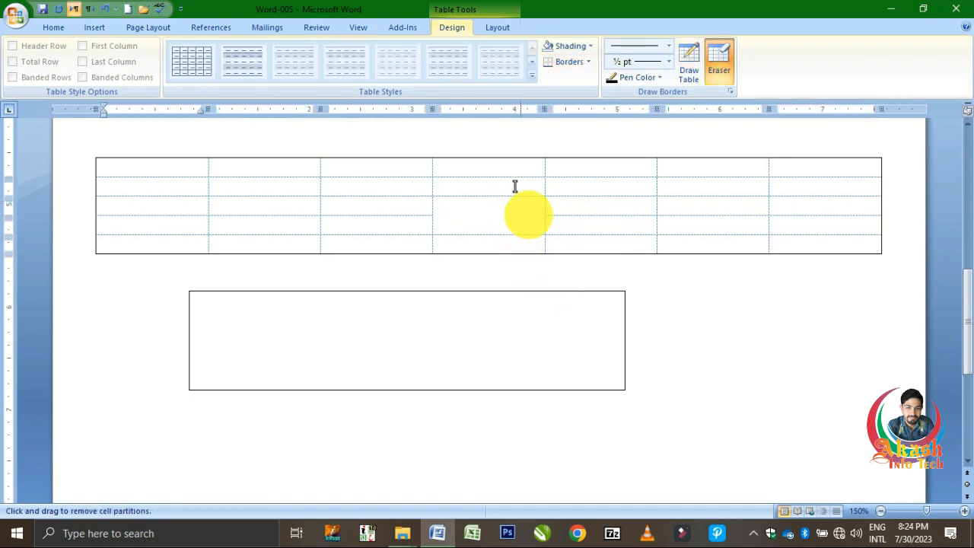
click(514, 181)
click(481, 285)
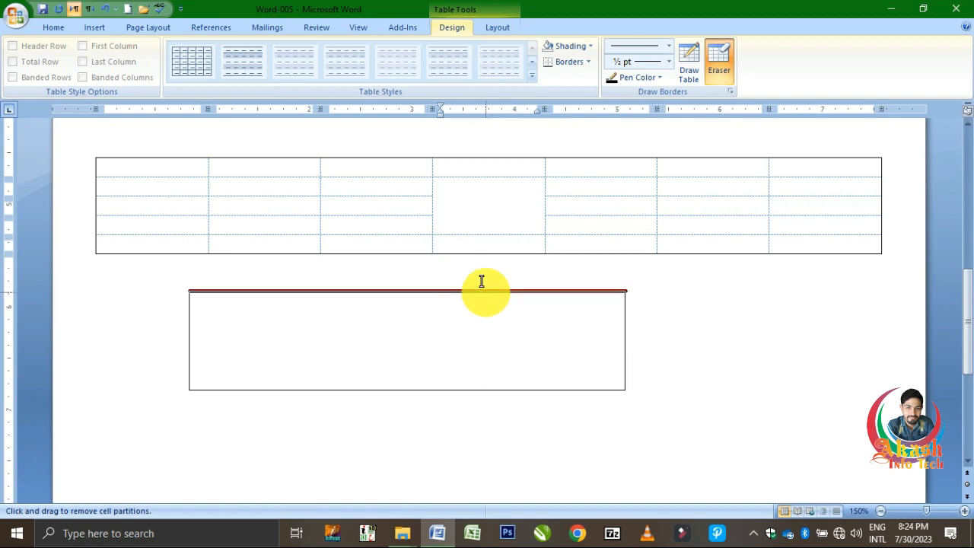
Redraw the top border of the lower drawn table with a 3 pt thin-and-thick double line using Draw Table.
click(682, 63)
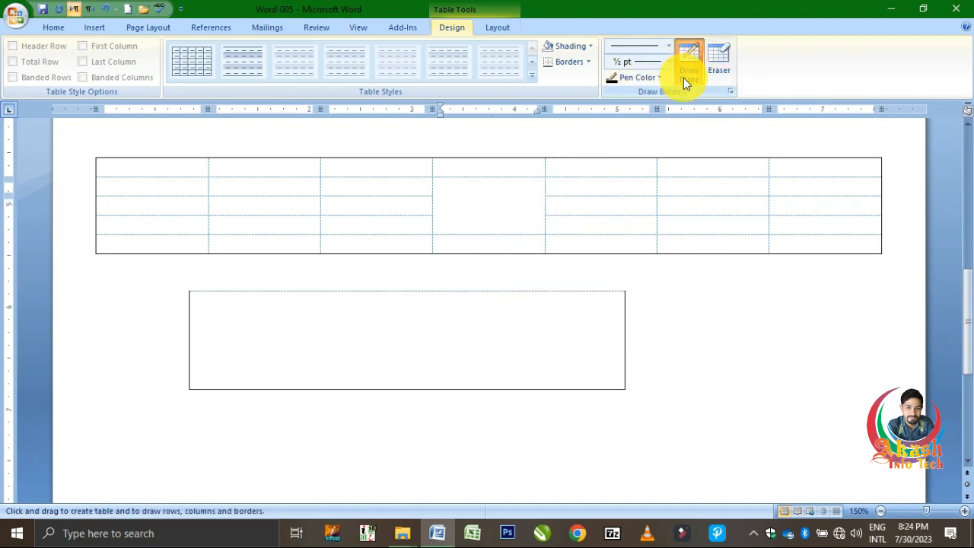
click(667, 46)
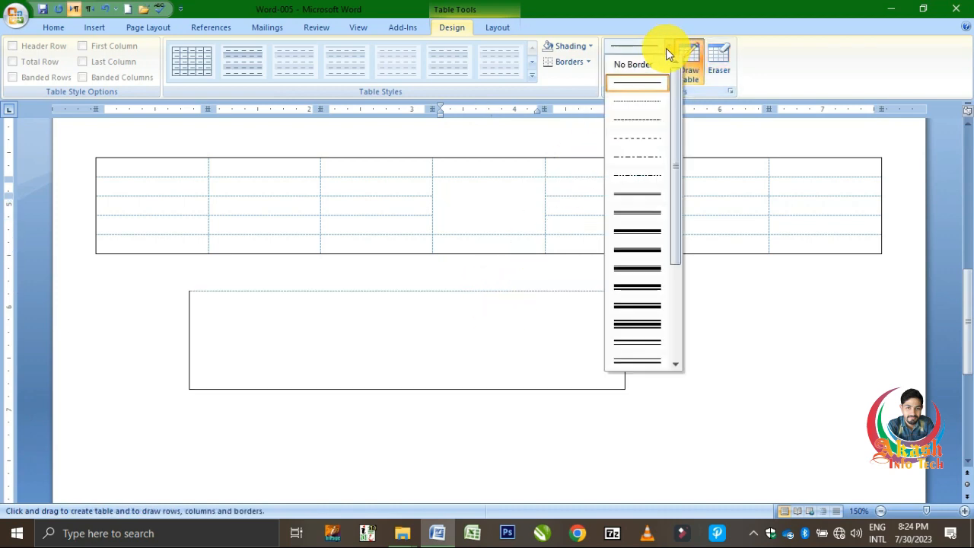
click(625, 248)
click(394, 283)
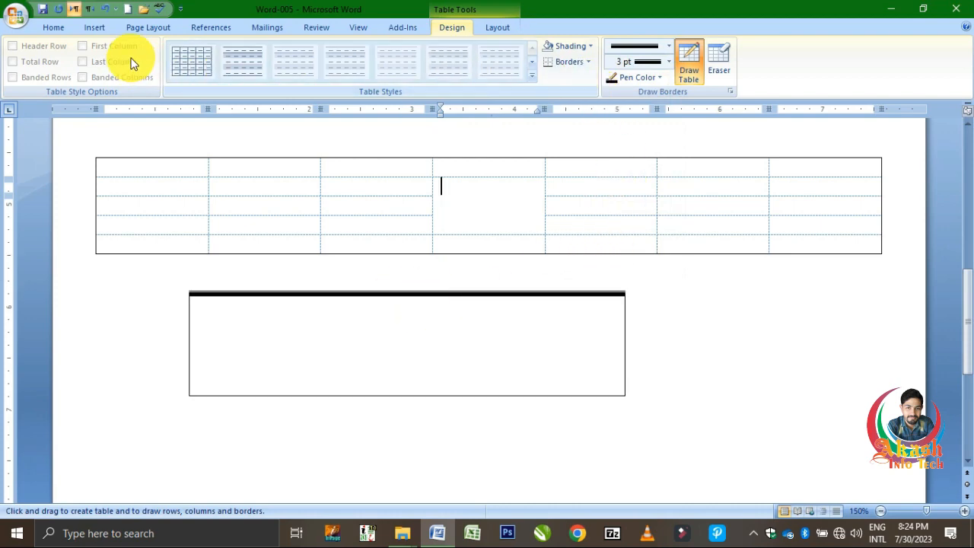
Apply a 3 pt diagonal-striped line to the left, right and all inside borders of the whole upper table with Borders and Shading.
click(52, 28)
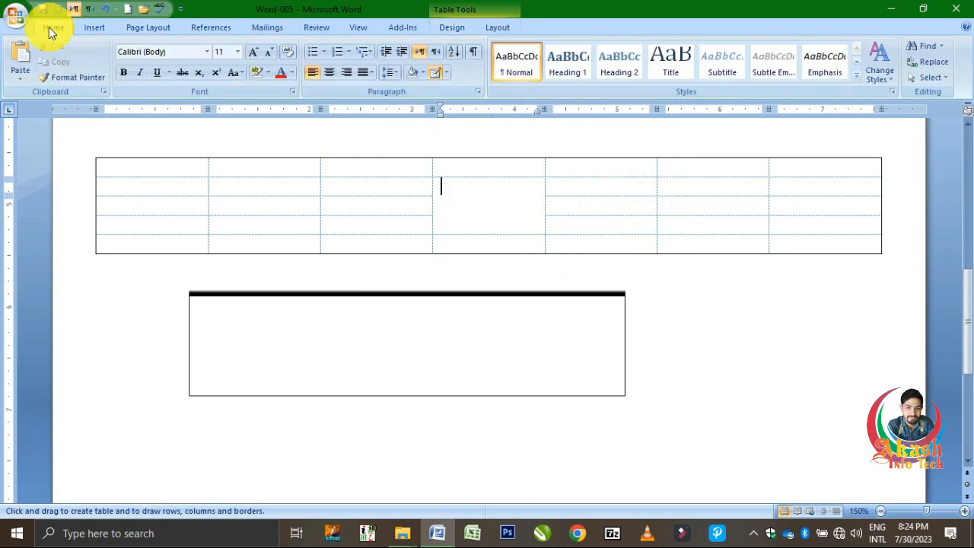
click(445, 73)
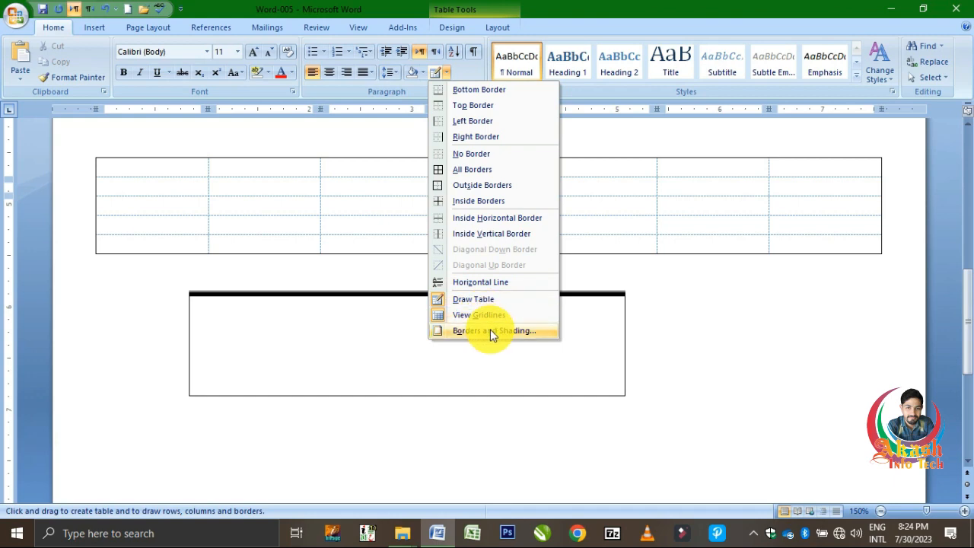
click(333, 188)
click(333, 188)
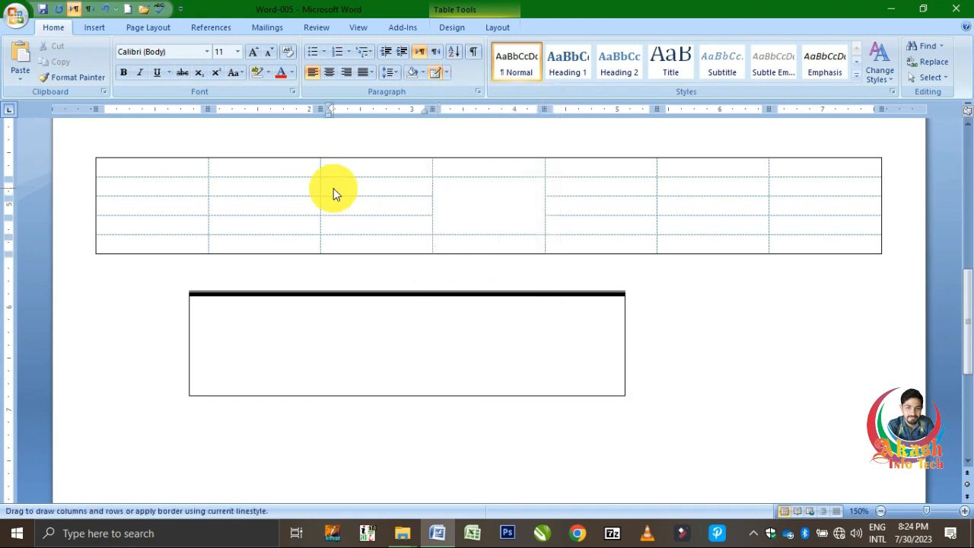
click(90, 153)
click(447, 73)
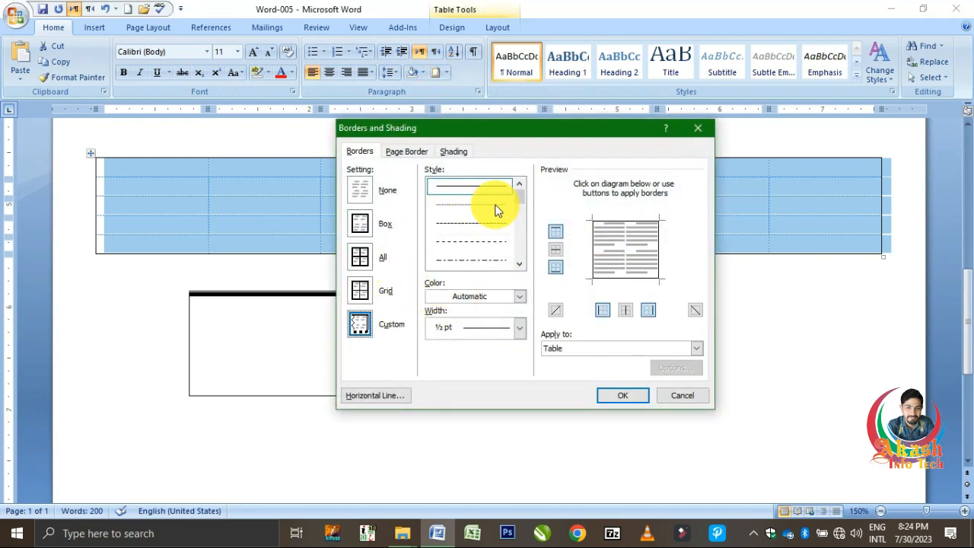
drag(521, 200, 521, 243)
click(489, 240)
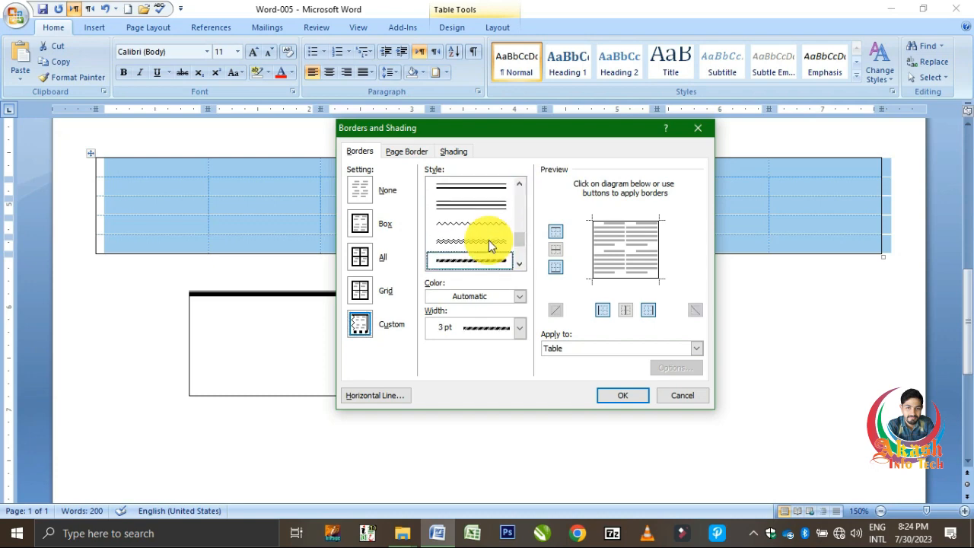
click(658, 250)
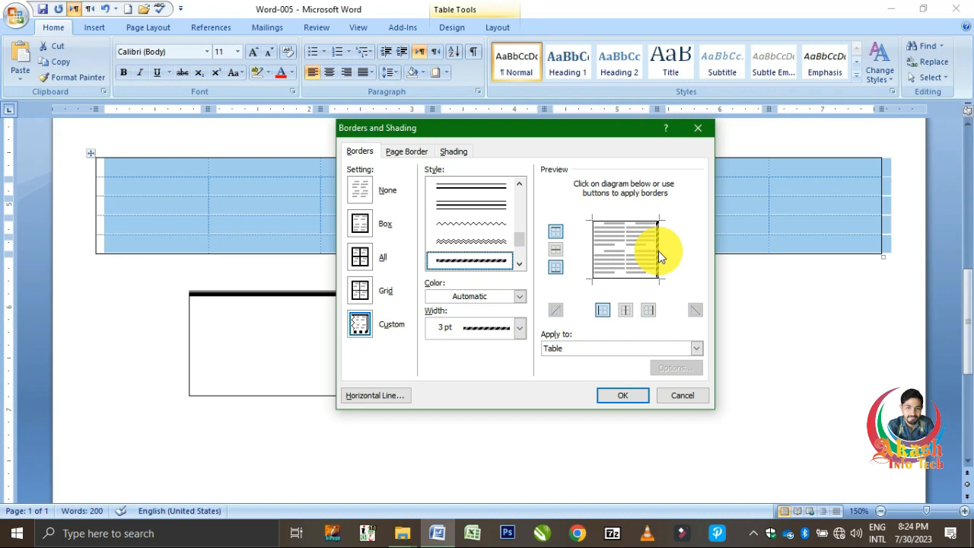
click(594, 256)
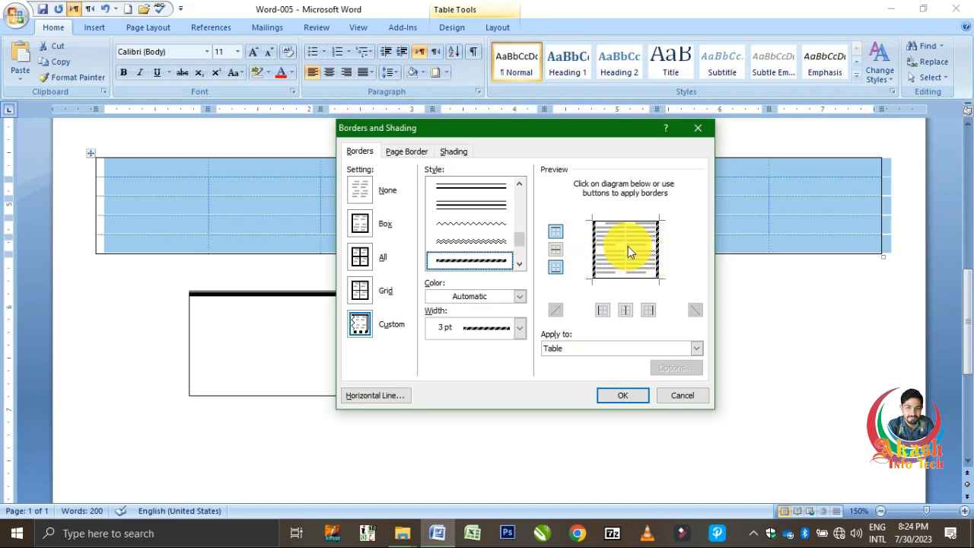
click(627, 246)
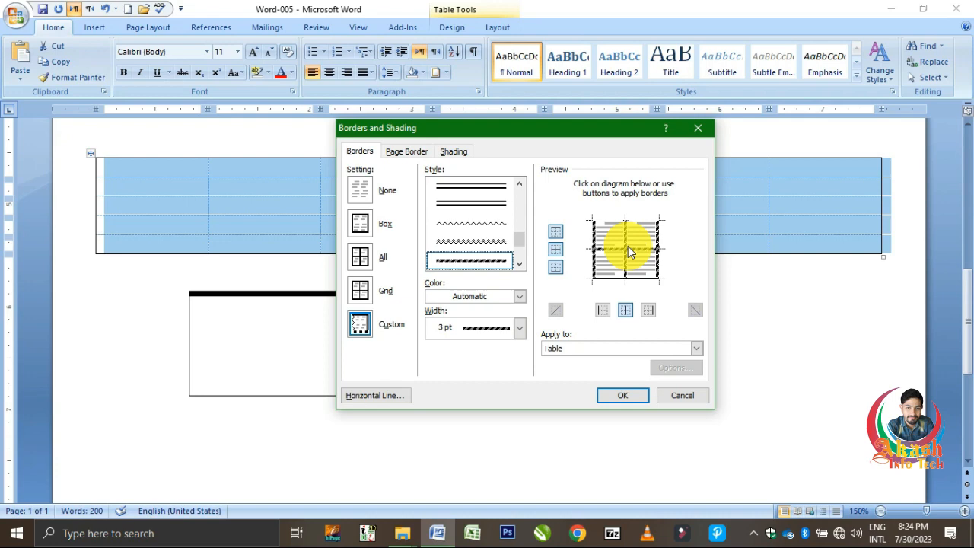
click(628, 394)
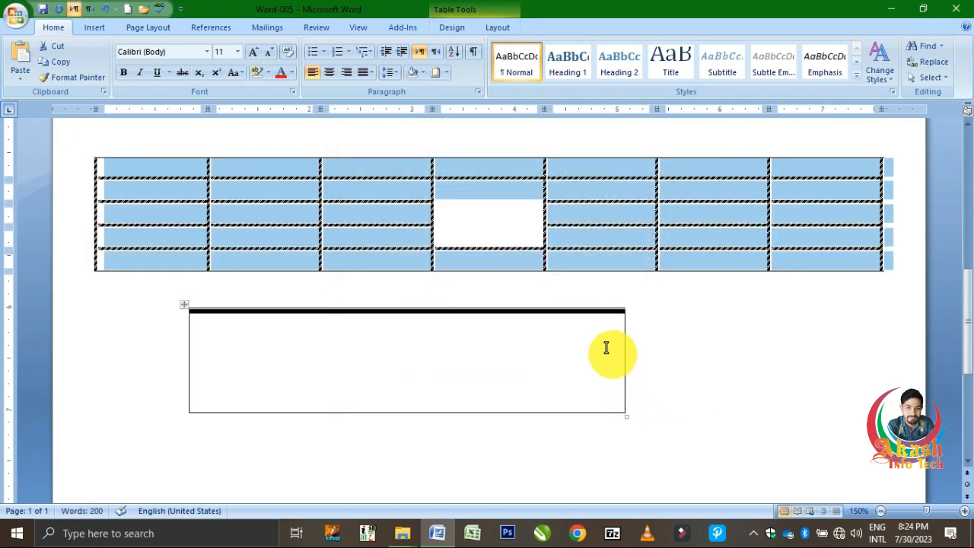
click(598, 260)
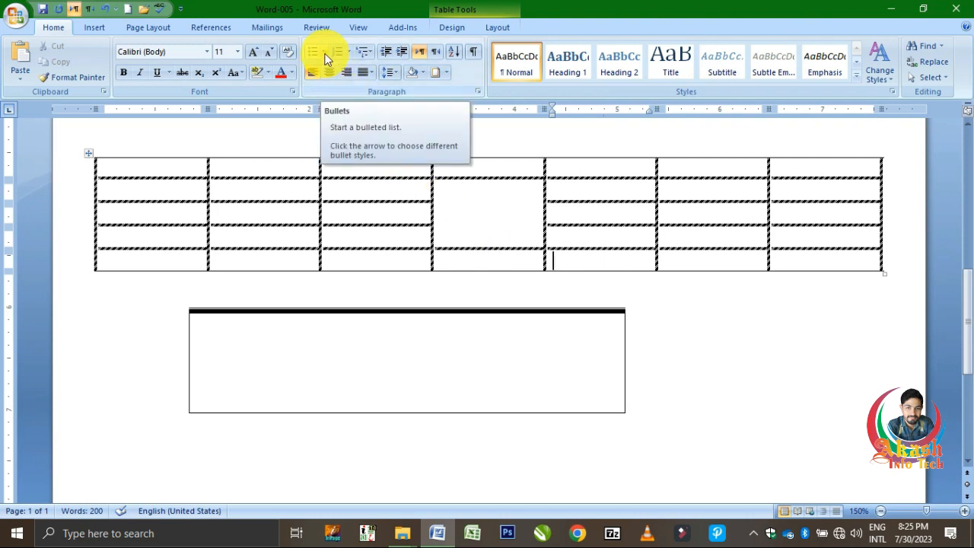
Insert an empty line after the last body paragraph and format the four short lines below it with solid round bullets.
click(308, 164)
scroll(308, 165, up, 5)
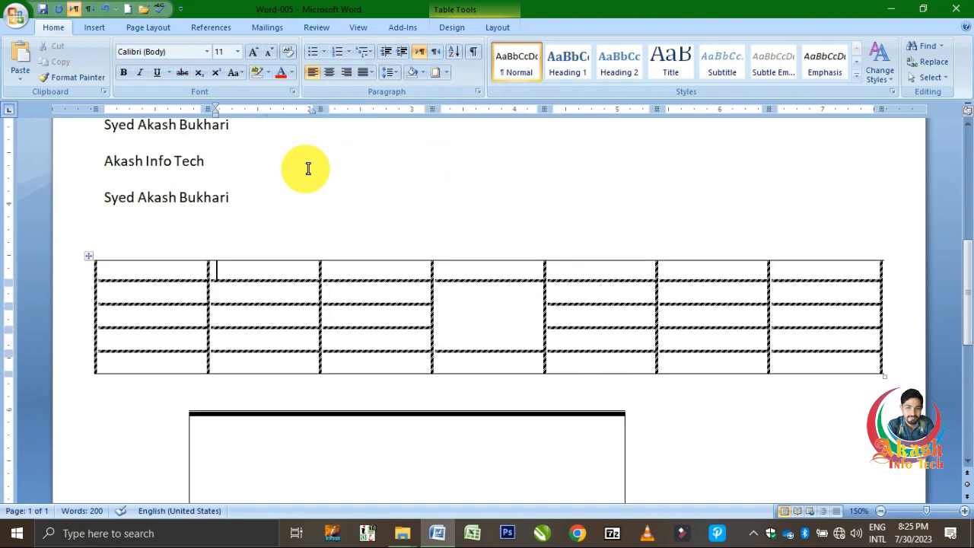
click(372, 169)
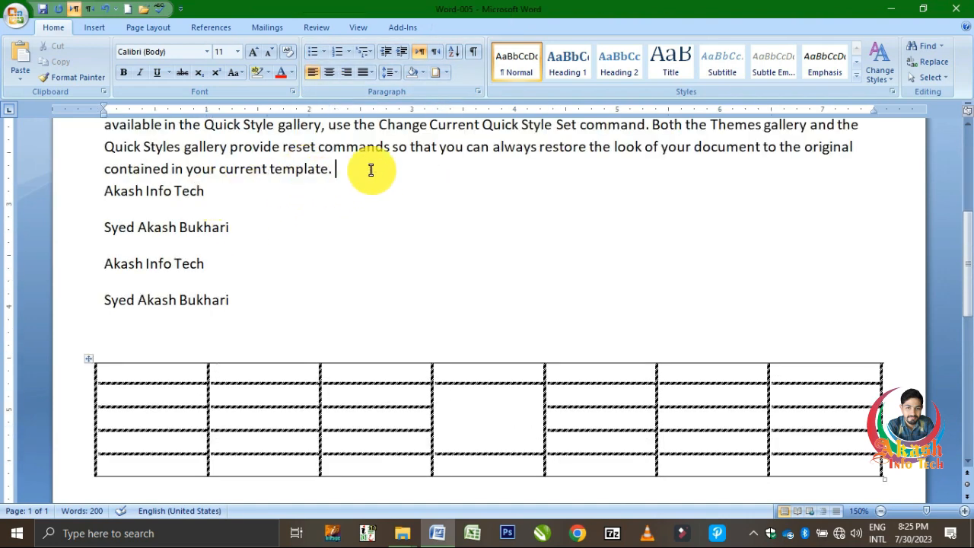
key(Return)
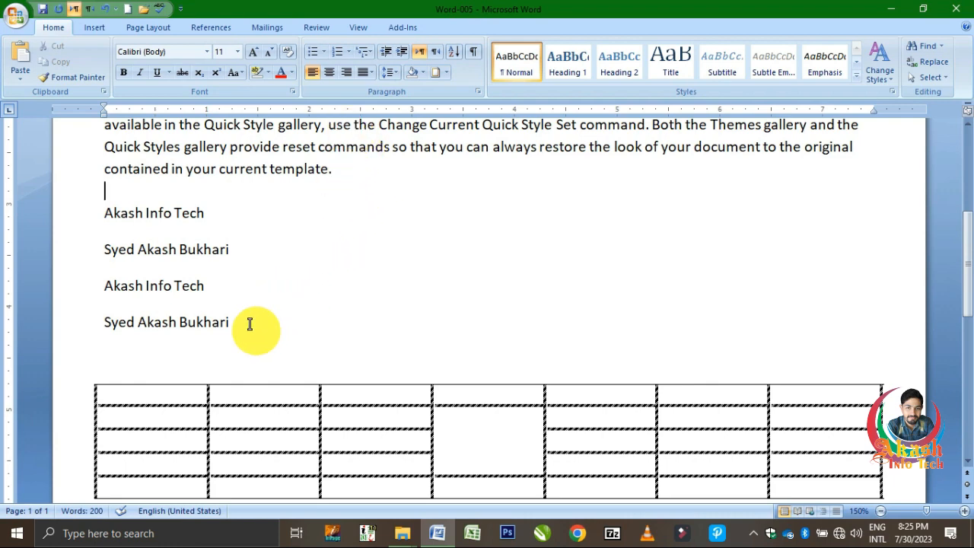
drag(251, 324, 126, 211)
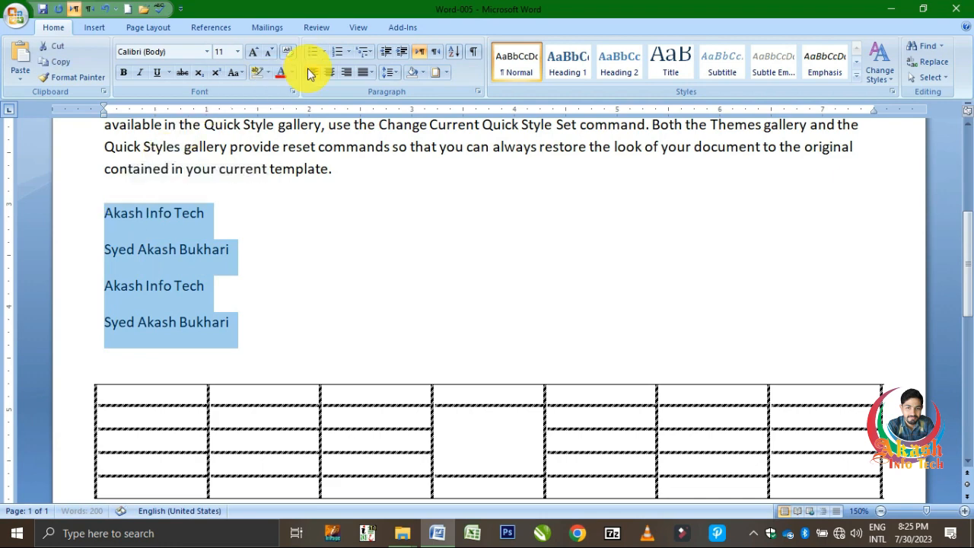
click(324, 53)
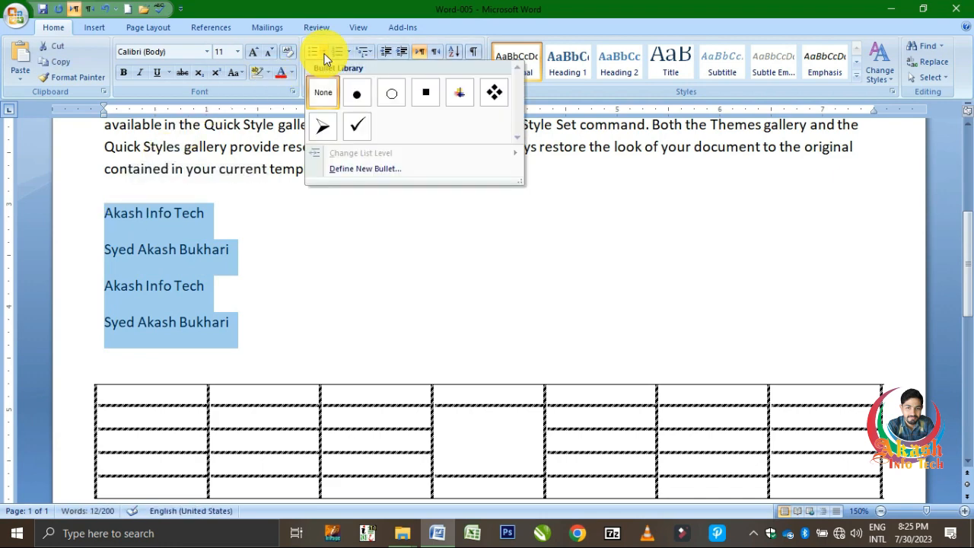
click(358, 95)
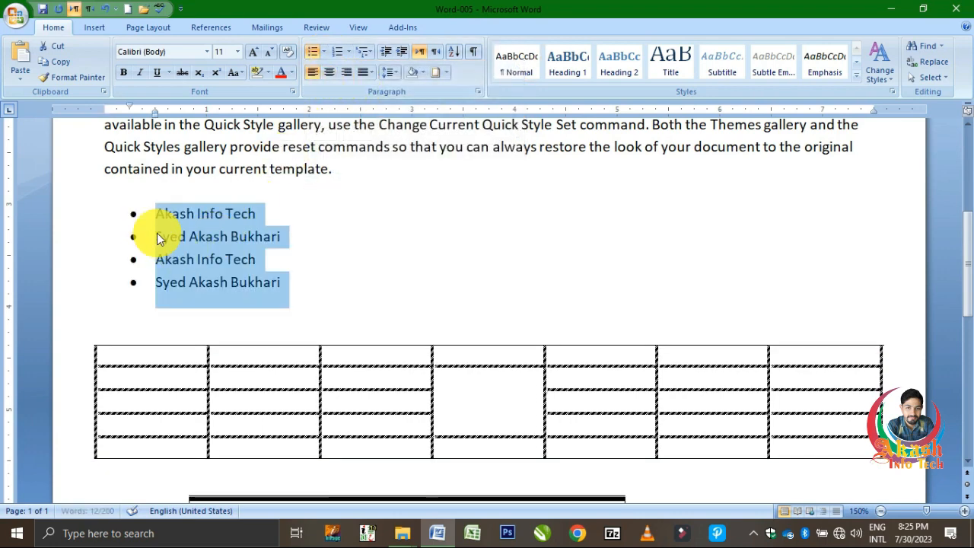
Add a fifth bulleted item containing a first name at the end of the list.
click(312, 281)
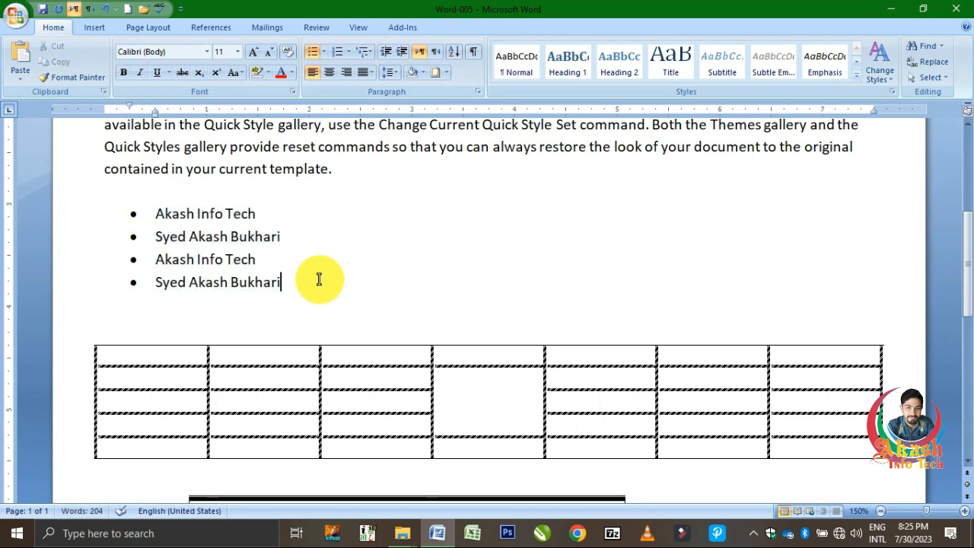
key(Return)
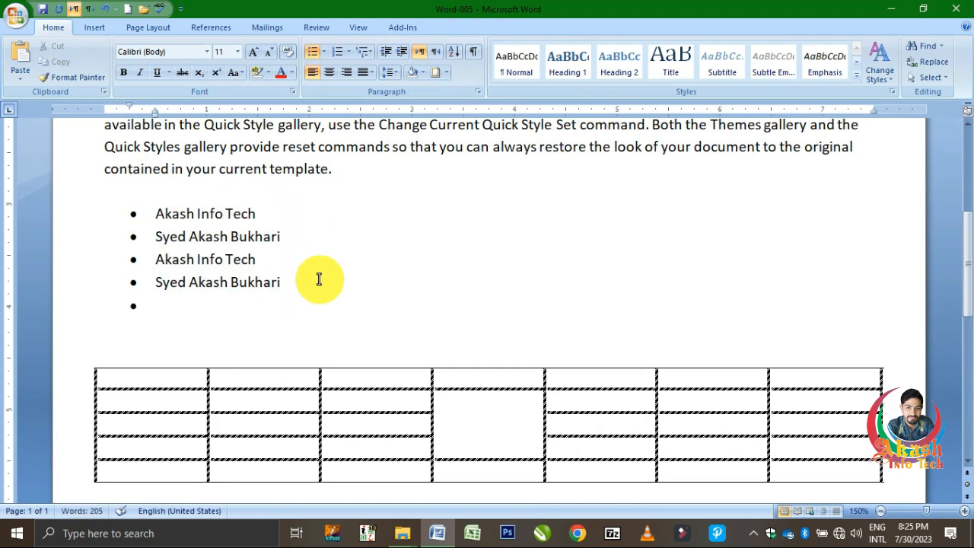
text(Akash)
Insert two second-level items with a first name under the first bullet and give them the four-diamond bullet.
scroll(322, 280, up, 2)
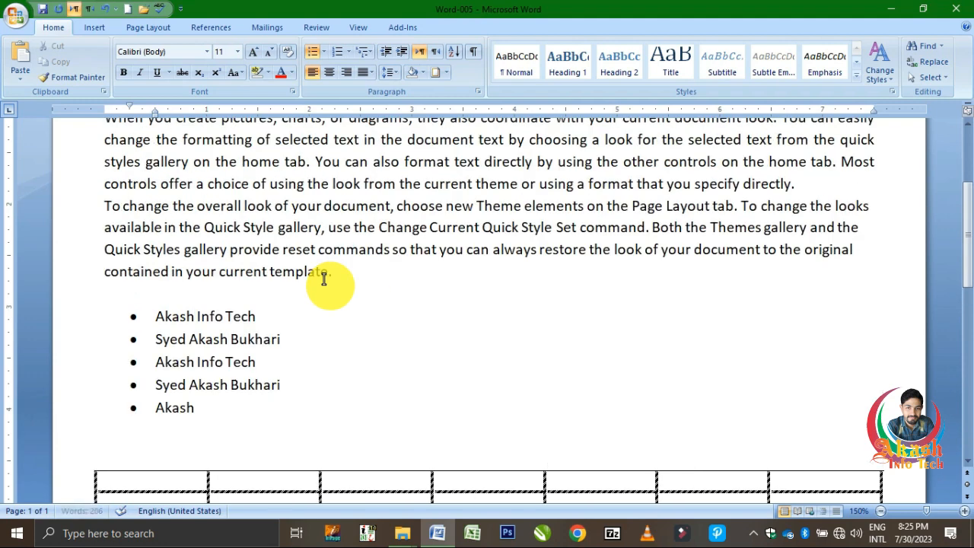
click(300, 315)
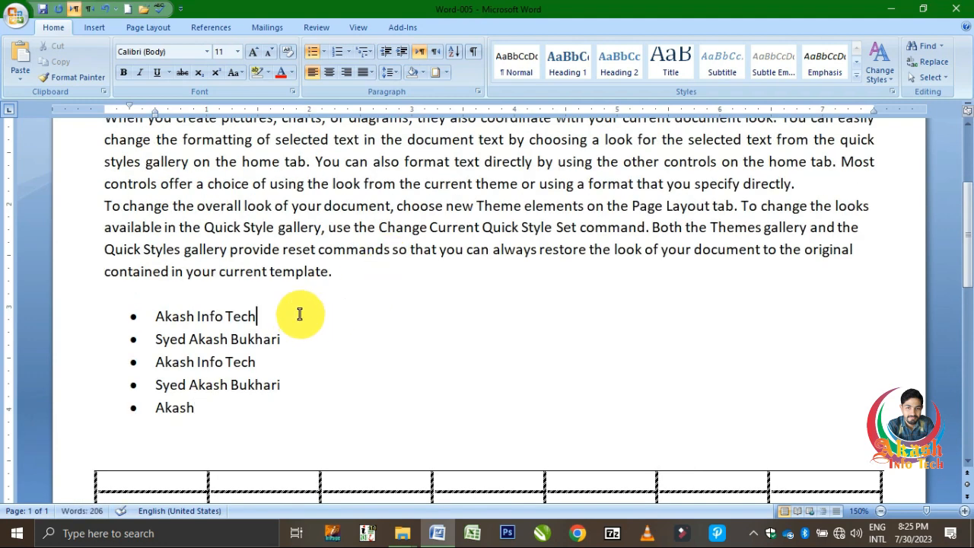
key(Return)
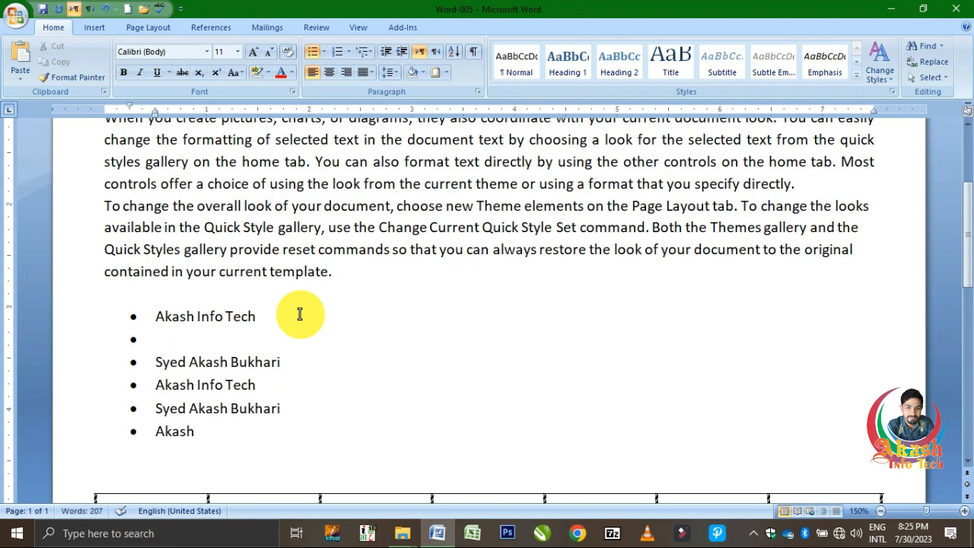
key(Tab)
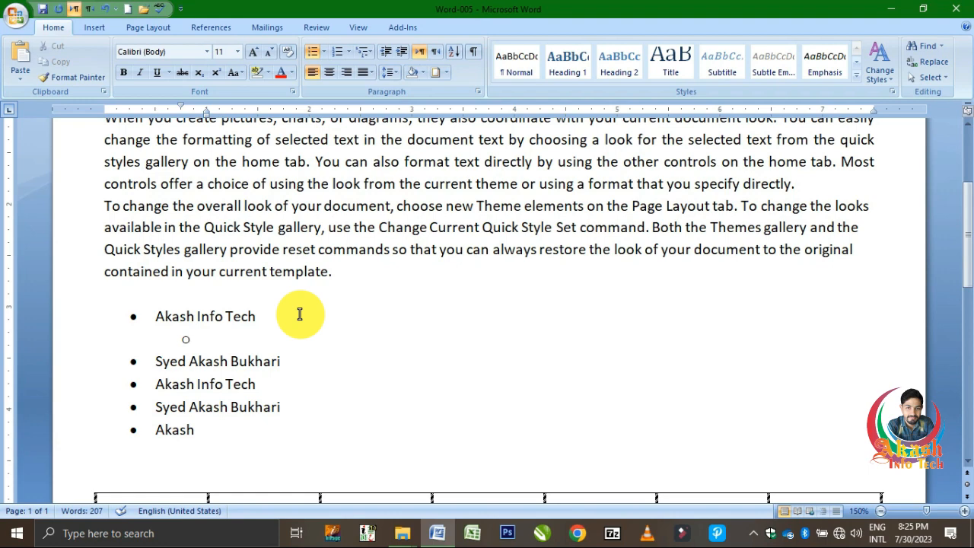
text(akash)
key(Return)
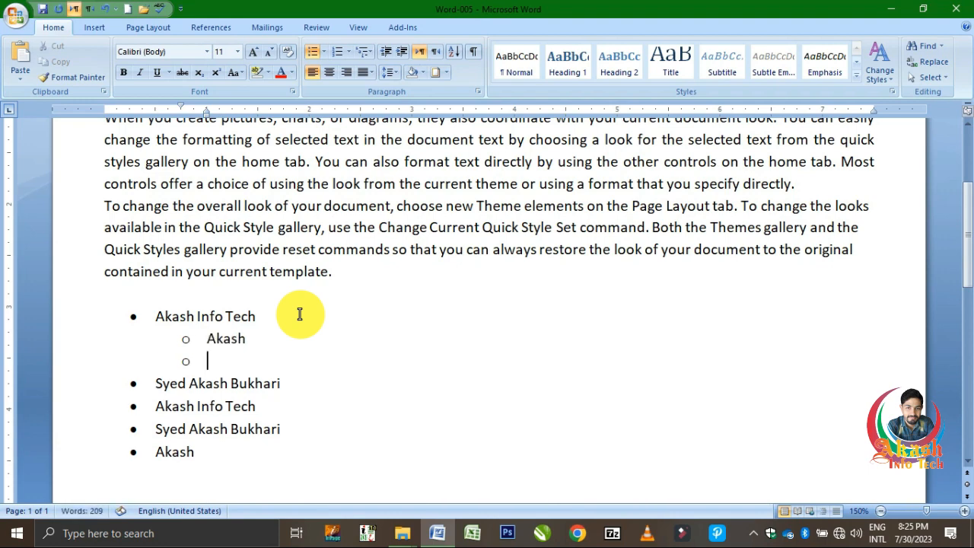
text(akash)
click(322, 51)
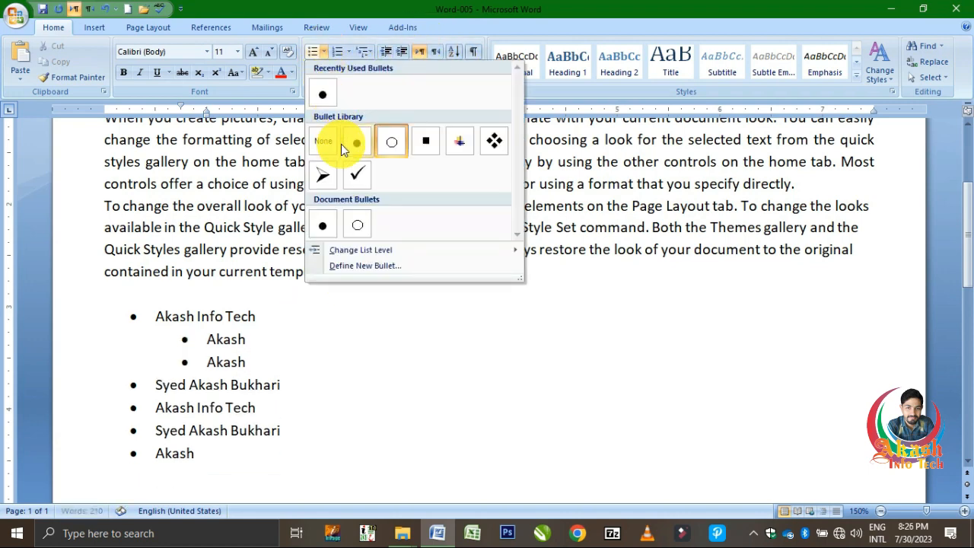
click(493, 141)
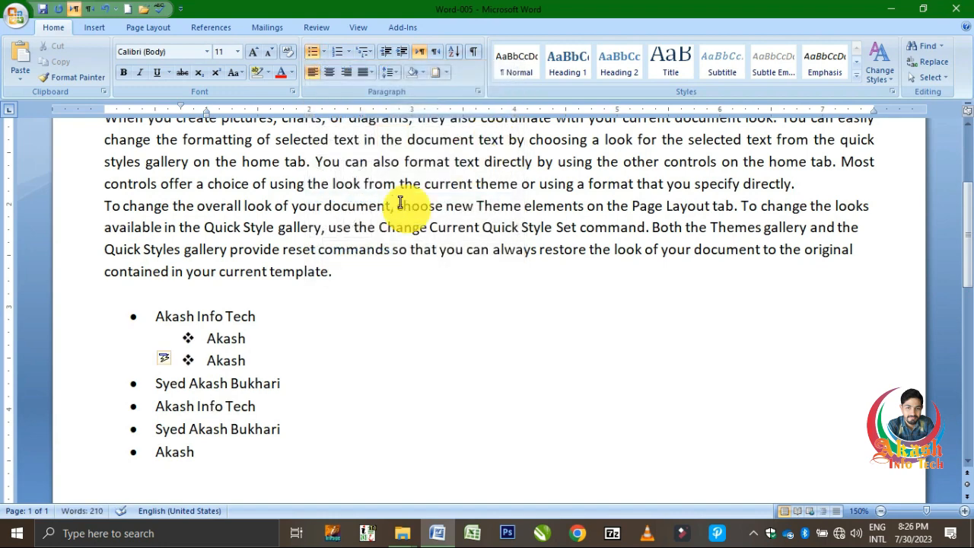
Change all first-level bullets of the list to the multicoloured picture bullet from the Bullet Library.
click(181, 316)
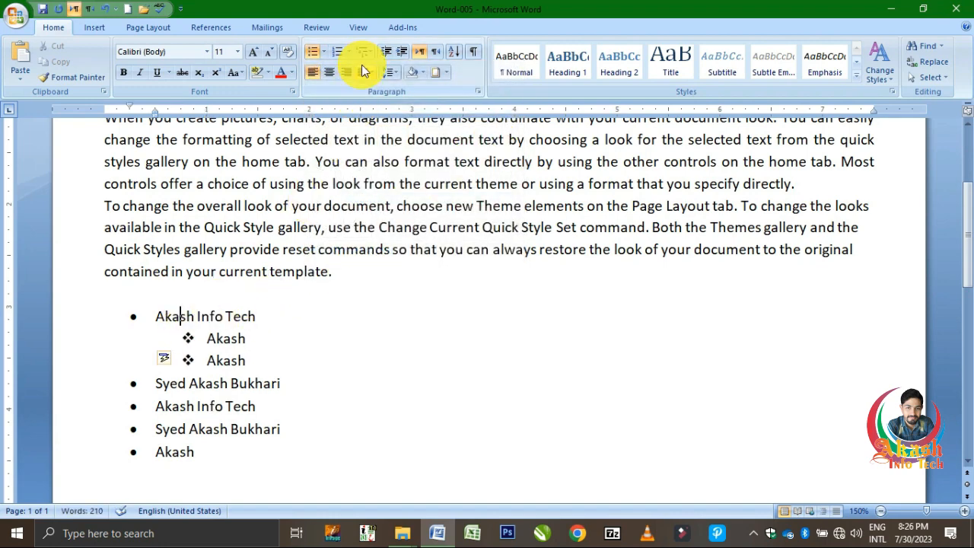
click(132, 317)
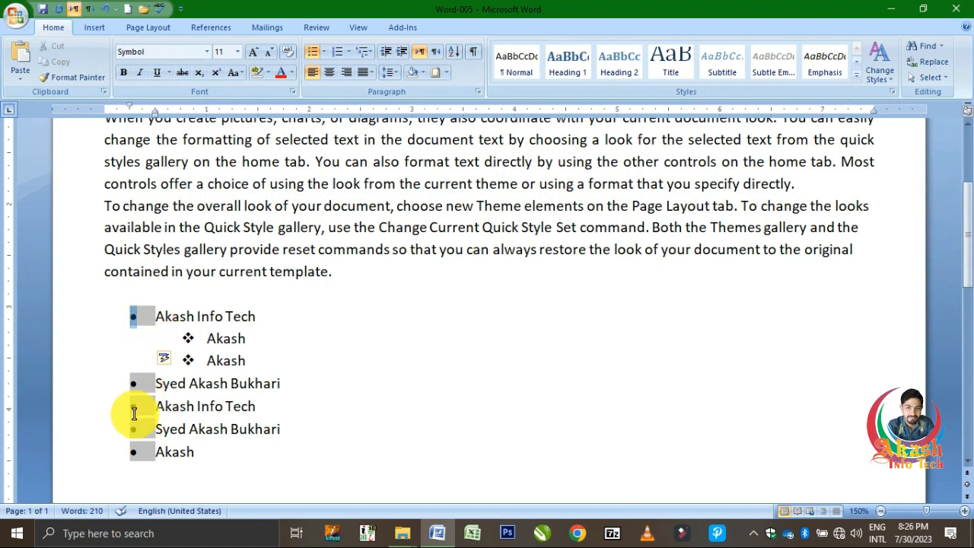
click(189, 338)
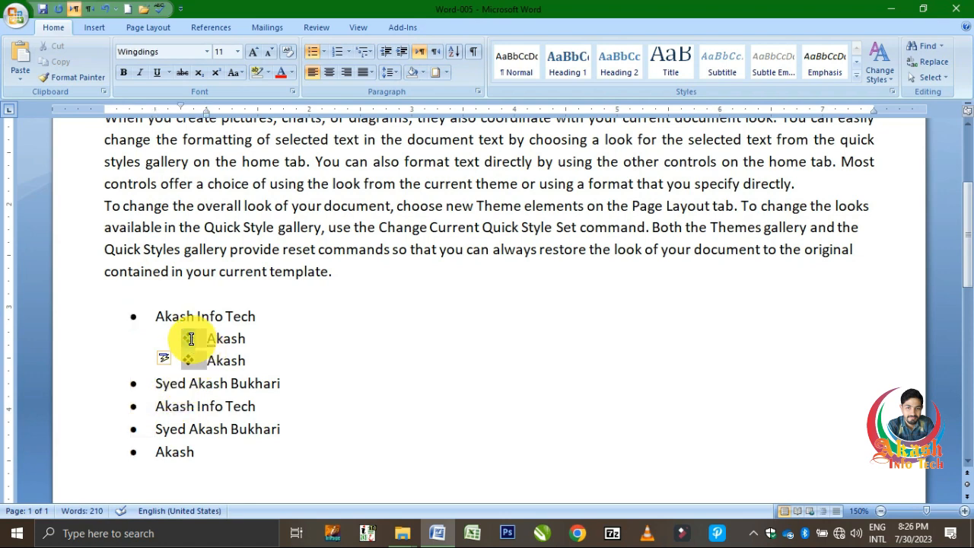
click(132, 406)
click(133, 406)
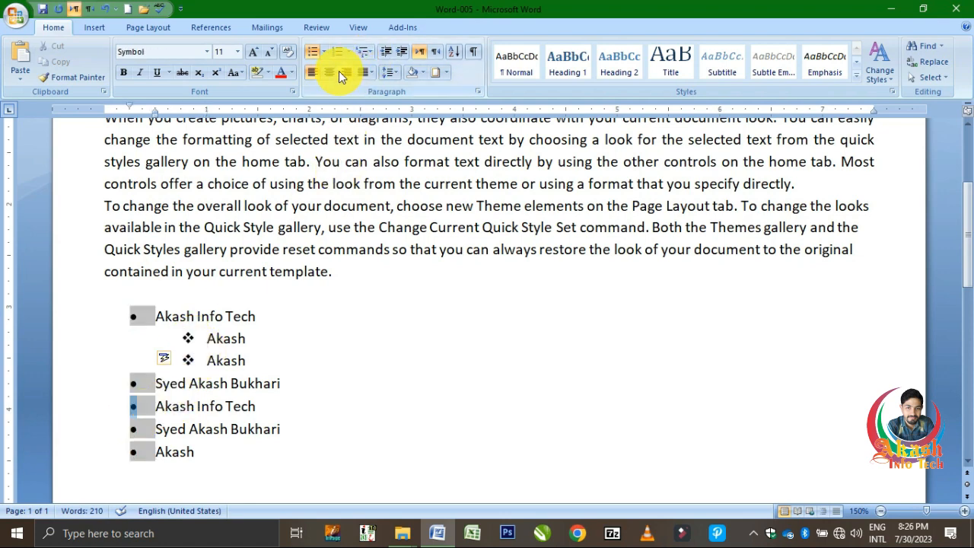
click(328, 55)
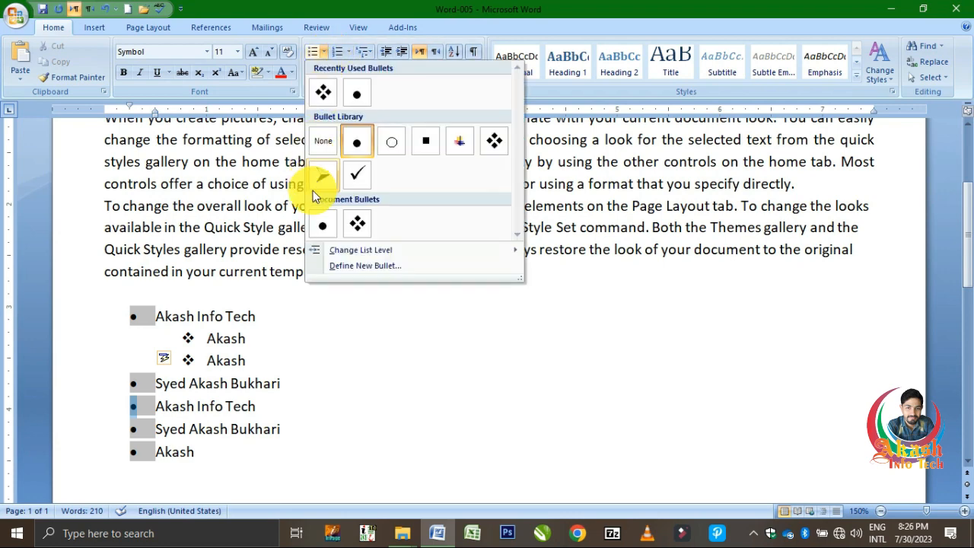
click(456, 142)
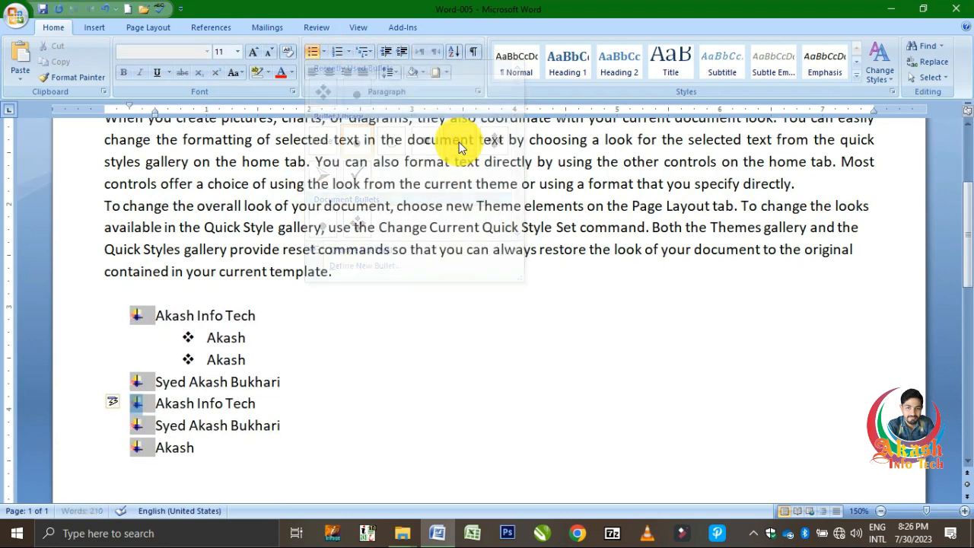
Define a new bullet from the euro sign symbol and apply it to the first-level items of the list.
click(324, 53)
mouse_move(374, 251)
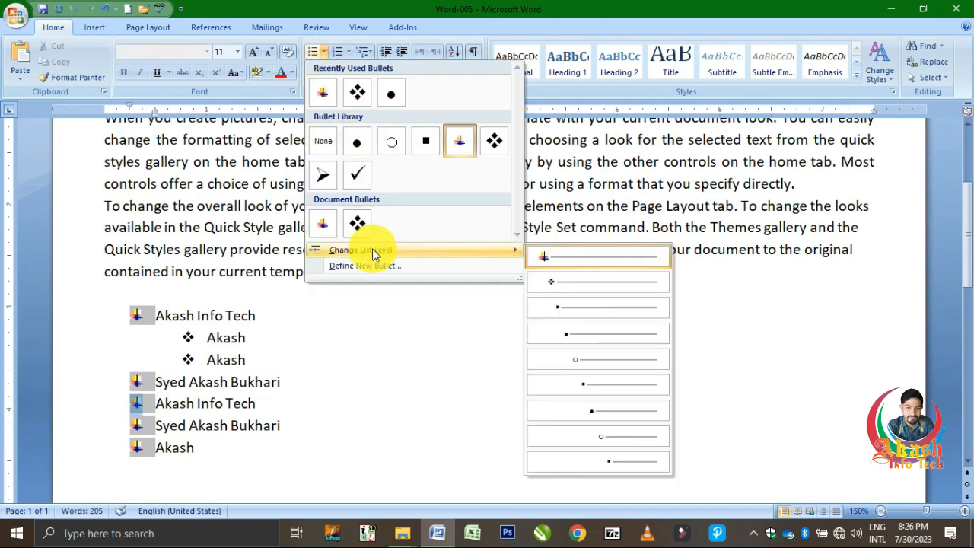
click(455, 267)
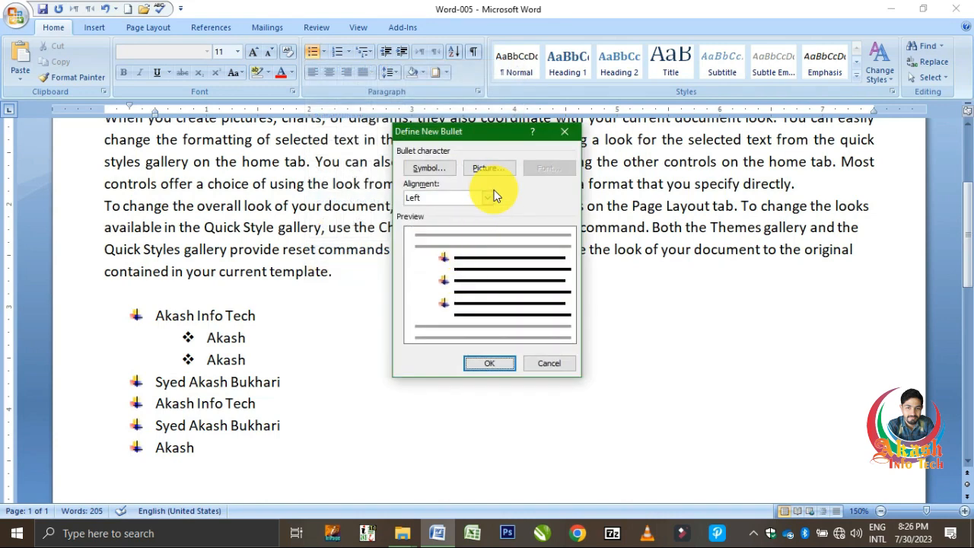
click(430, 164)
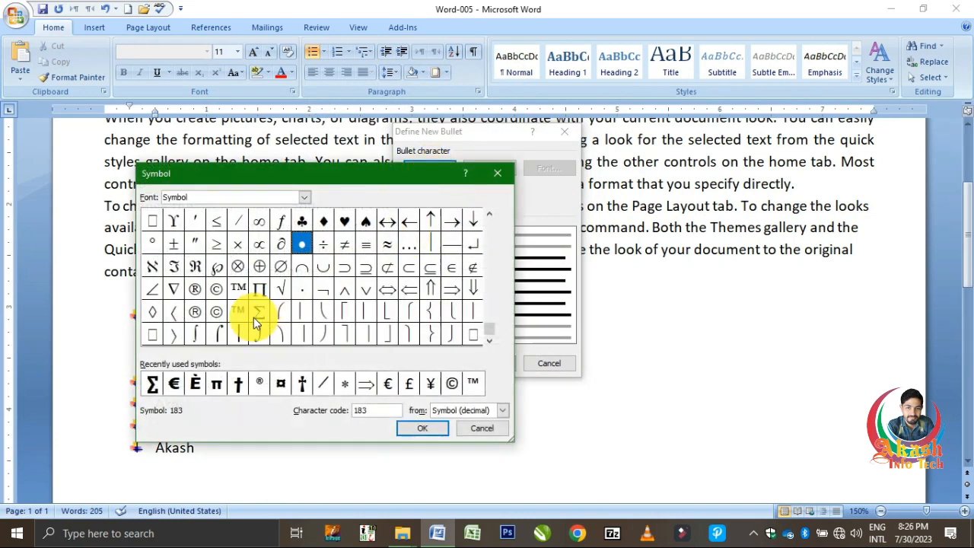
click(172, 385)
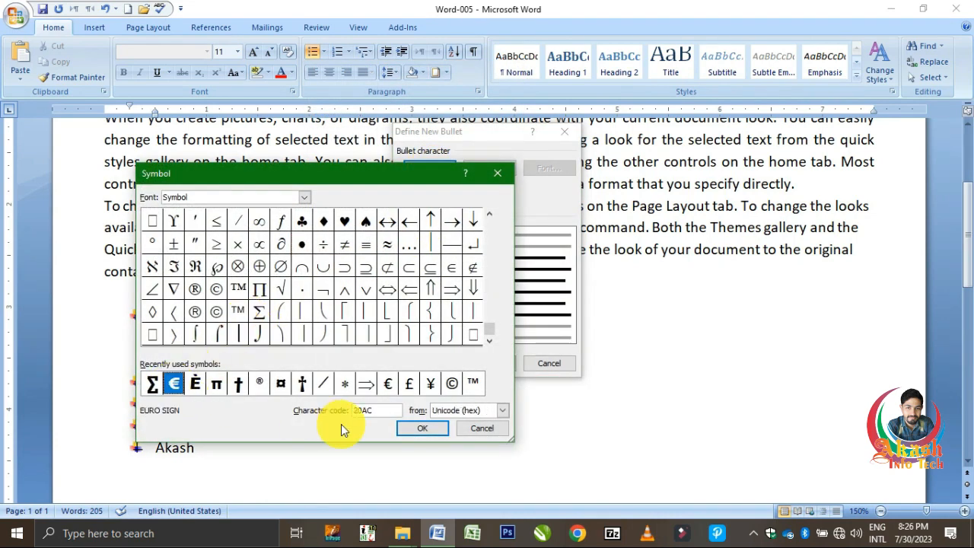
click(421, 428)
click(495, 368)
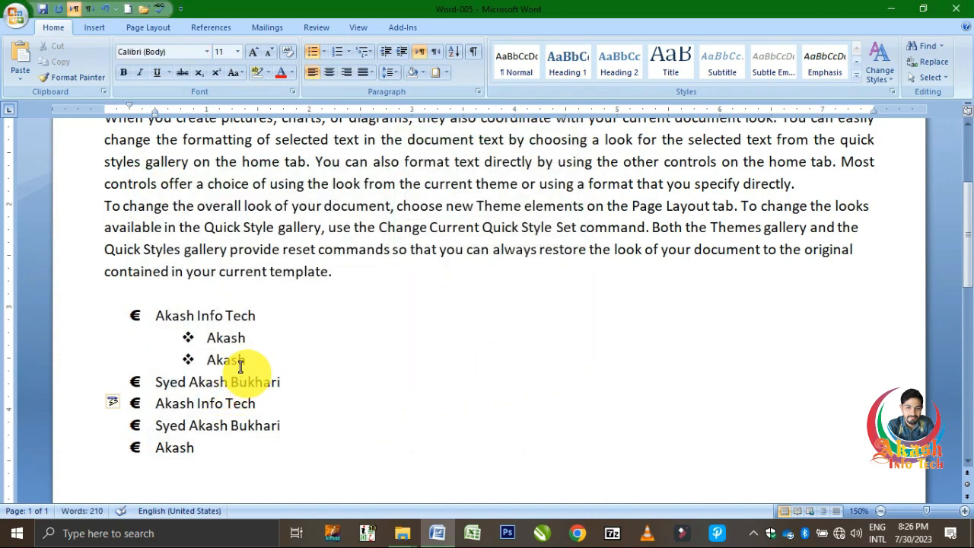
Number the first-level items with i., ii., iii. and change the whole list to the 1), a), i) multilevel format.
click(349, 49)
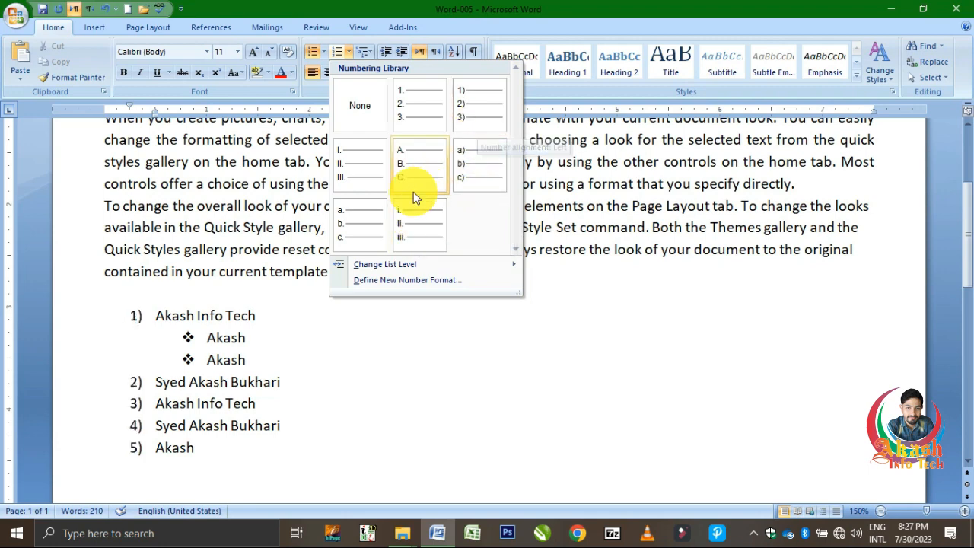
click(414, 226)
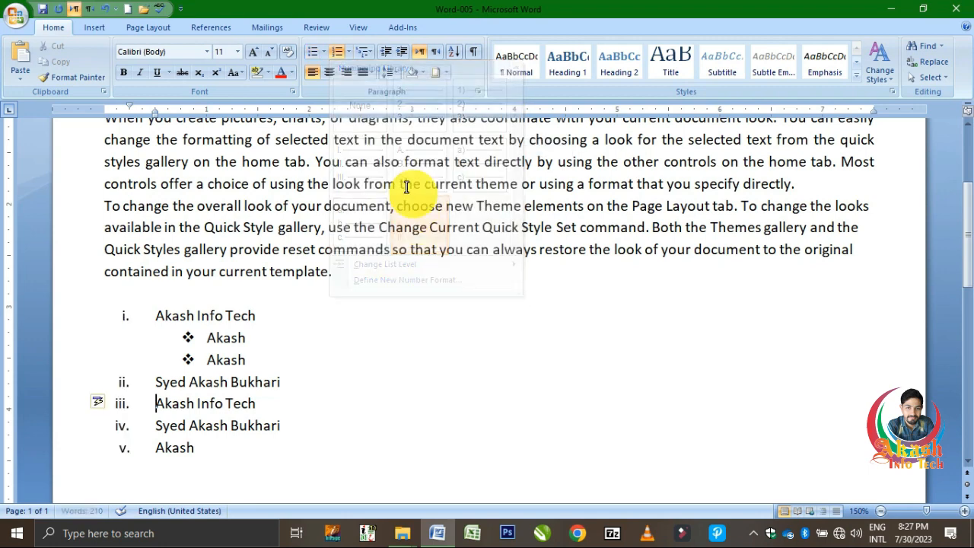
click(371, 55)
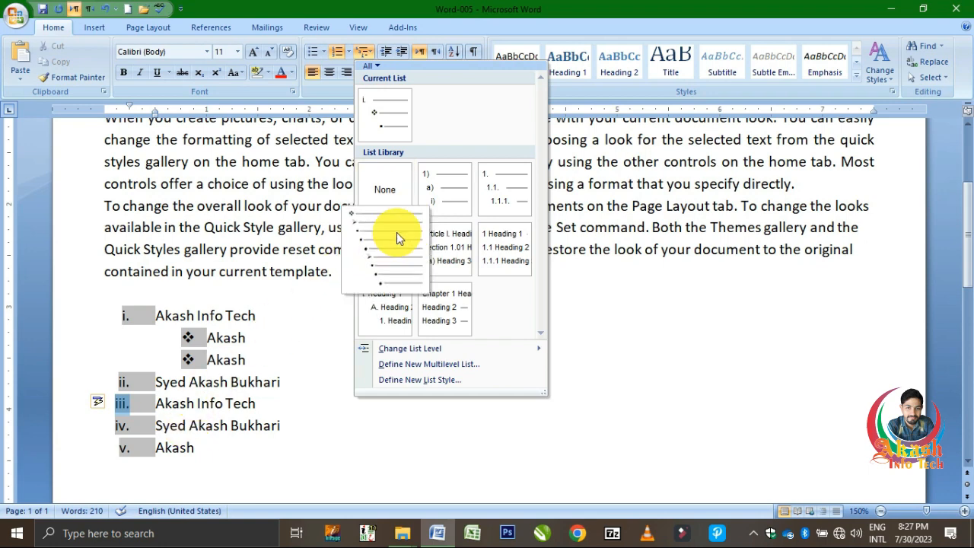
mouse_move(365, 235)
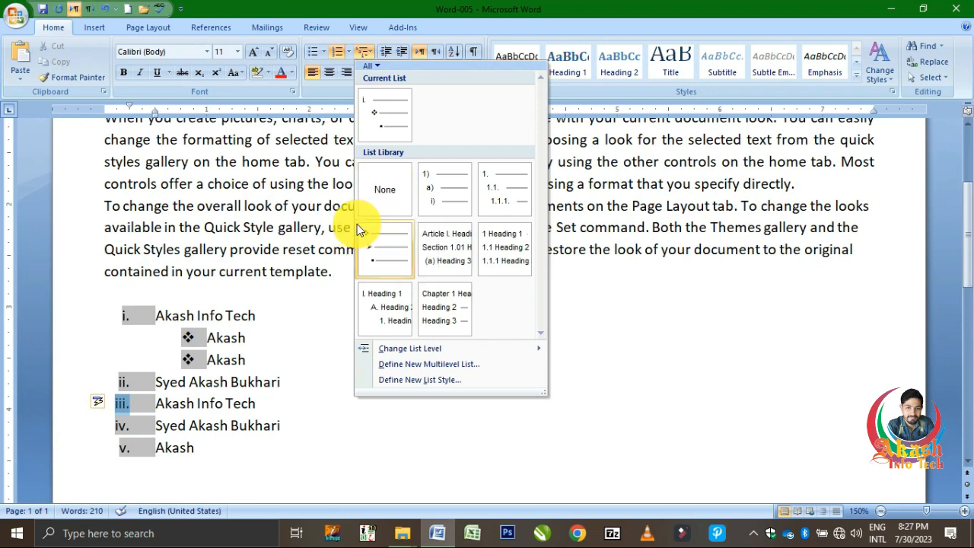
mouse_move(424, 189)
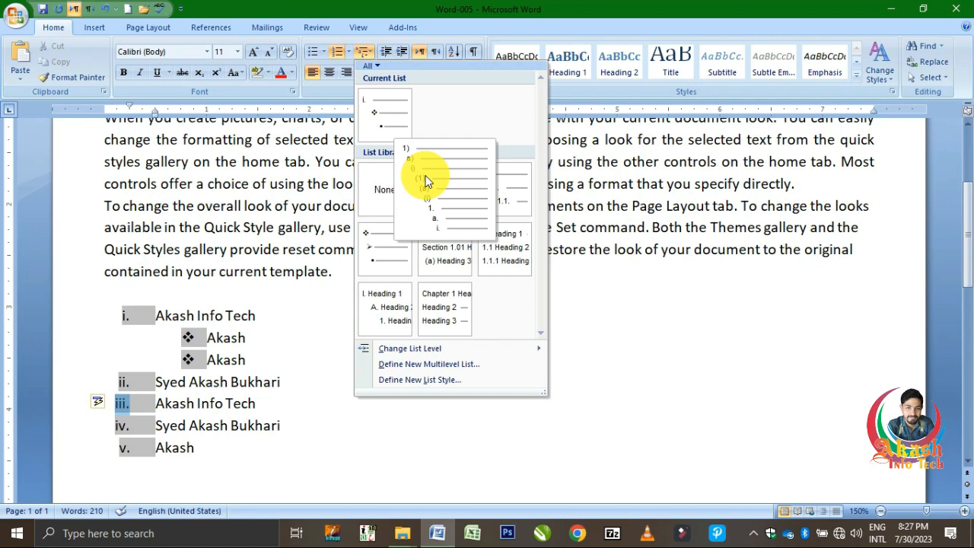
click(424, 179)
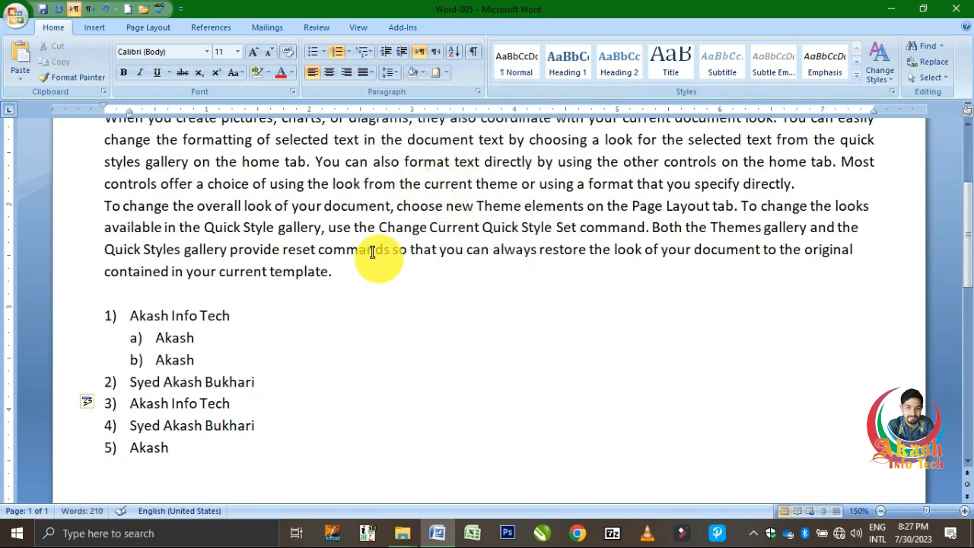
Insert an empty third-level item below the first second-level item.
click(240, 338)
key(Return)
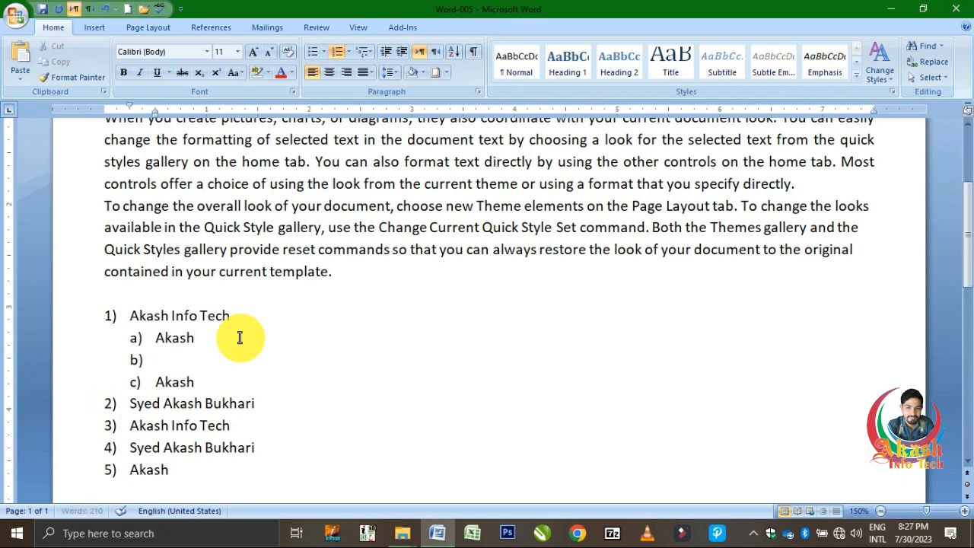
key(Tab)
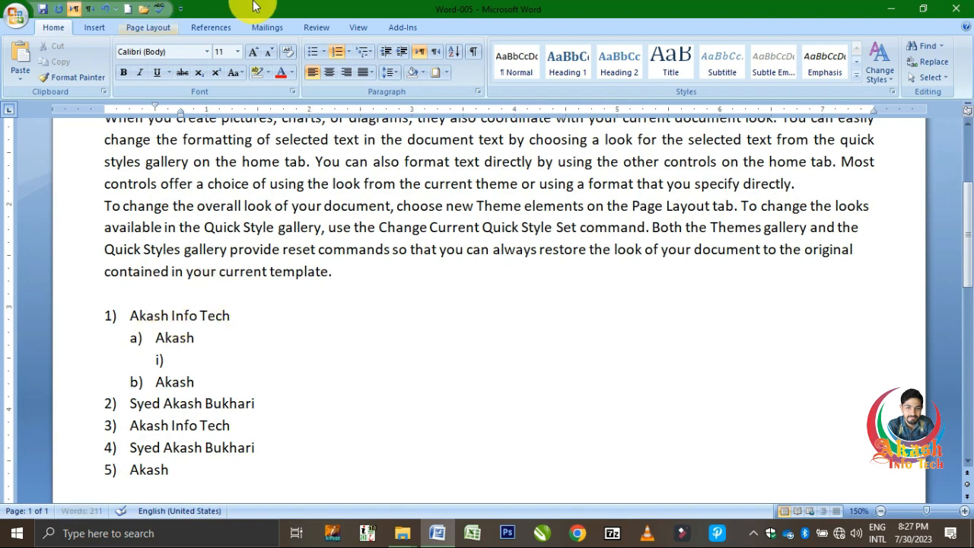
Try the "Chapter 1 Heading 1" multilevel list style on the list and undo it.
click(373, 55)
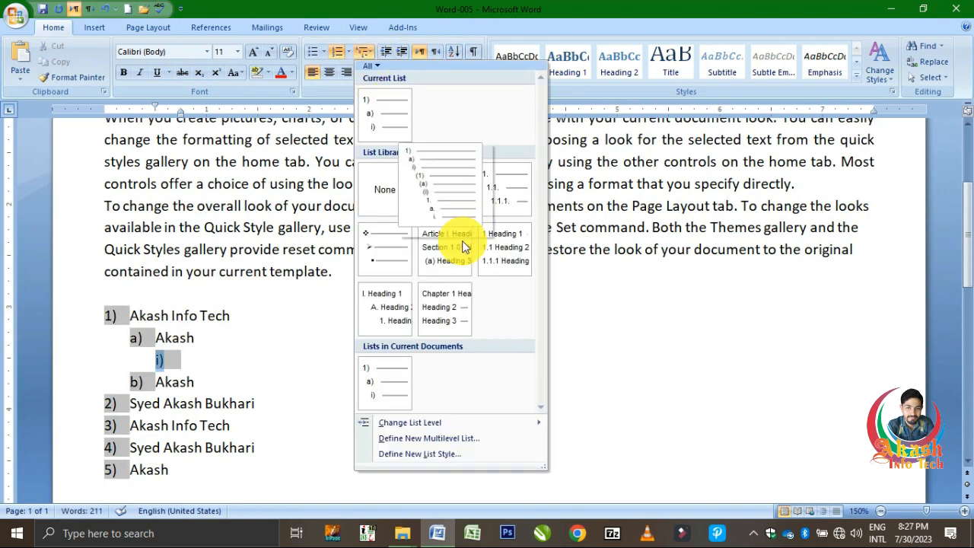
click(455, 306)
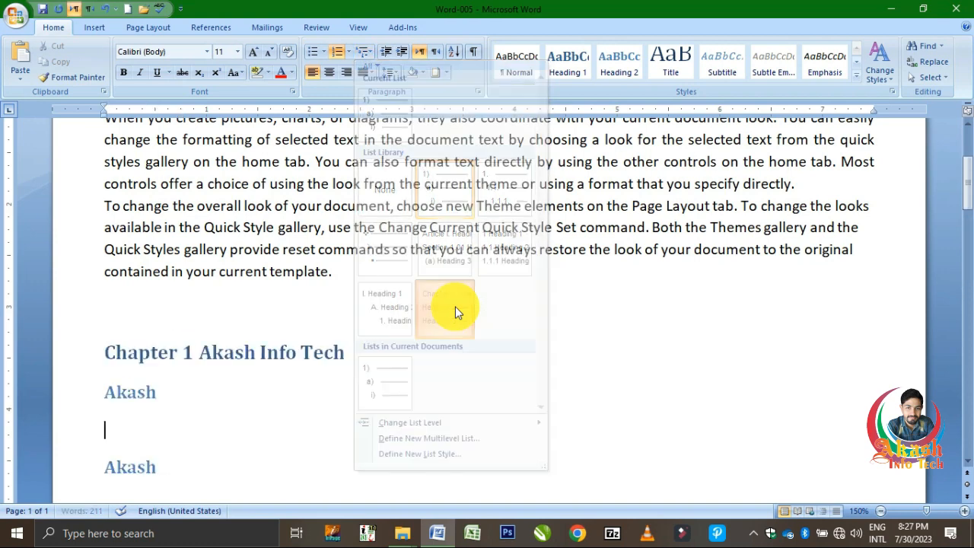
scroll(265, 438, down, 2)
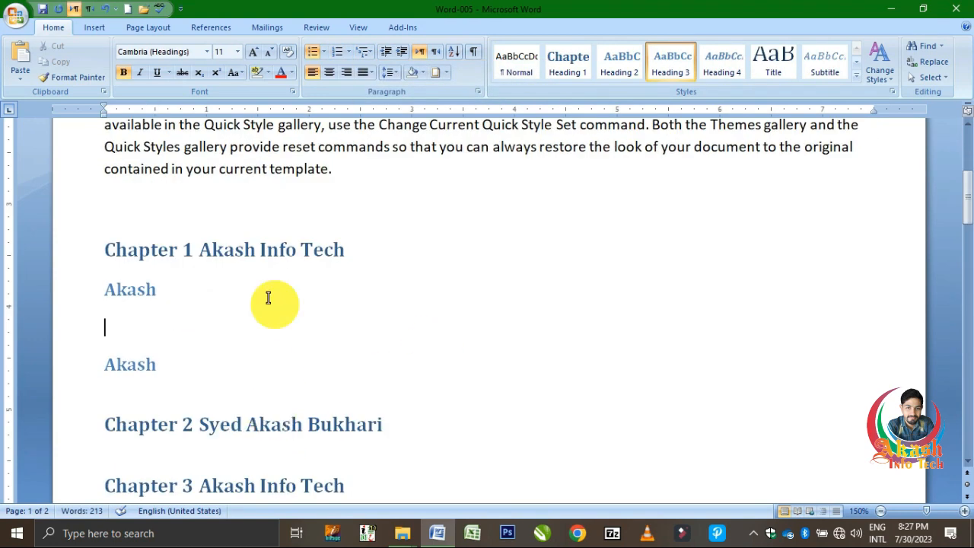
key(ctrl+z)
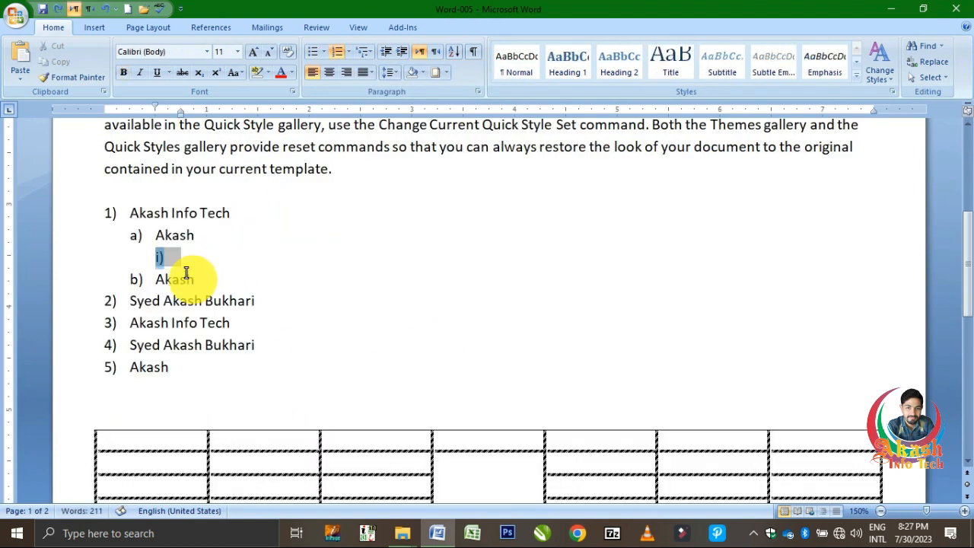
Apply the 1., 1.1., 1.1.1. multilevel format to the last second-level item and to the entire list.
double_click(174, 280)
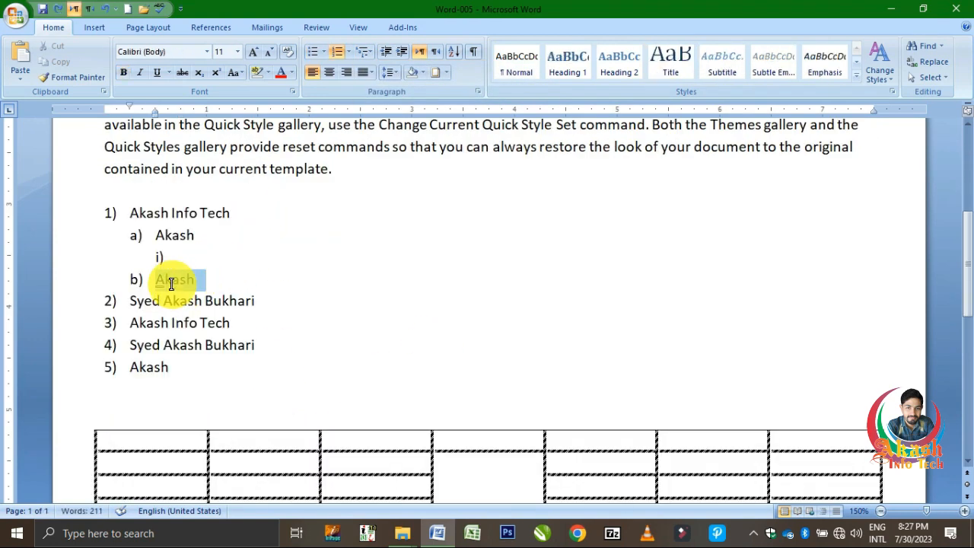
click(369, 55)
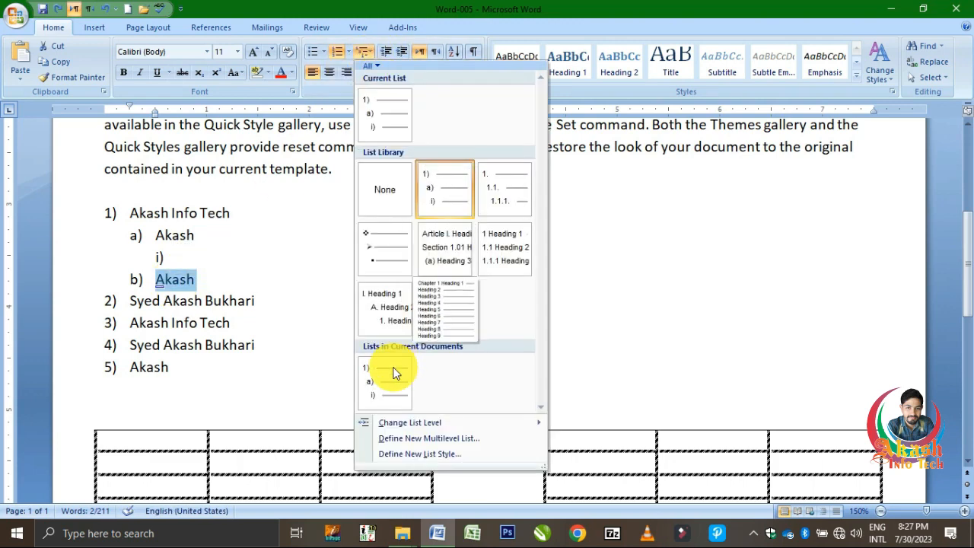
click(499, 203)
drag(216, 366, 99, 211)
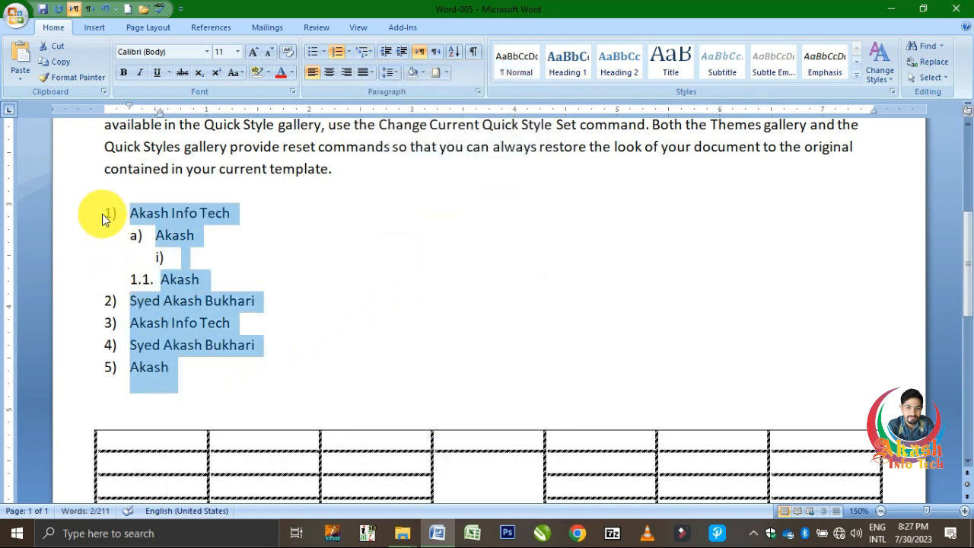
click(371, 51)
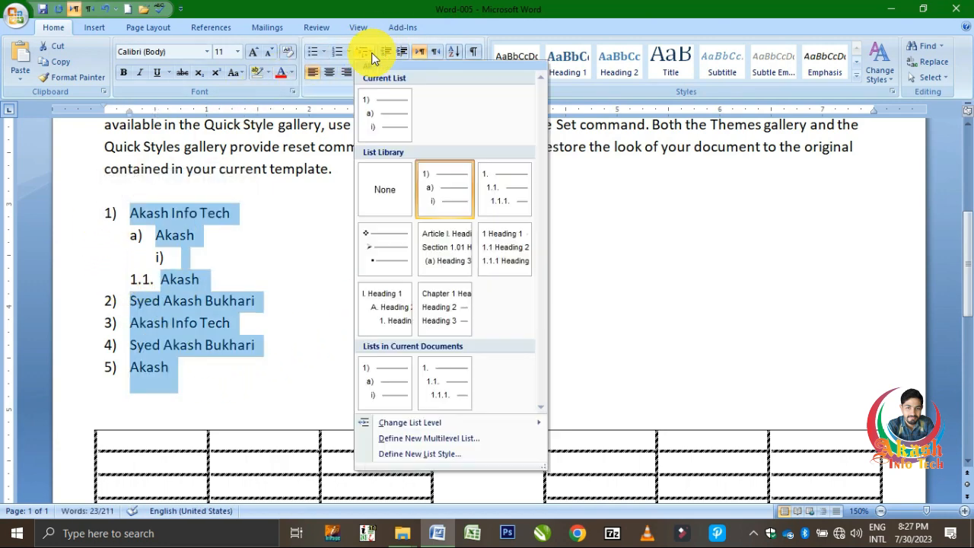
click(508, 185)
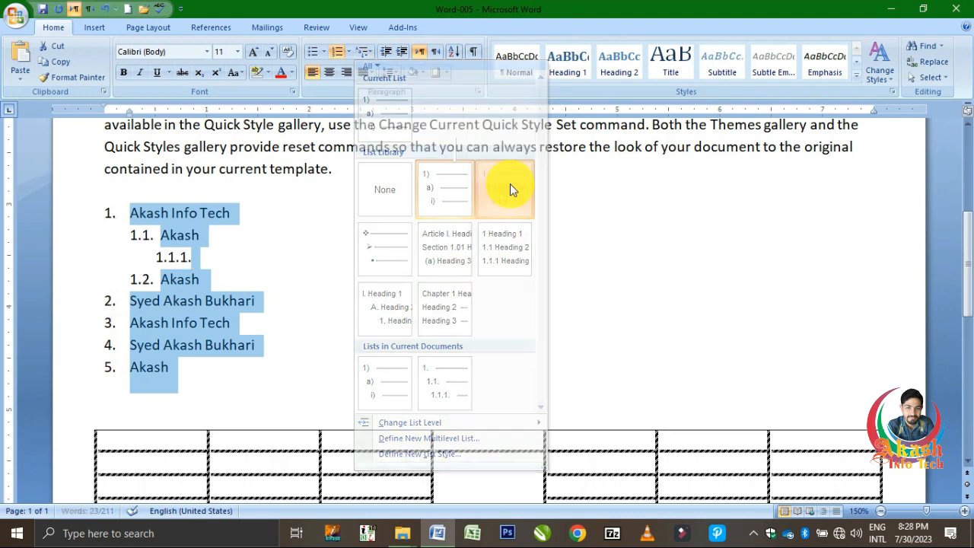
click(252, 344)
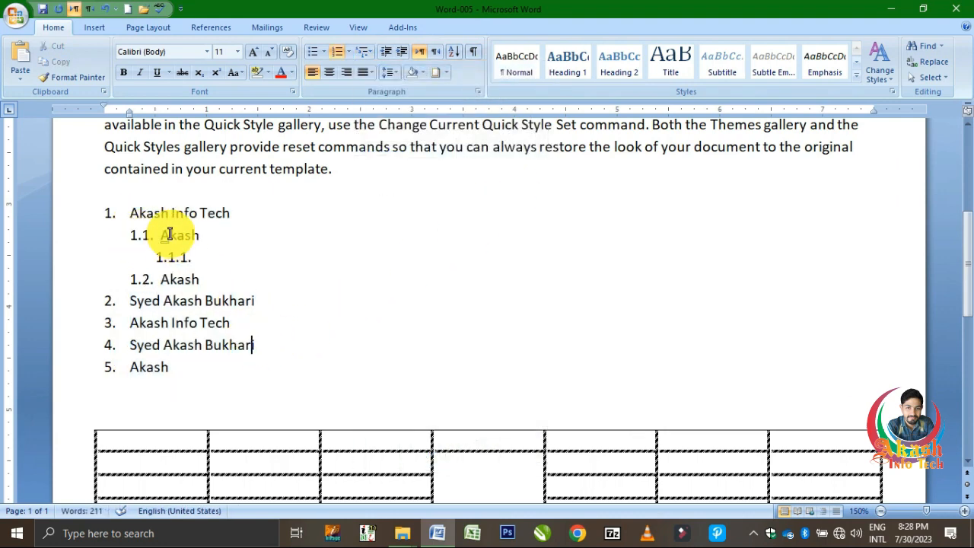
Enter "B" in the empty third-level item and add another empty item below it at the same level.
click(232, 263)
text(b)
key(Return)
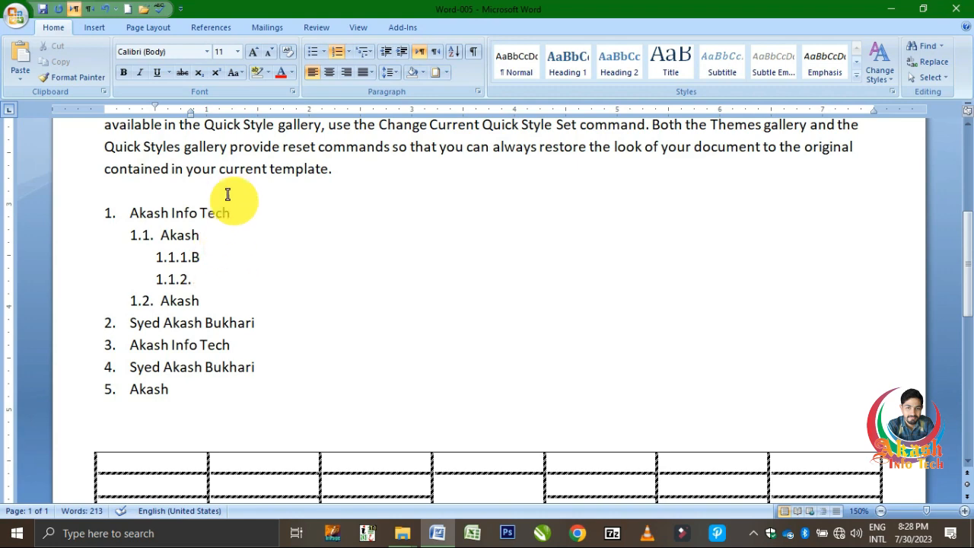
Try increasing the first body paragraph's left indent by several steps and decreasing it back to the margin, twice.
scroll(217, 211, up, 4)
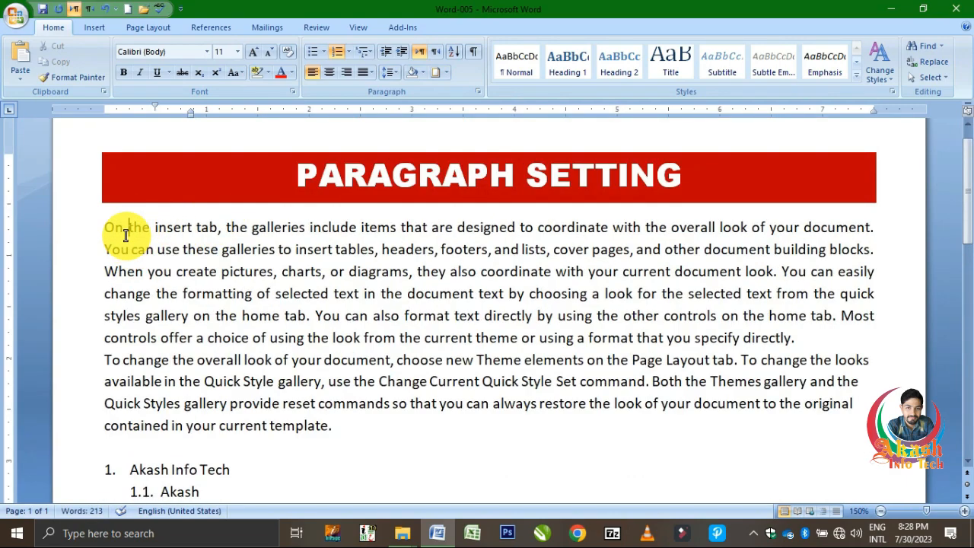
click(122, 228)
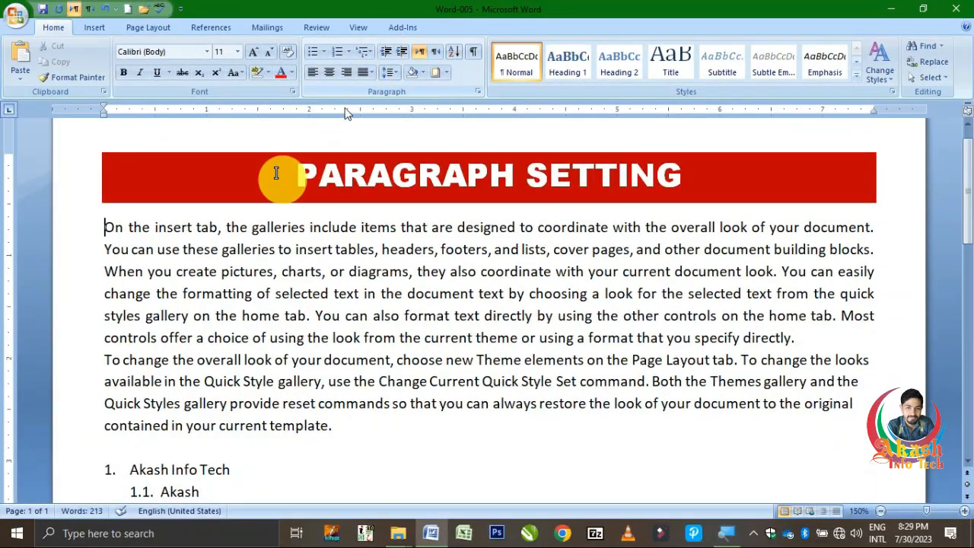
click(400, 55)
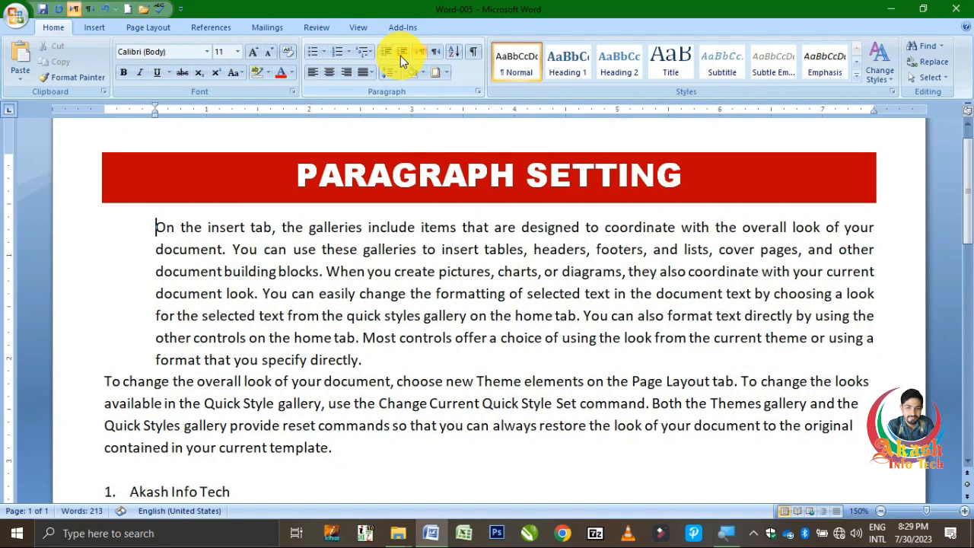
click(401, 56)
click(400, 55)
click(400, 55)
click(400, 56)
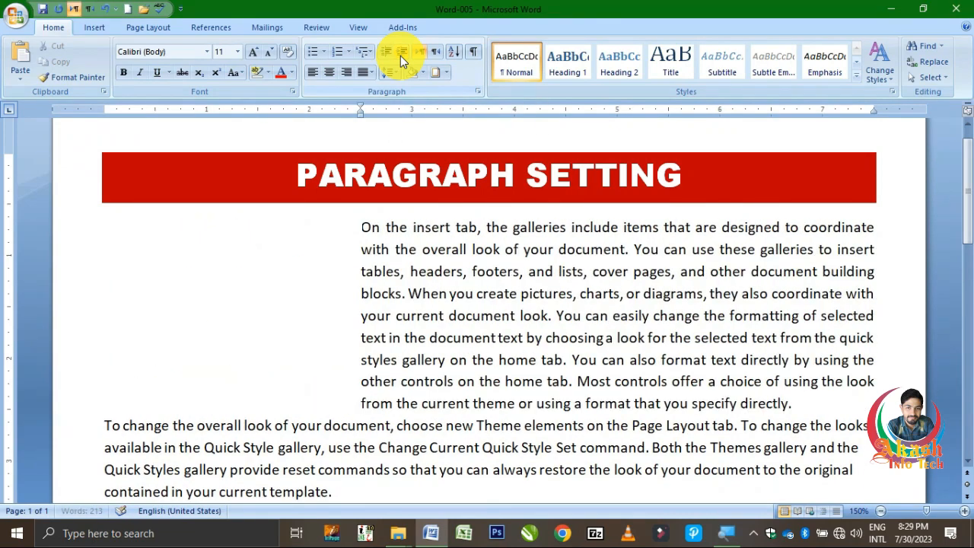
click(400, 55)
click(384, 55)
click(384, 55)
click(385, 55)
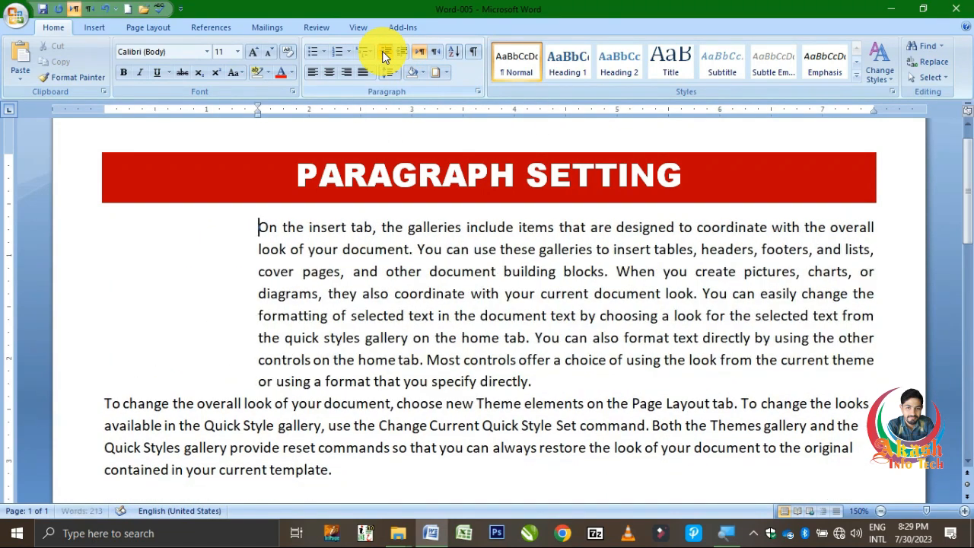
click(385, 55)
click(384, 55)
click(384, 55)
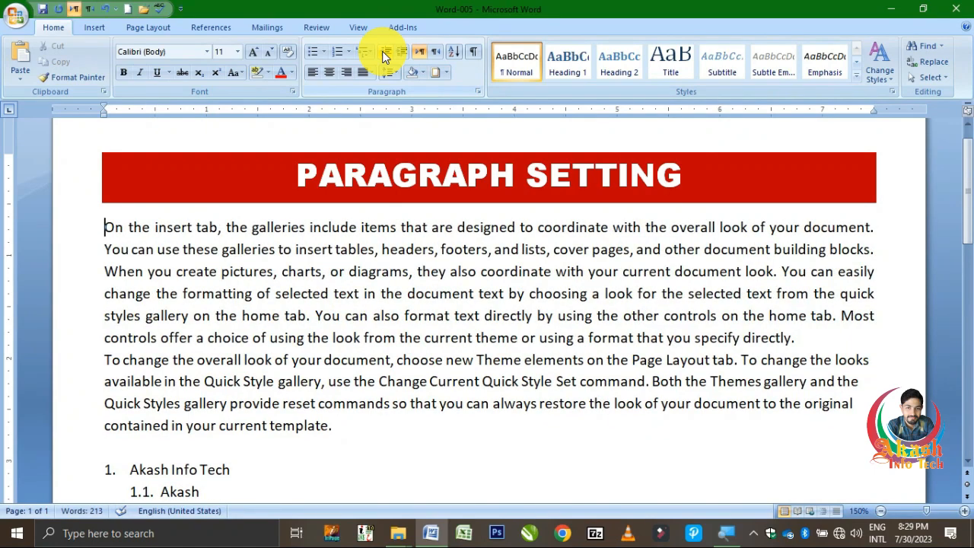
click(402, 55)
click(402, 54)
click(402, 55)
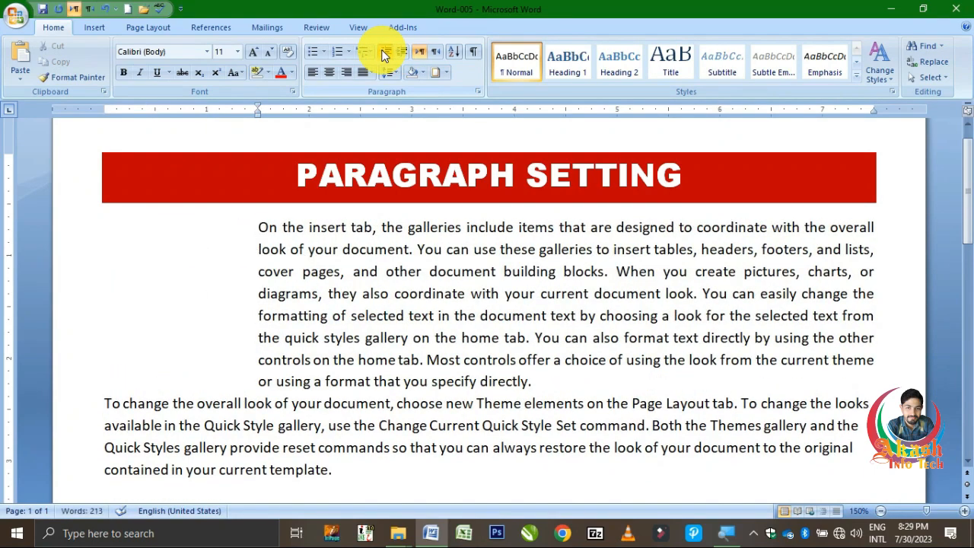
click(384, 55)
click(384, 55)
click(384, 55)
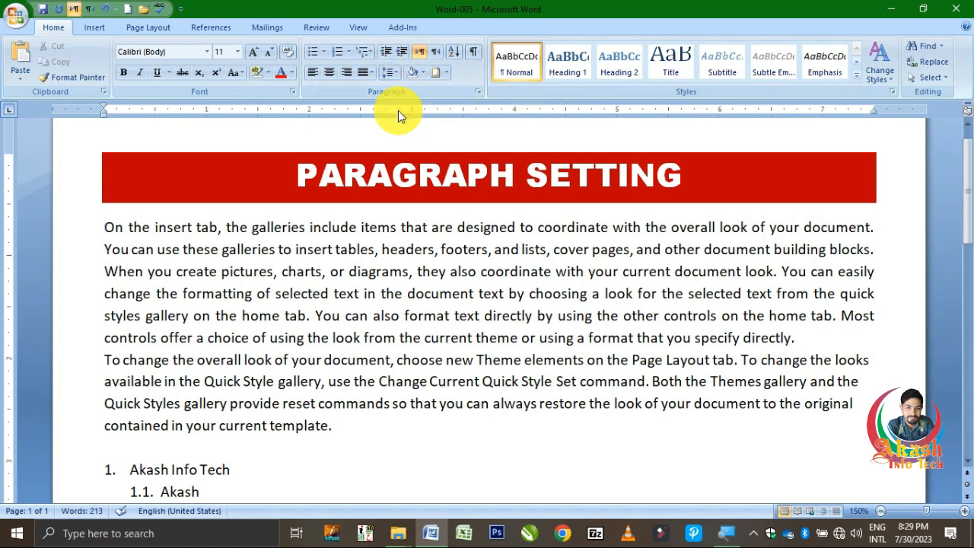
Switch the first body paragraph to right-to-left direction, left-align it, and return it to left-to-right direction.
click(438, 54)
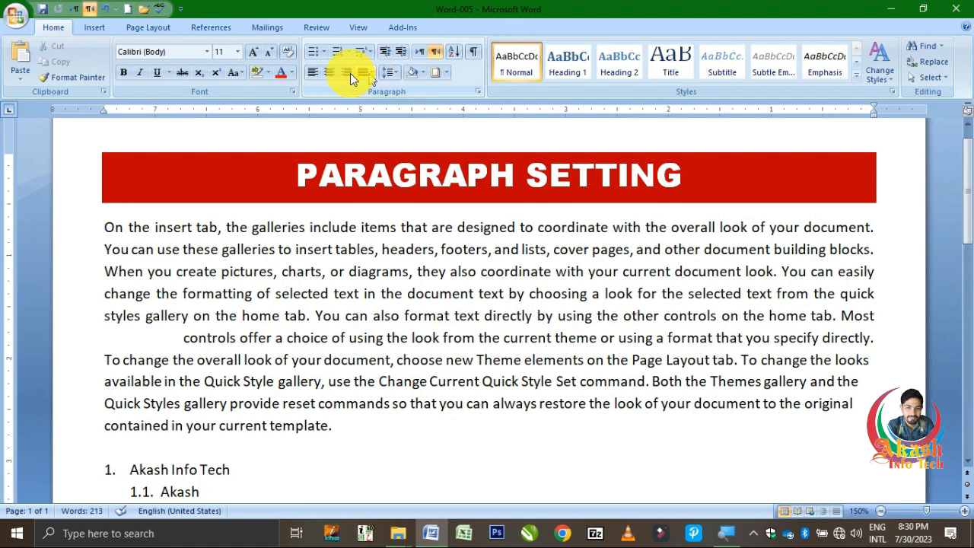
click(313, 73)
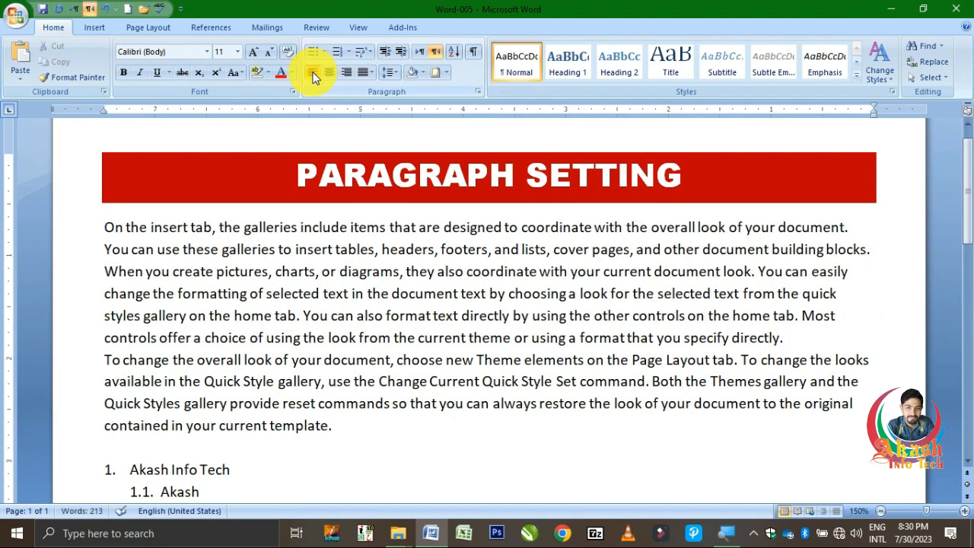
click(417, 55)
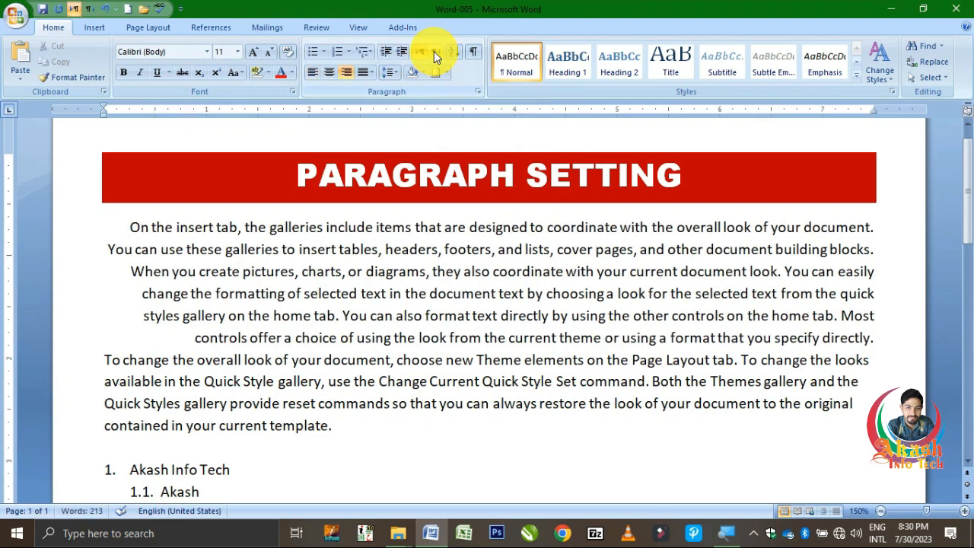
Switch the first body paragraph to right-to-left direction and return it to left-to-right.
click(434, 51)
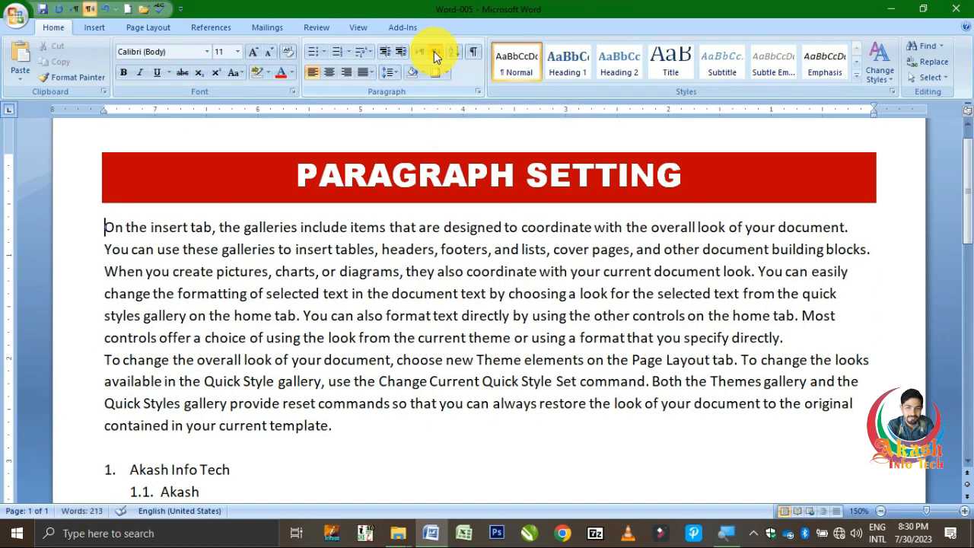
click(419, 56)
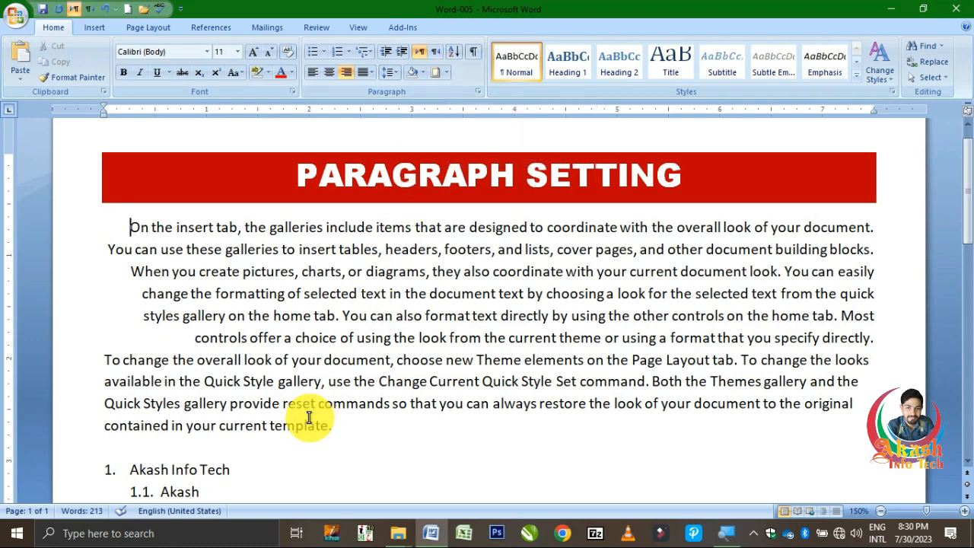
Select the entire multilevel list below the body text and sort it by paragraphs as text in ascending order.
scroll(309, 416, down, 2)
scroll(309, 416, down, 1)
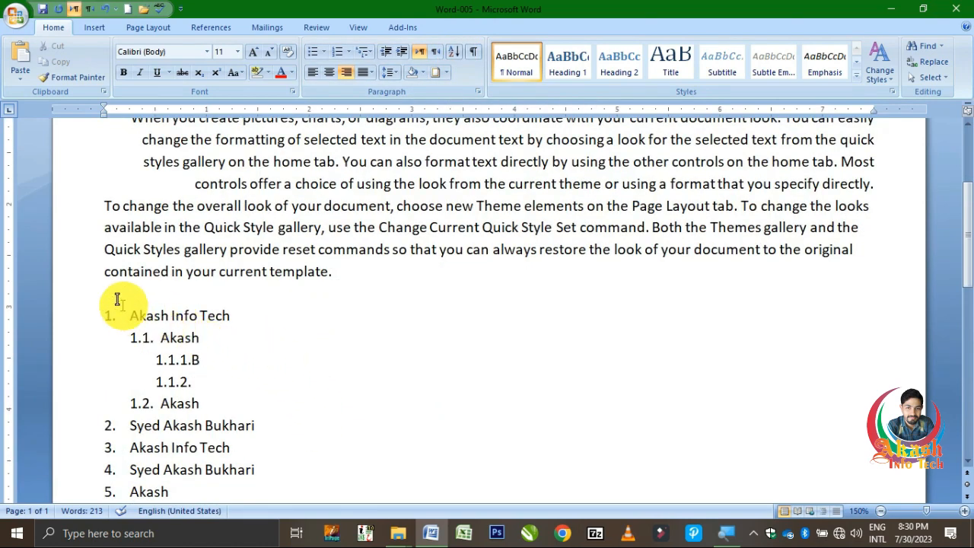
drag(114, 295, 181, 434)
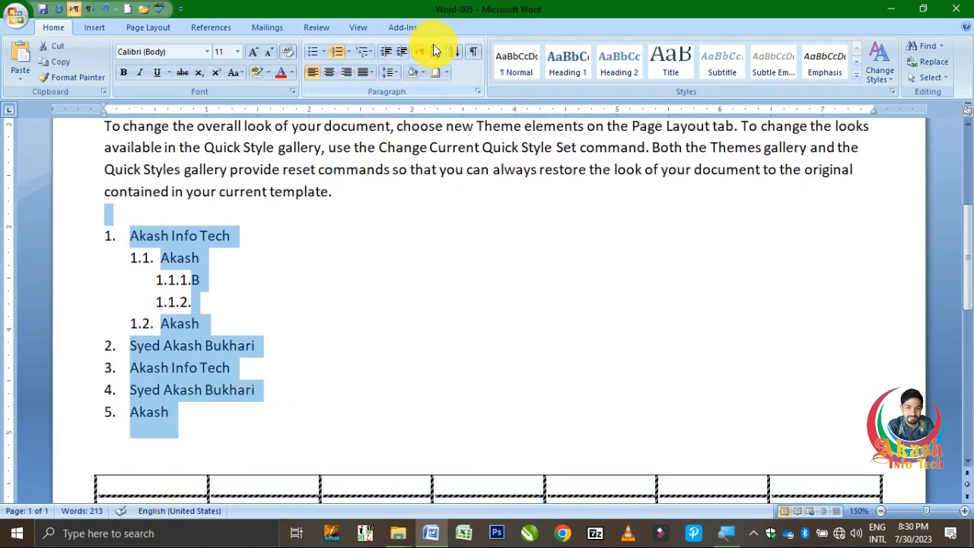
click(451, 52)
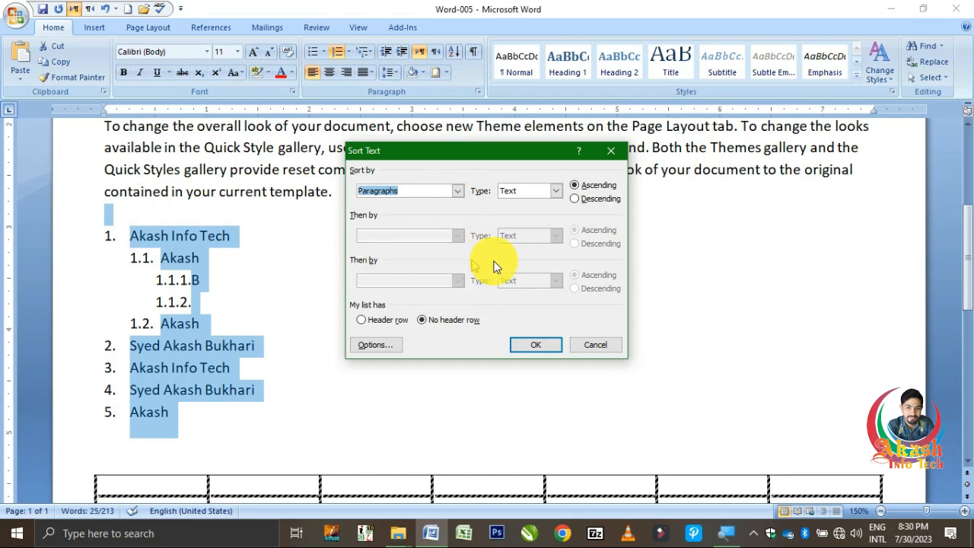
click(532, 345)
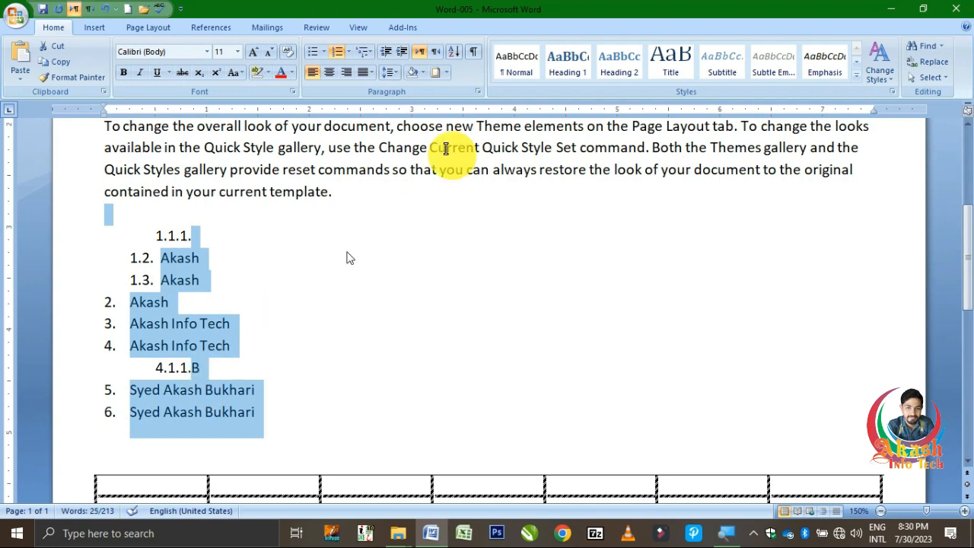
Sort the selected list in descending order, by Paragraphs with type Text and no header row.
click(457, 56)
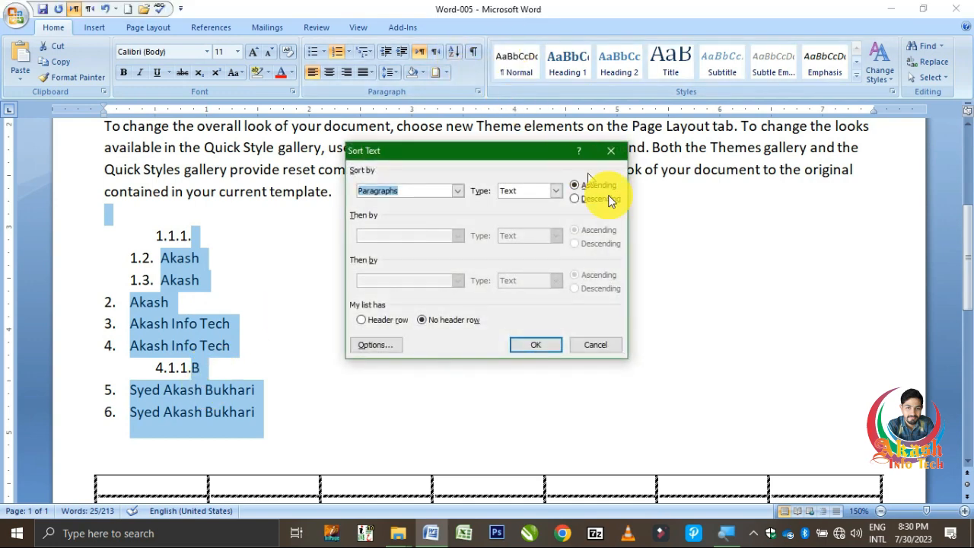
click(582, 200)
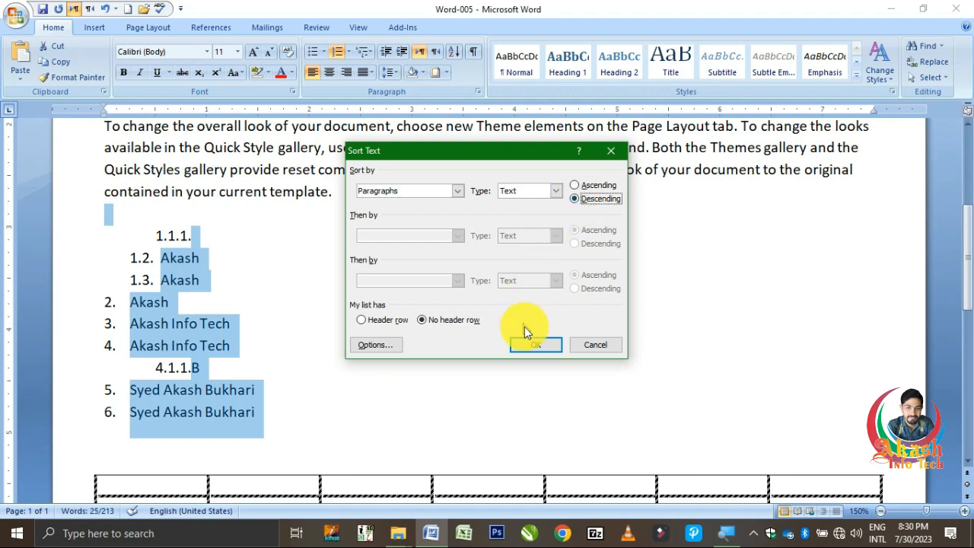
click(559, 192)
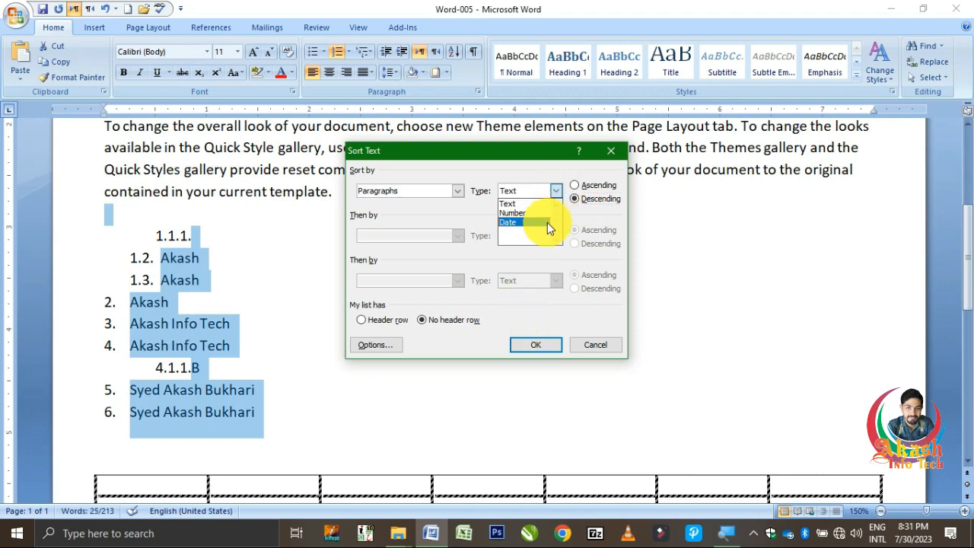
click(540, 193)
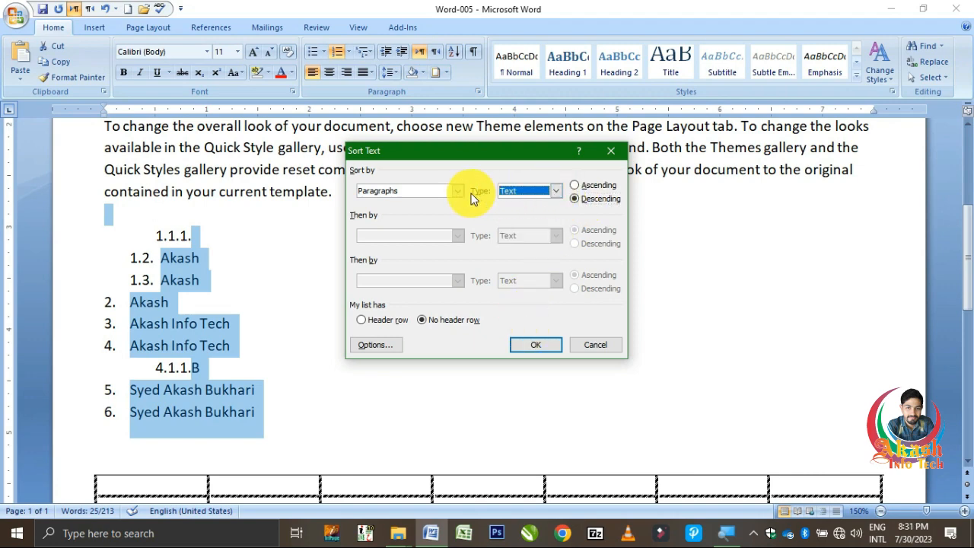
click(460, 191)
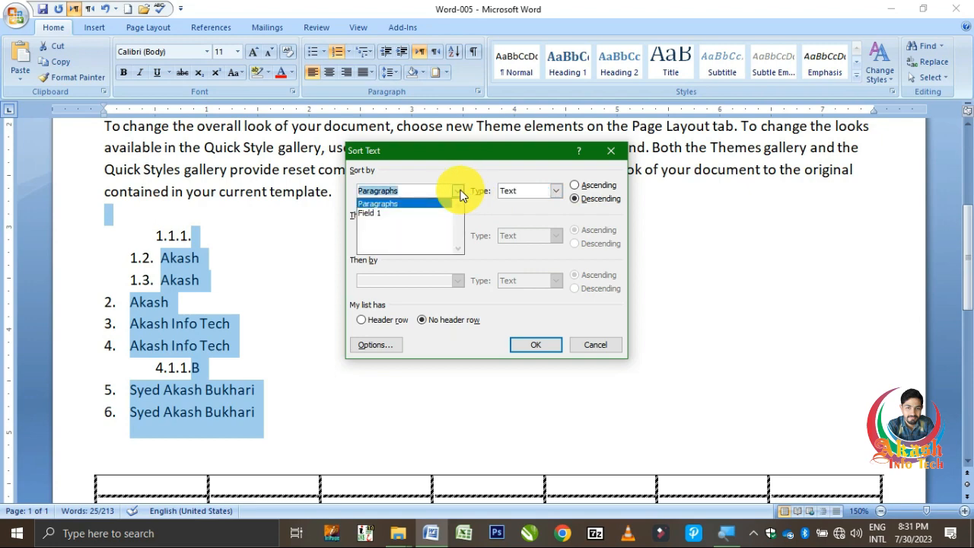
click(460, 192)
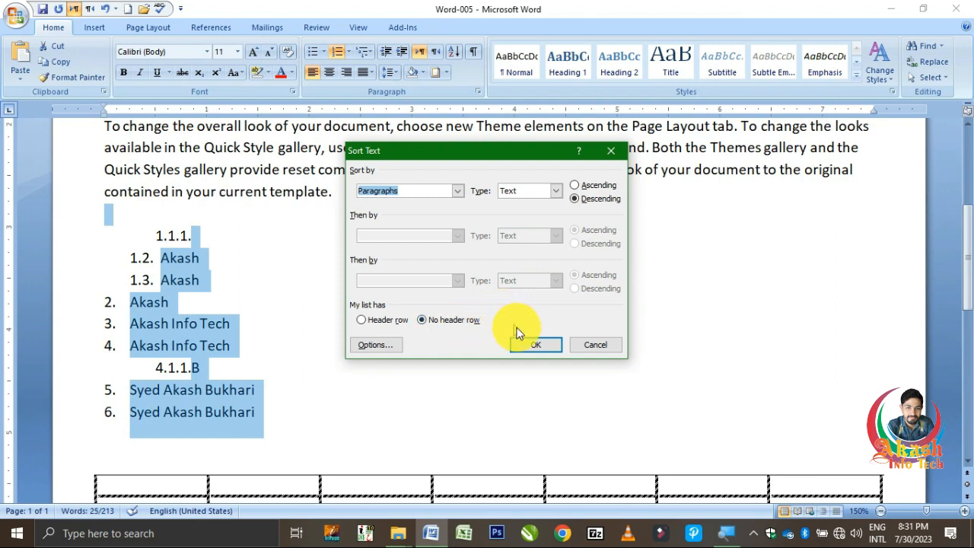
click(532, 345)
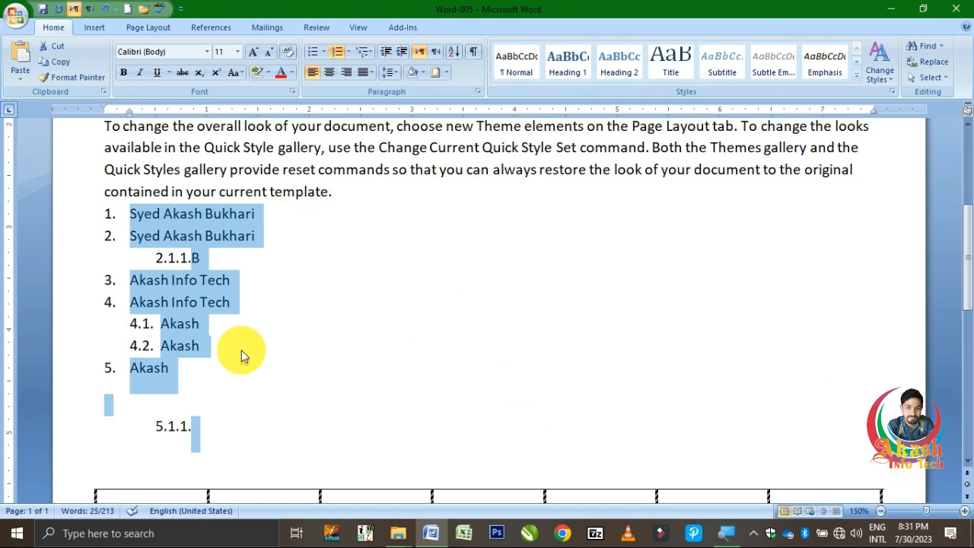
Show the paragraph marks and hidden formatting symbols in the document and hide them again.
click(474, 55)
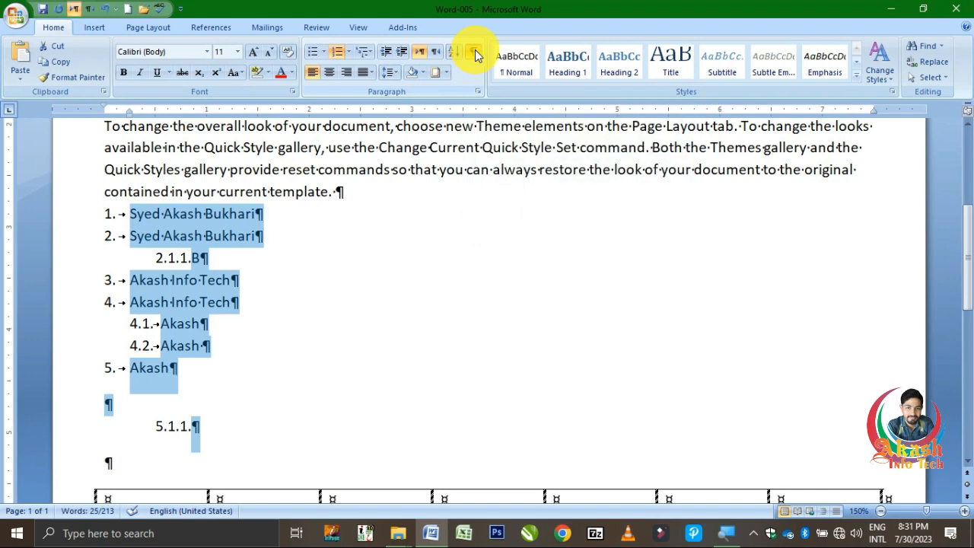
click(474, 55)
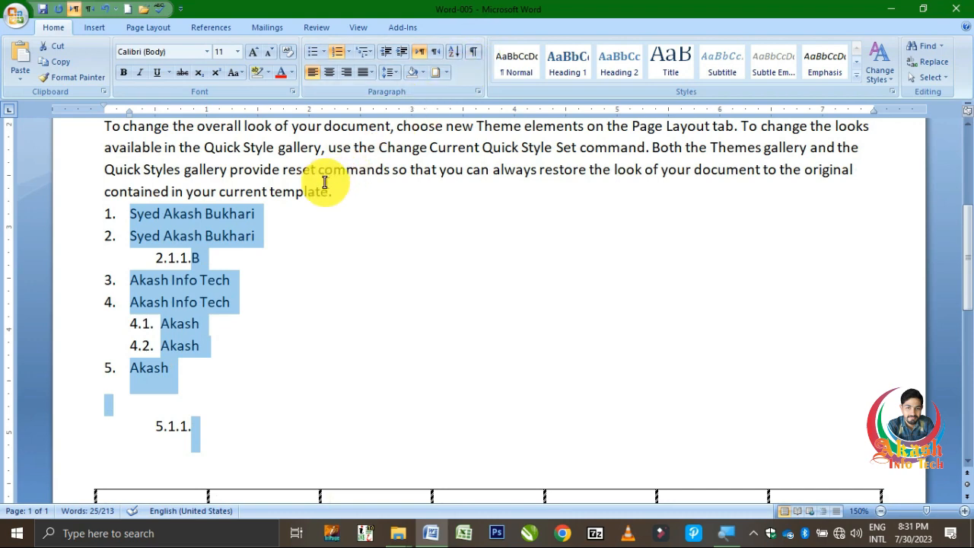